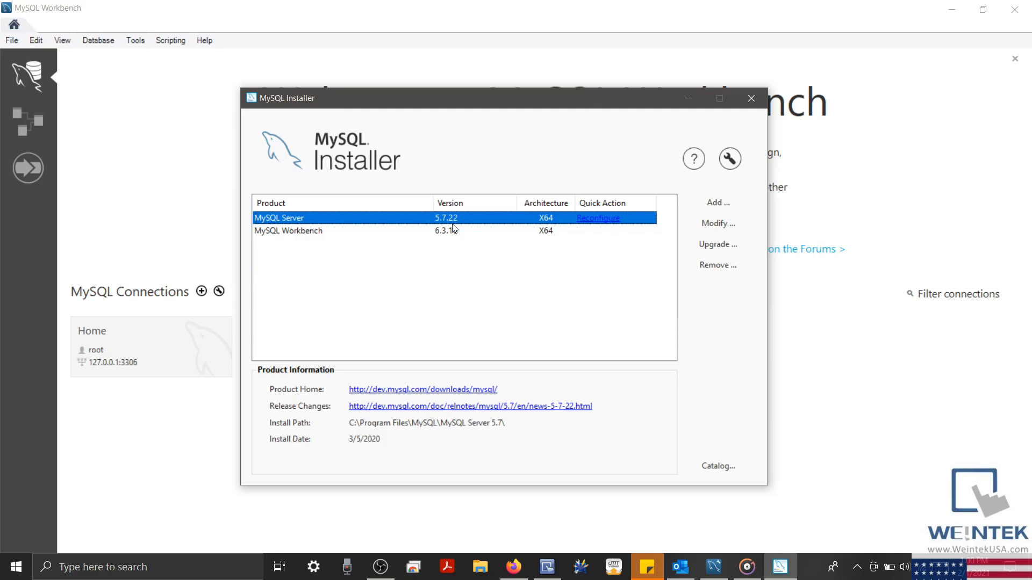
Connect MySQL Workbench to the local Home server as root using the account password
click(688, 99)
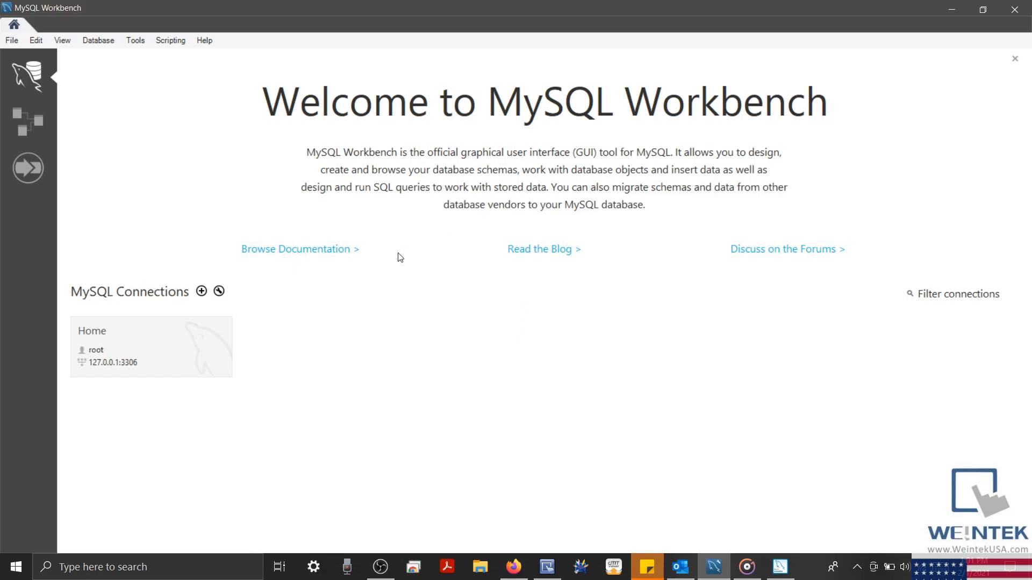
click(150, 350)
text(password)
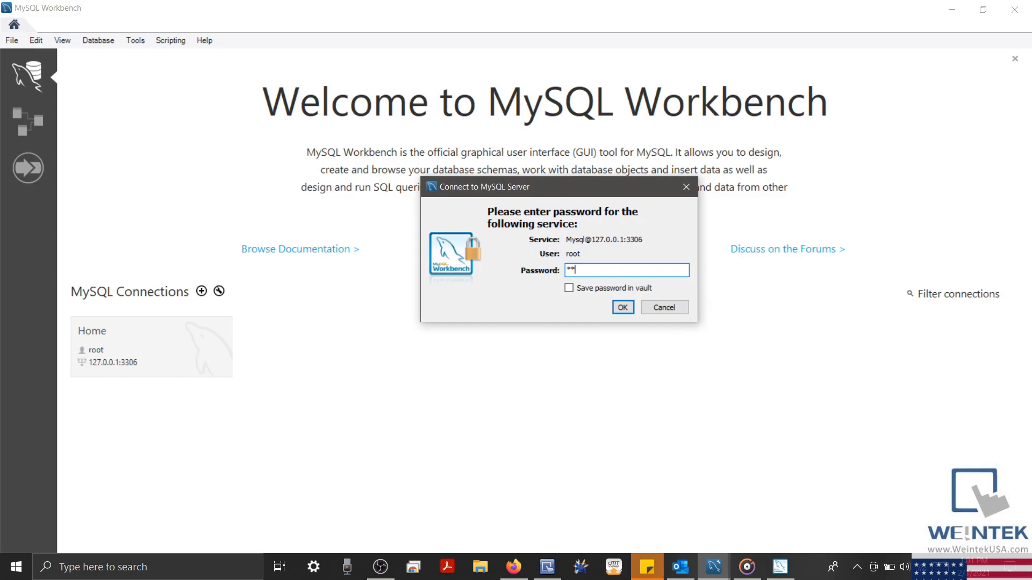
key(Return)
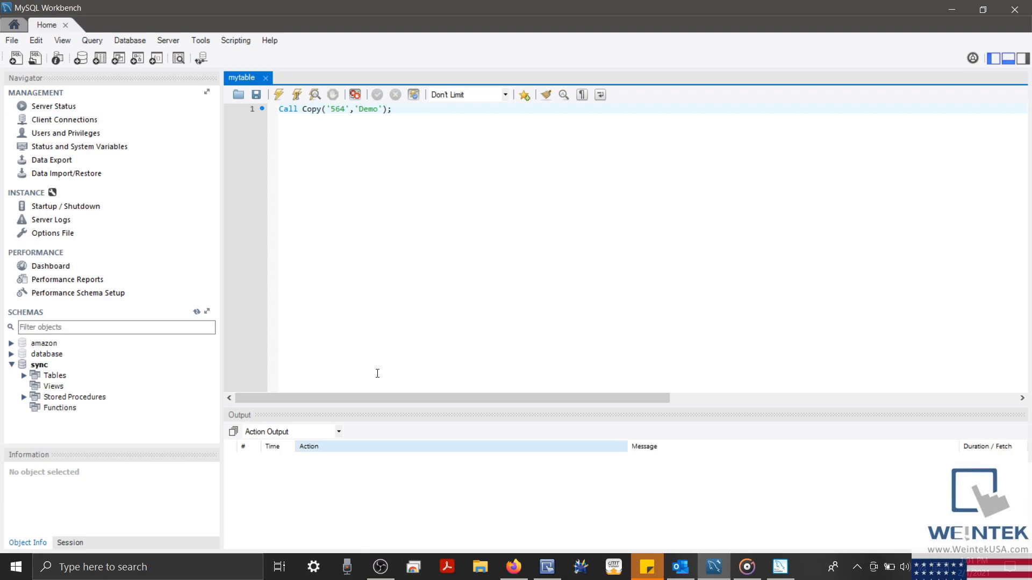
Create a schema named myschema, apply its CREATE SCHEMA script, and expand it in the Navigator
click(81, 60)
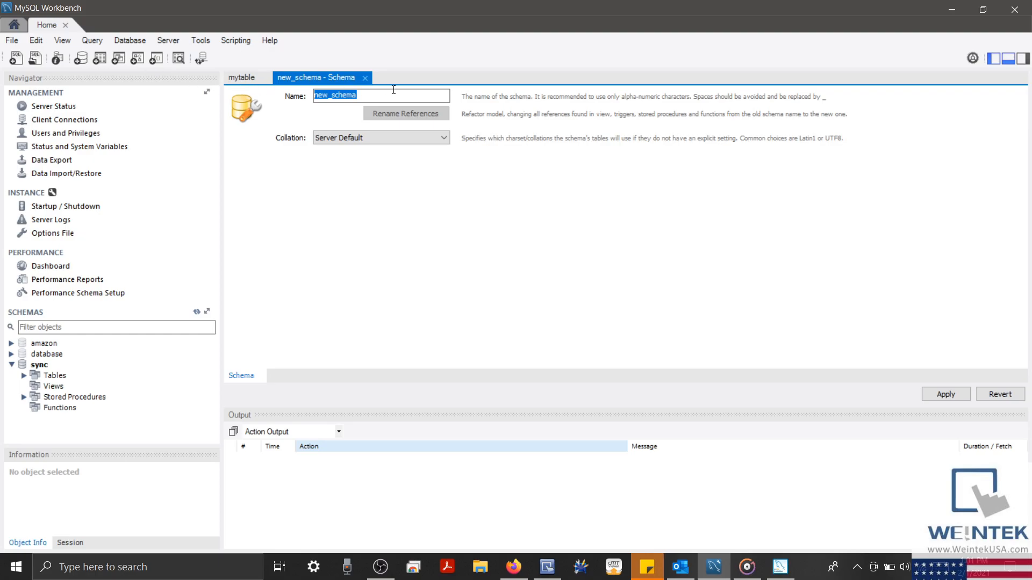
key(BackSpace)
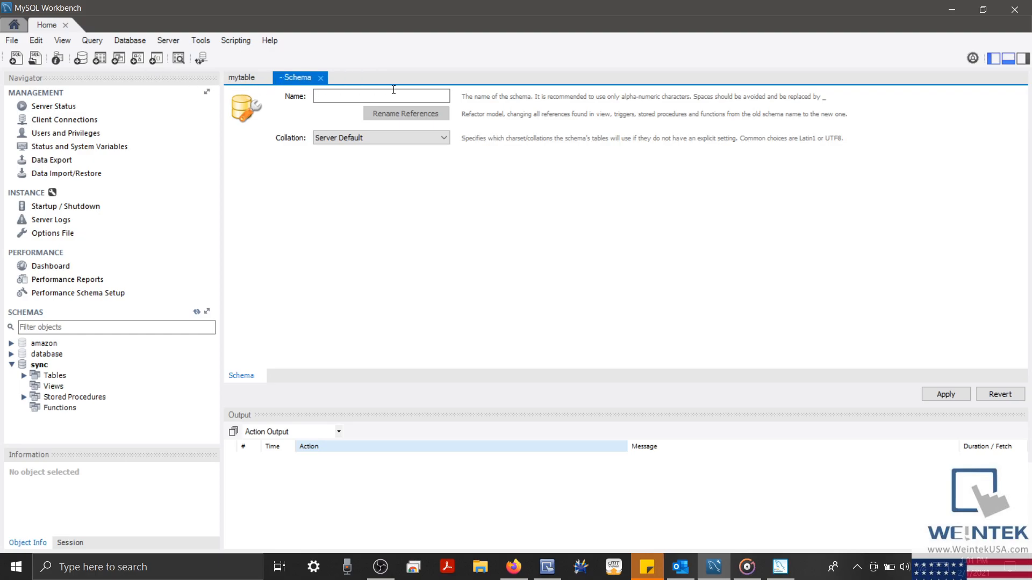
text(mychema)
click(328, 98)
text(s)
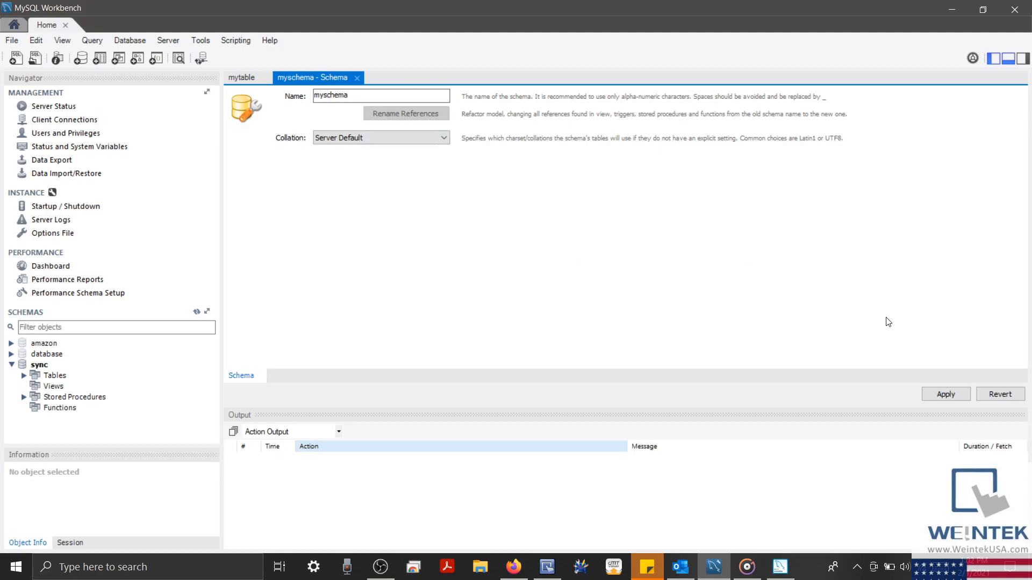
click(946, 395)
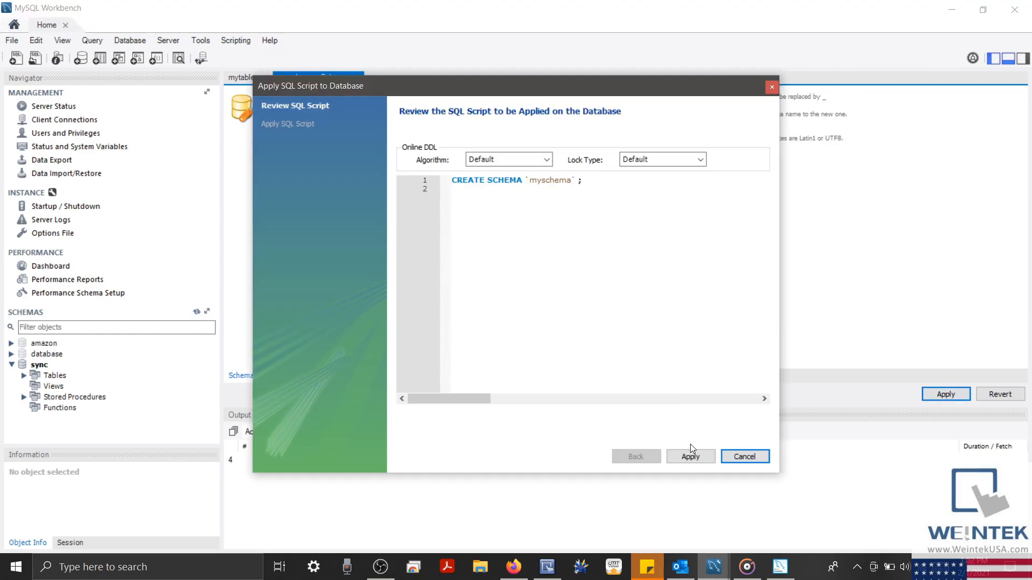
click(693, 457)
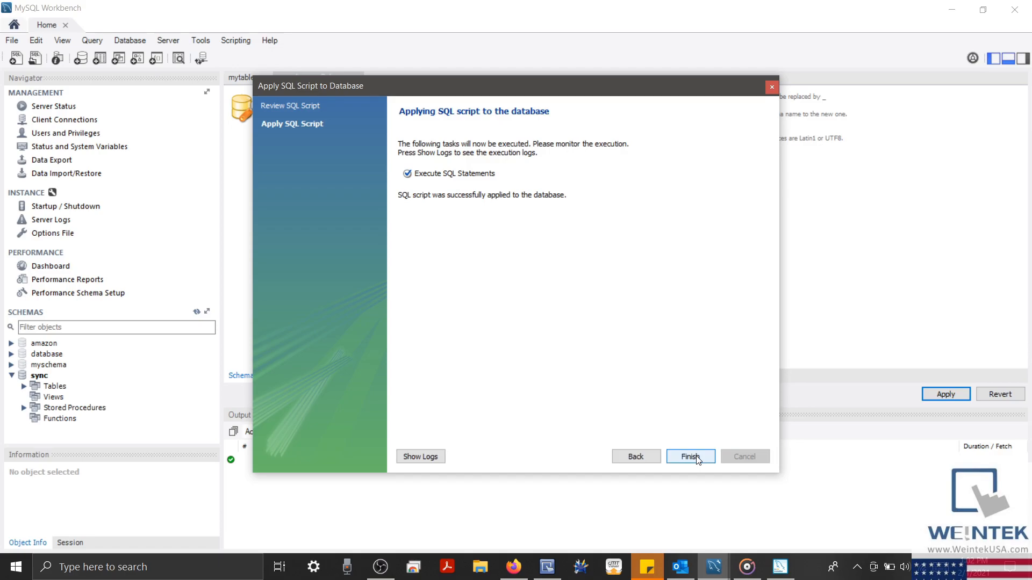
click(691, 457)
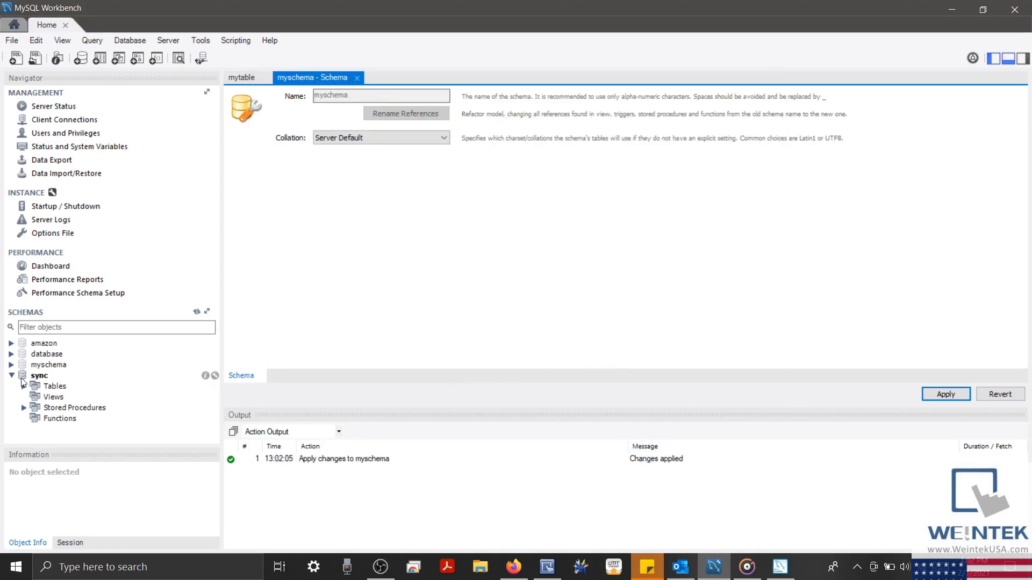
click(12, 365)
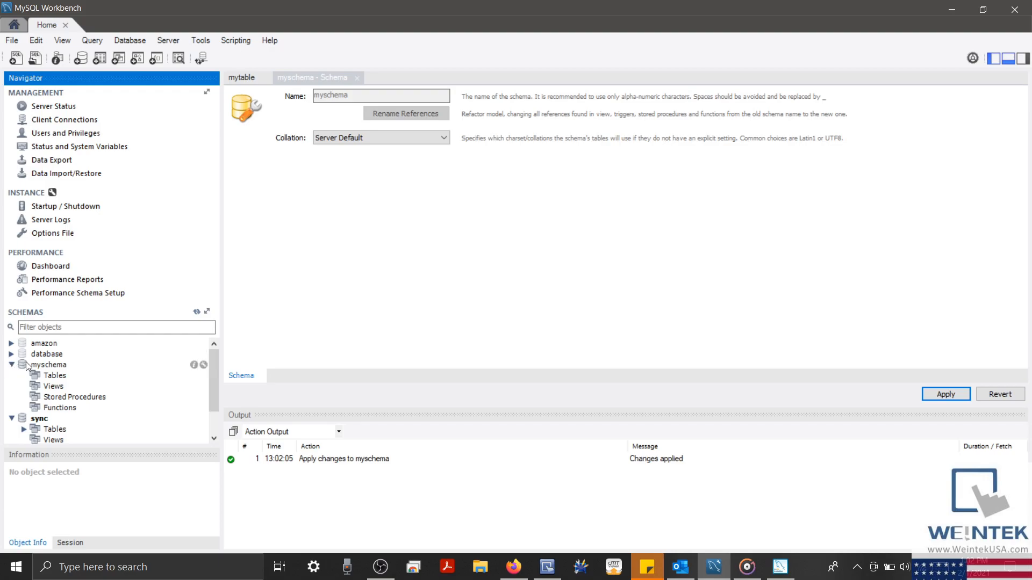
Start a new table in myschema named mytable
right_click(55, 376)
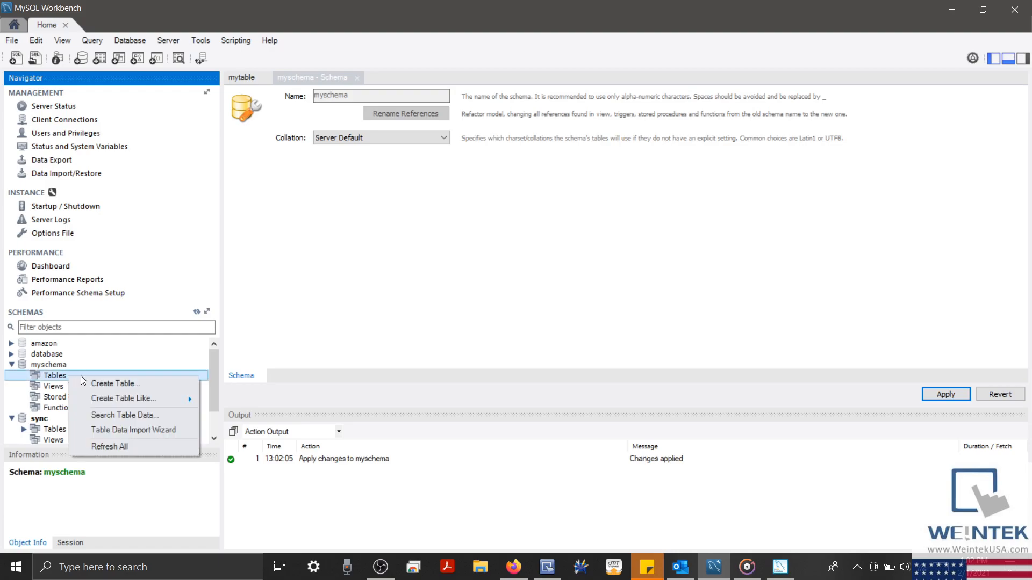
click(113, 383)
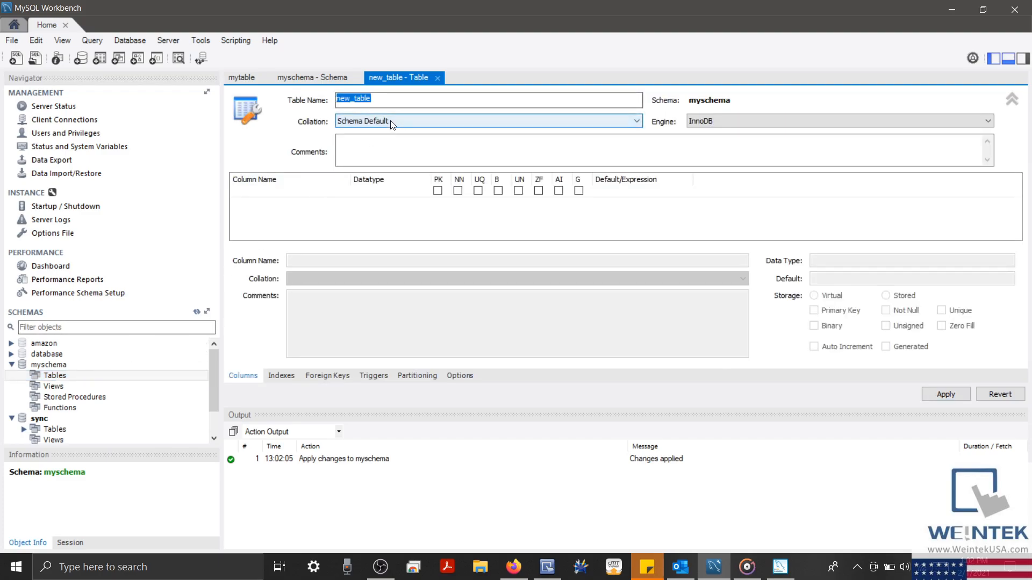
key(BackSpace)
text(mytable)
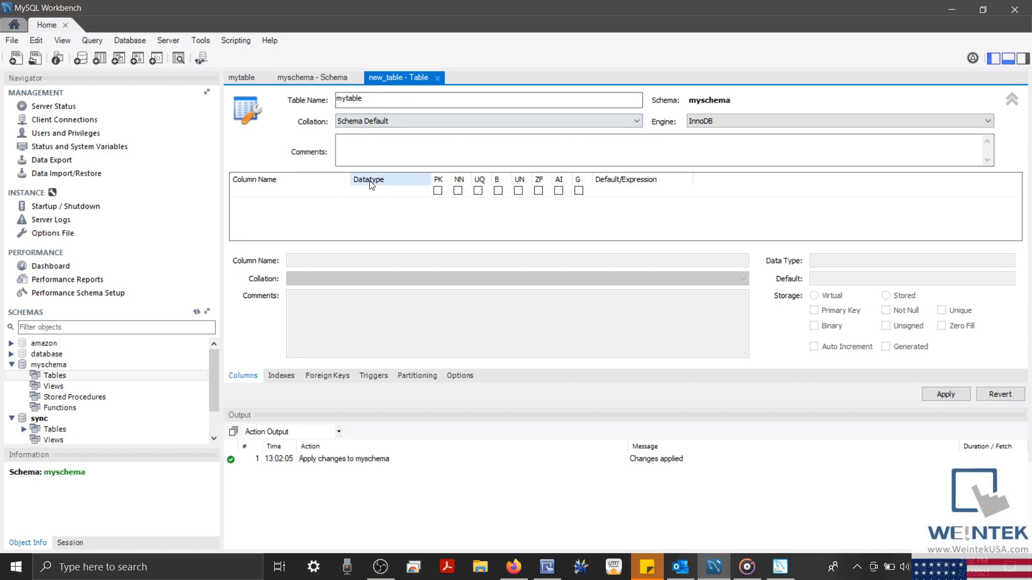
Add column No as an auto-increment primary key
click(316, 196)
click(317, 197)
text(No)
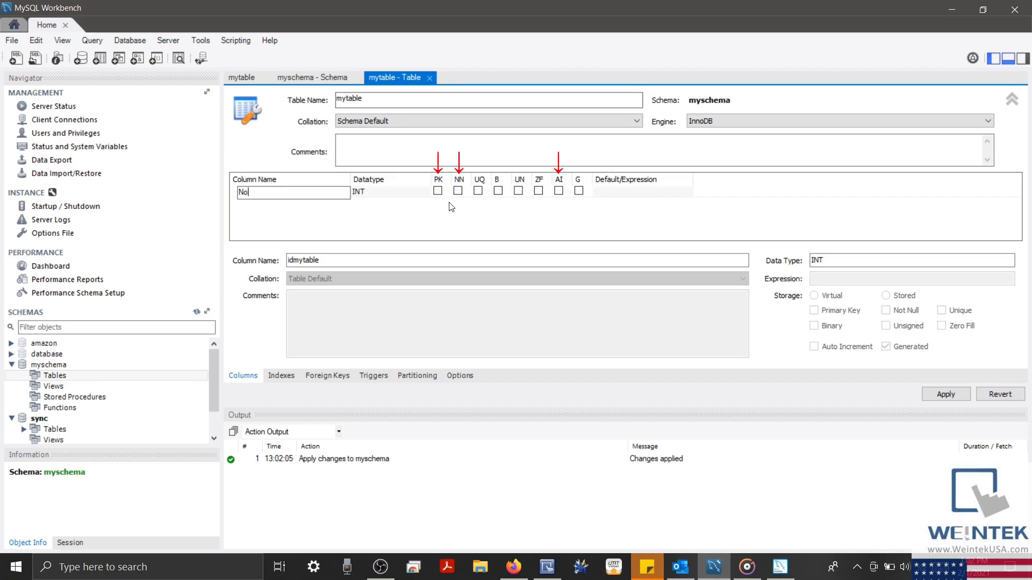
click(437, 195)
click(437, 194)
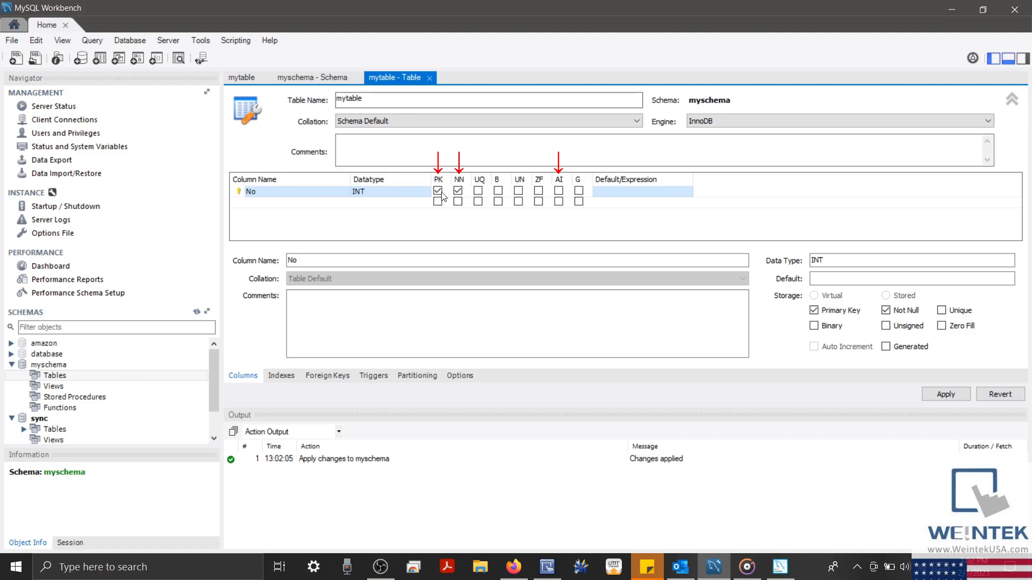
click(559, 190)
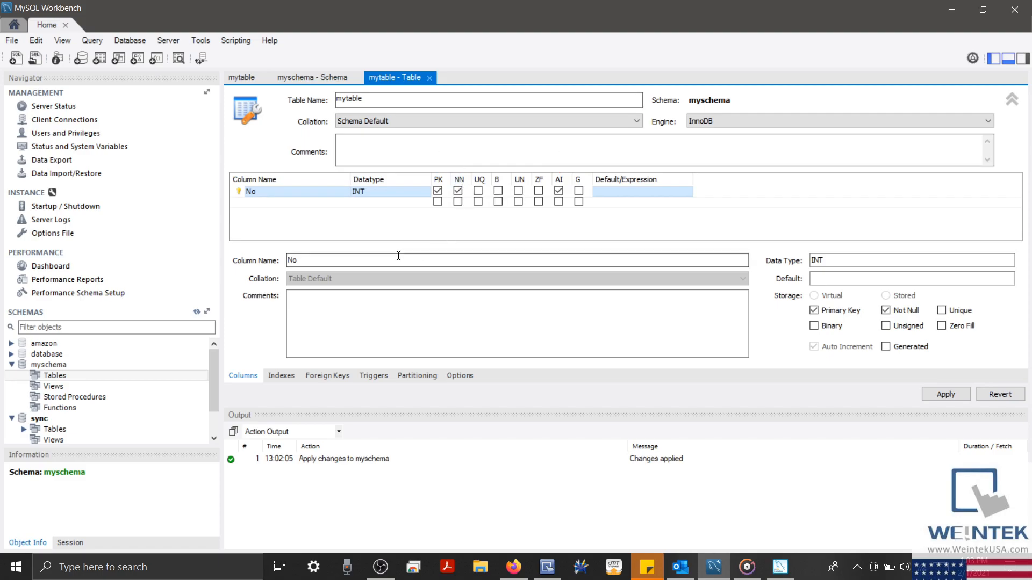
Add a second column, Data, of type INT
double_click(304, 202)
text(Data)
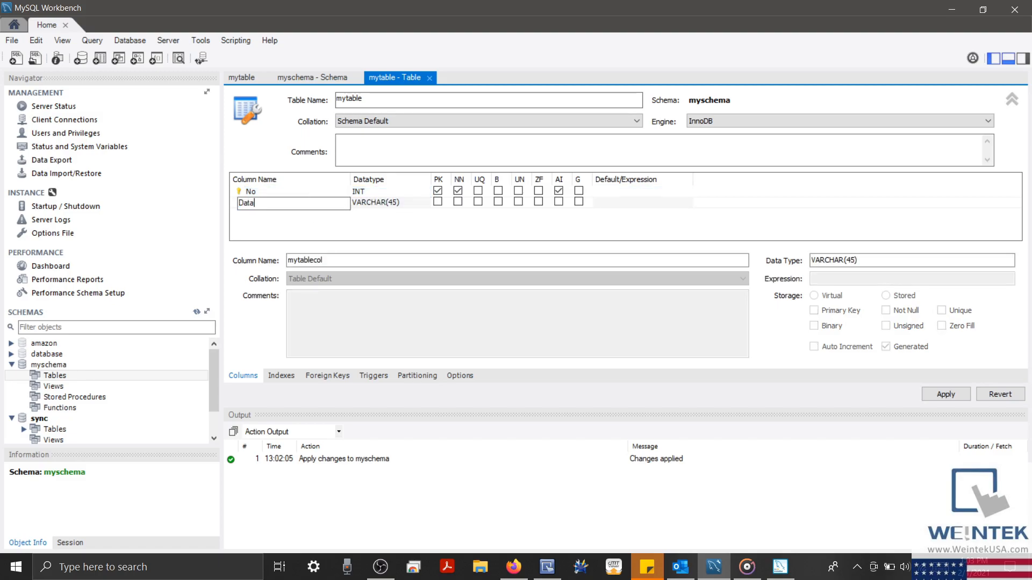
click(409, 205)
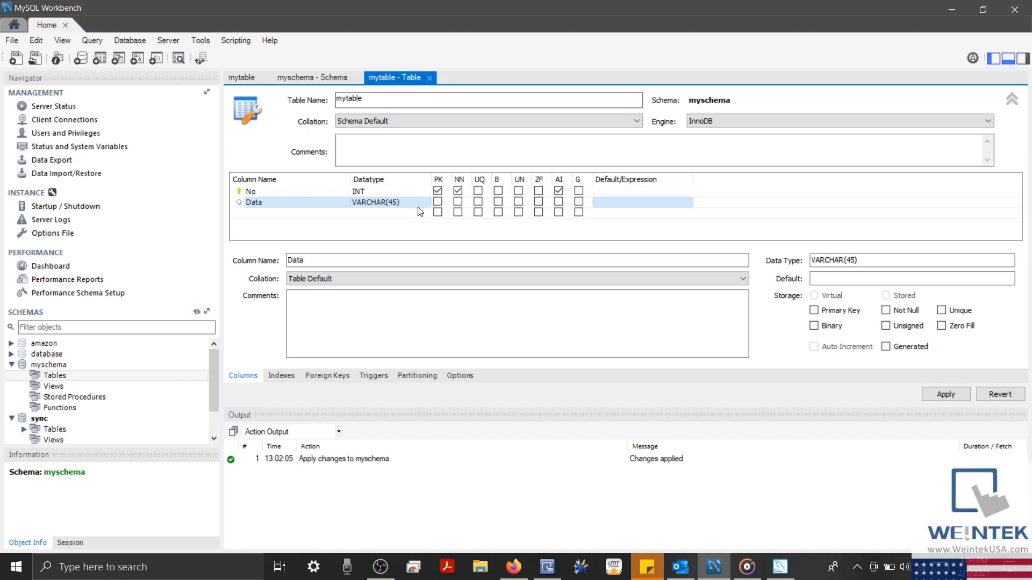
click(418, 205)
click(424, 204)
click(407, 217)
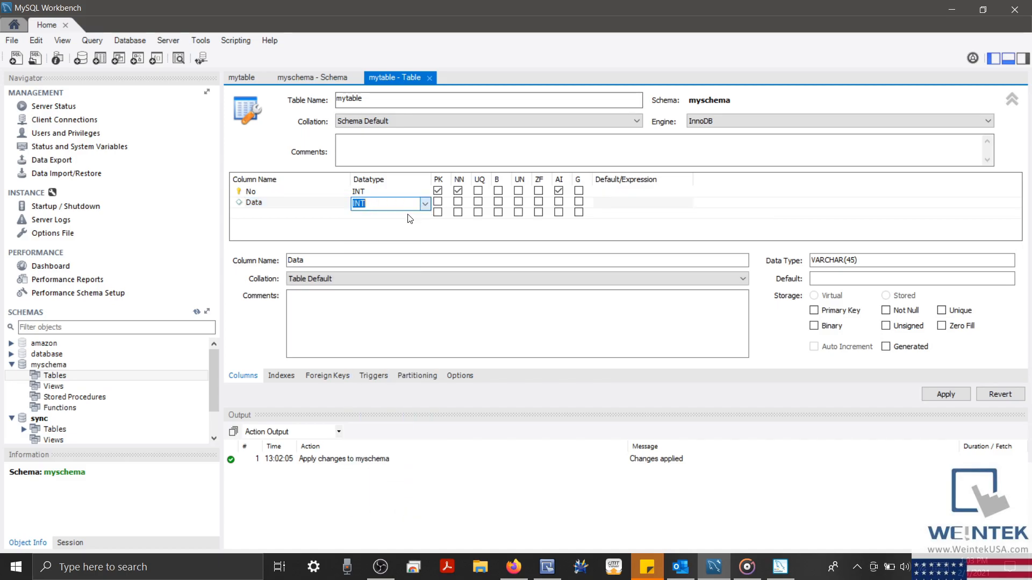
Add column Name as VARCHAR(10) and mark Data and Name not null
click(311, 216)
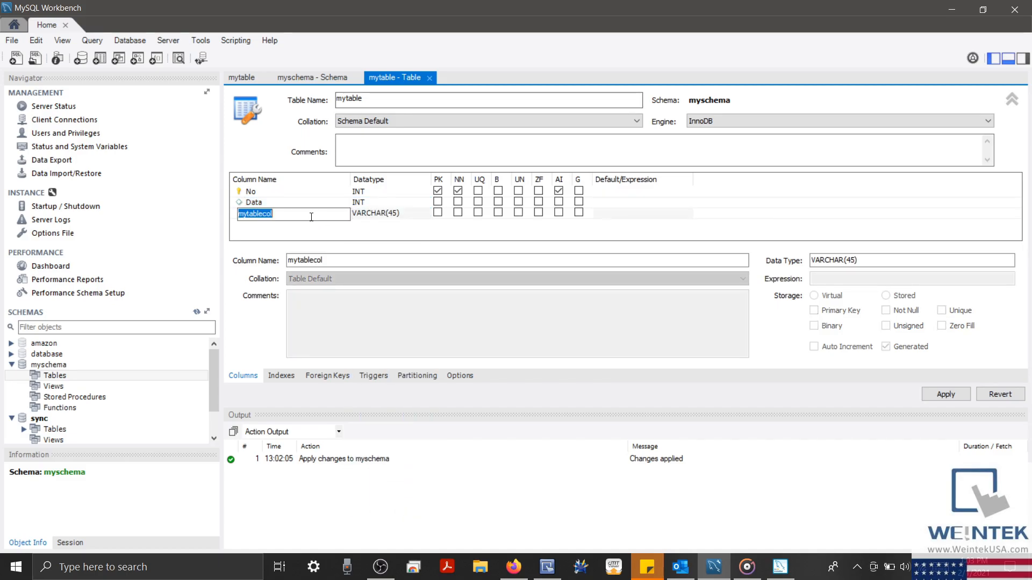
text(Name)
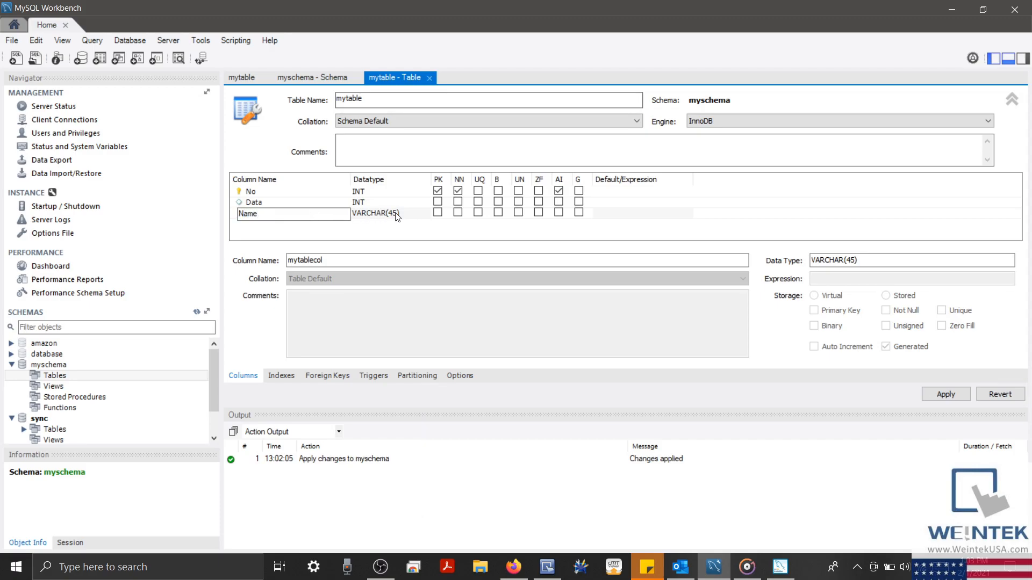
click(397, 214)
click(396, 213)
key(BackSpace)
key(BackSpace)
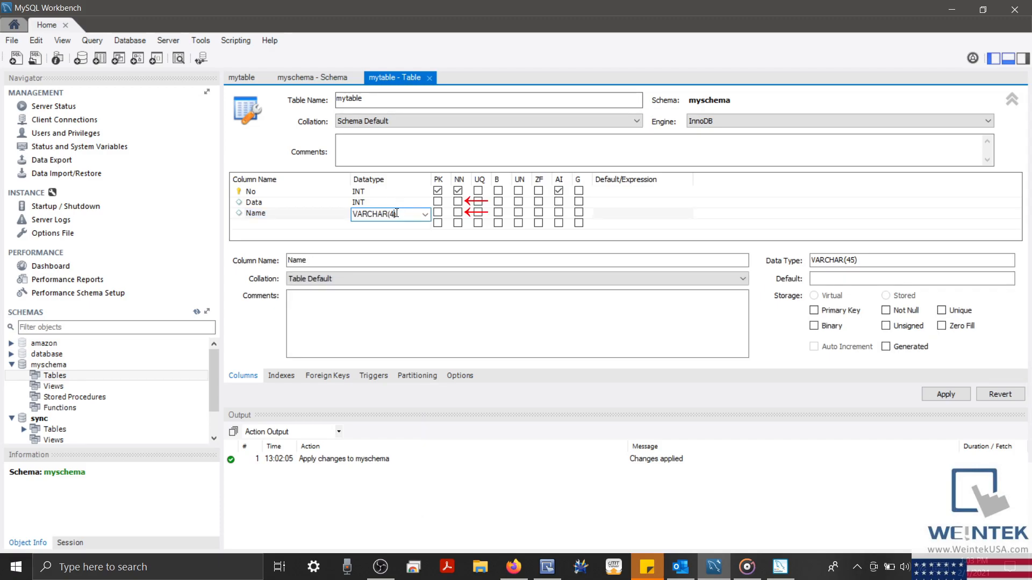
text(10)
click(458, 202)
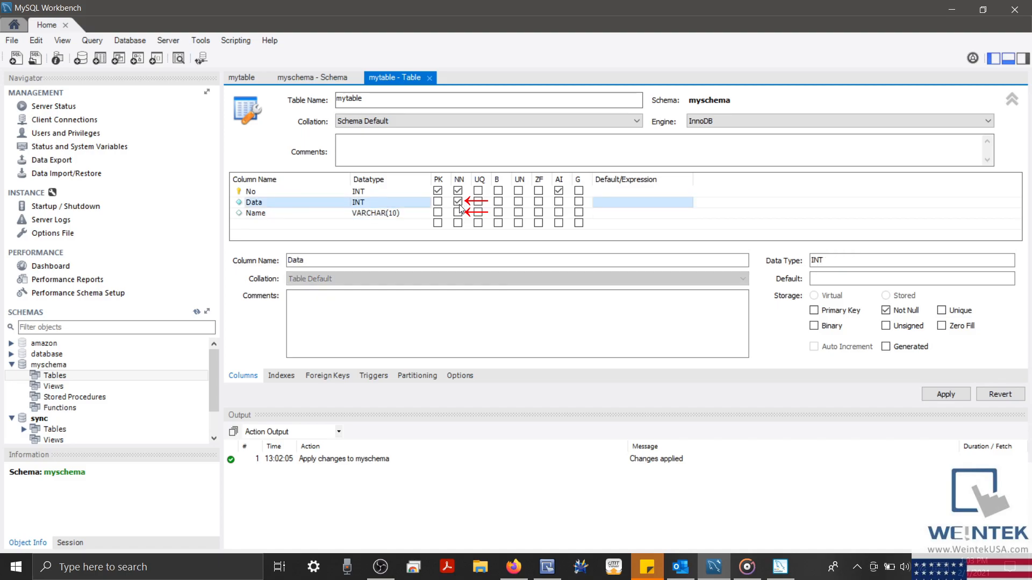
click(459, 213)
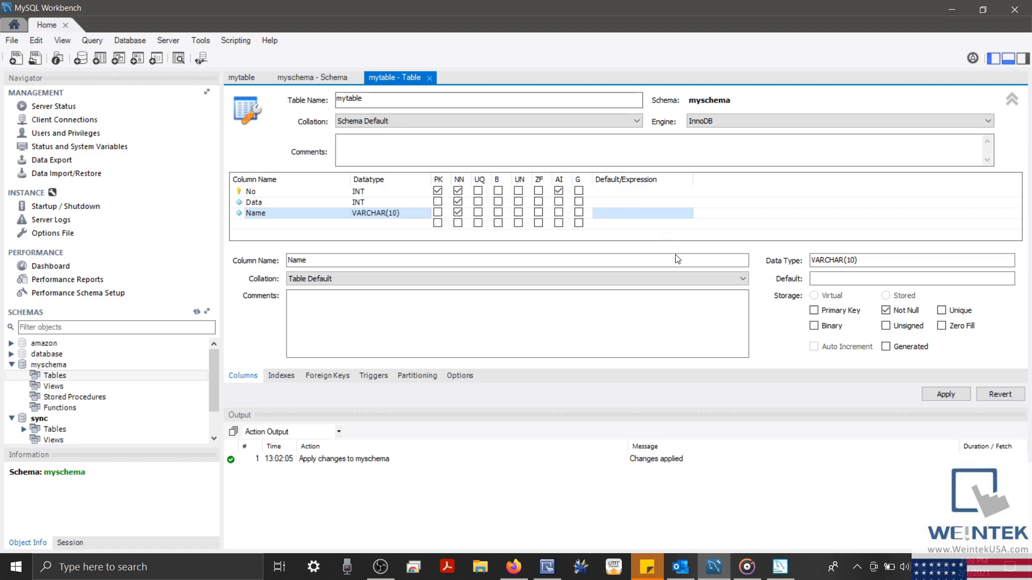
Apply the CREATE TABLE script and show mytable's columns under myschema
click(946, 394)
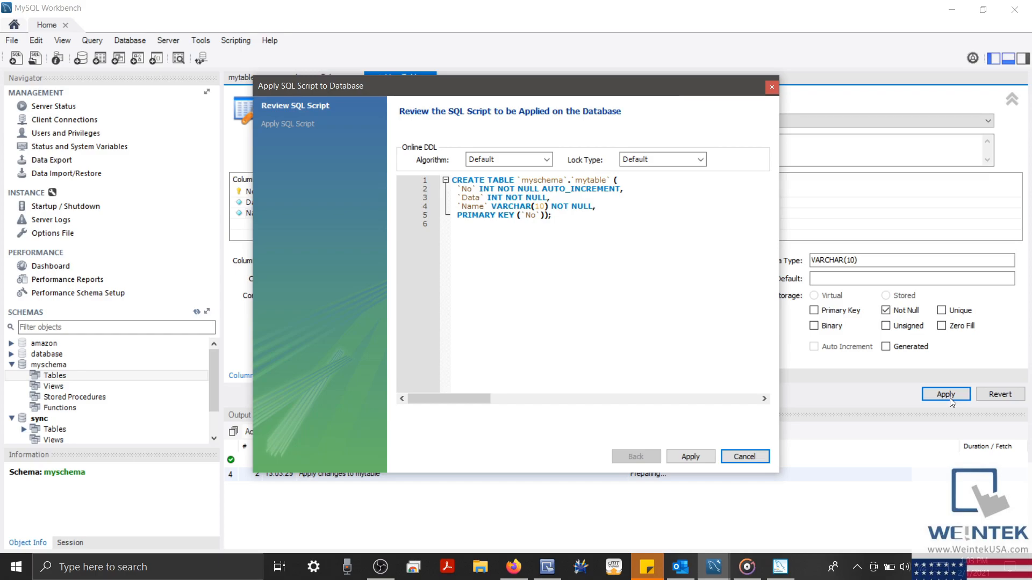
click(701, 463)
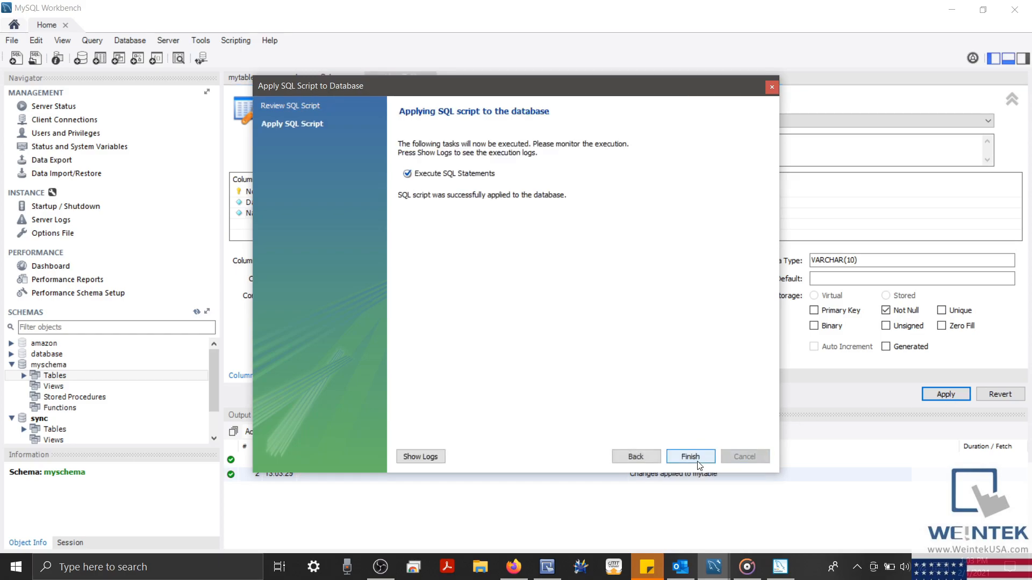
click(699, 461)
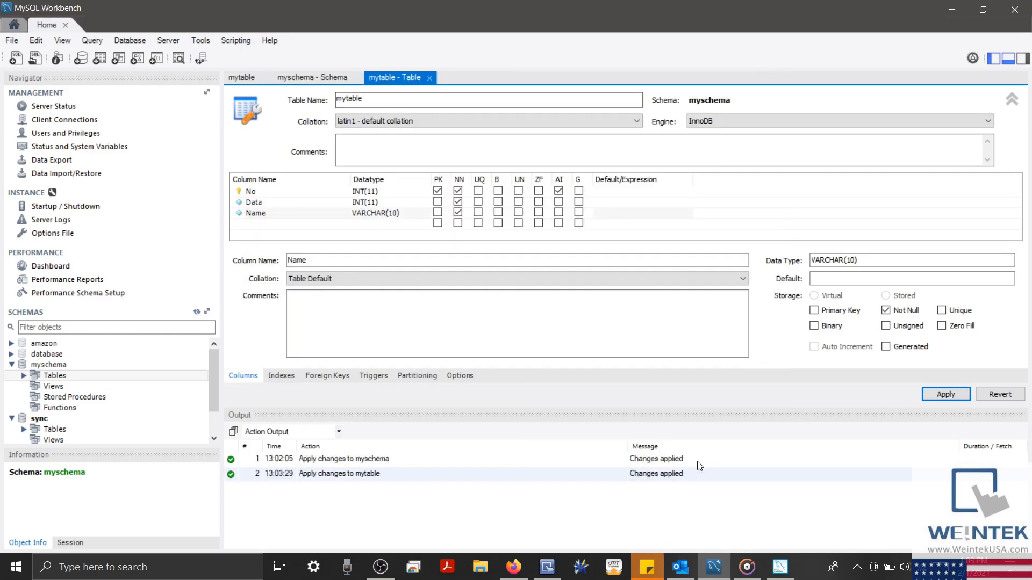
click(25, 375)
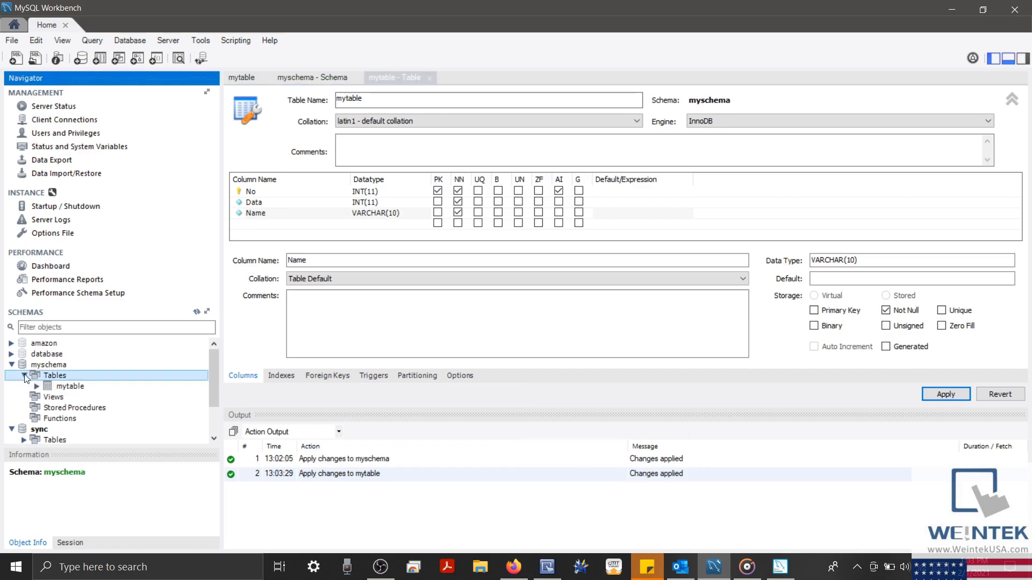
click(65, 388)
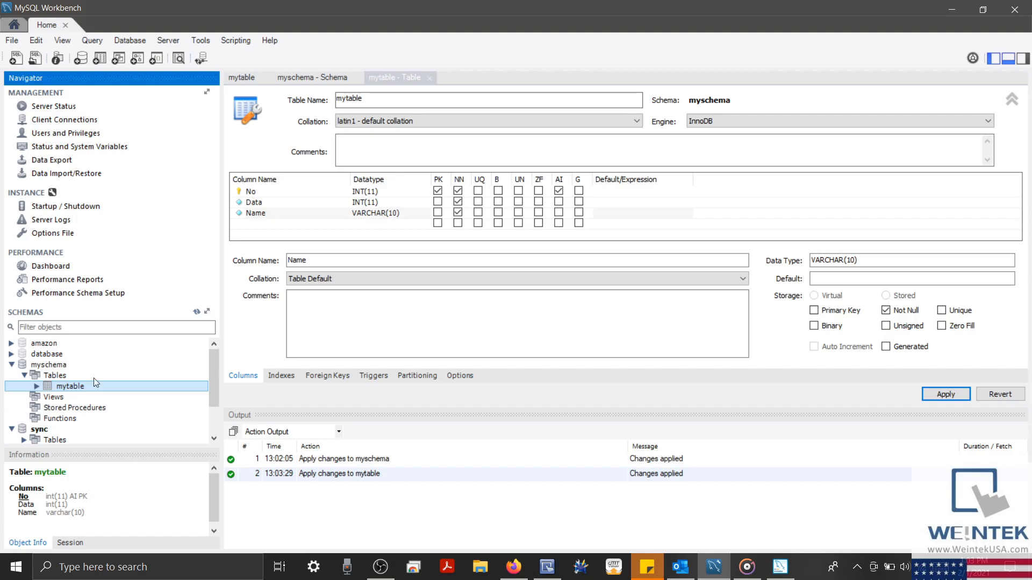
Create a new cMT3152X project in EasyBuilder Pro, dismiss system parameters, and show Data/History
click(554, 570)
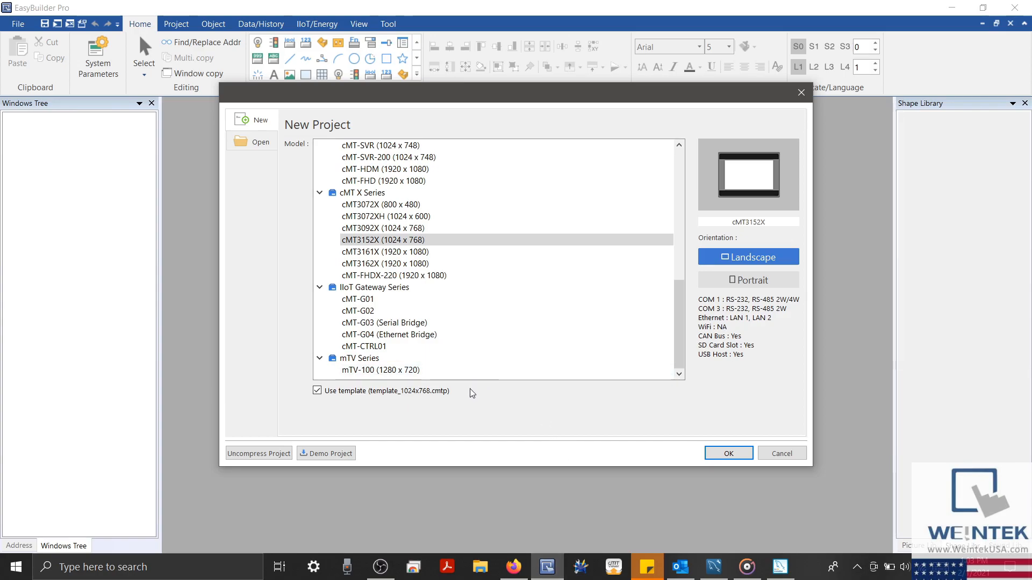
scroll(433, 277, up, 3)
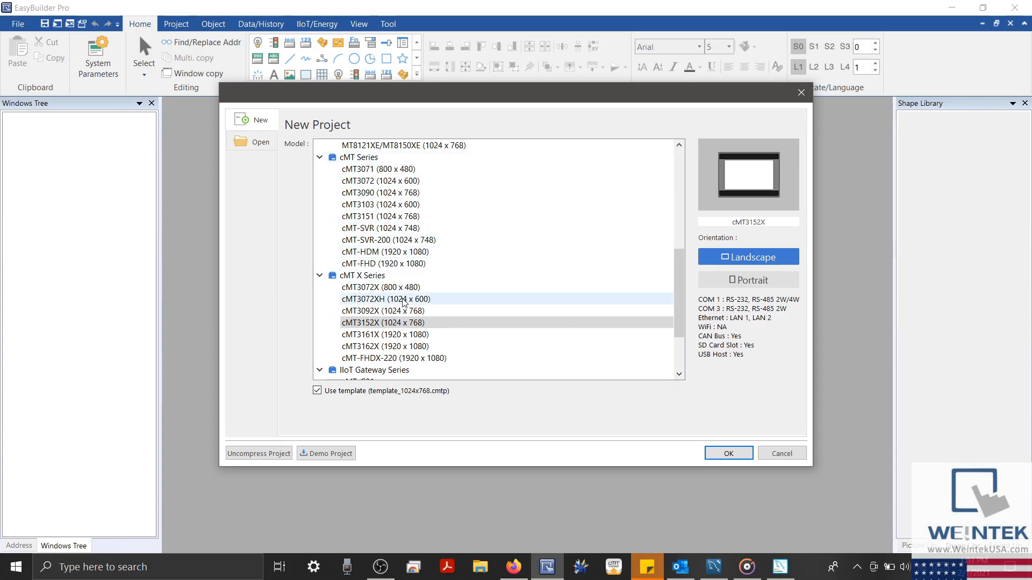
double_click(407, 322)
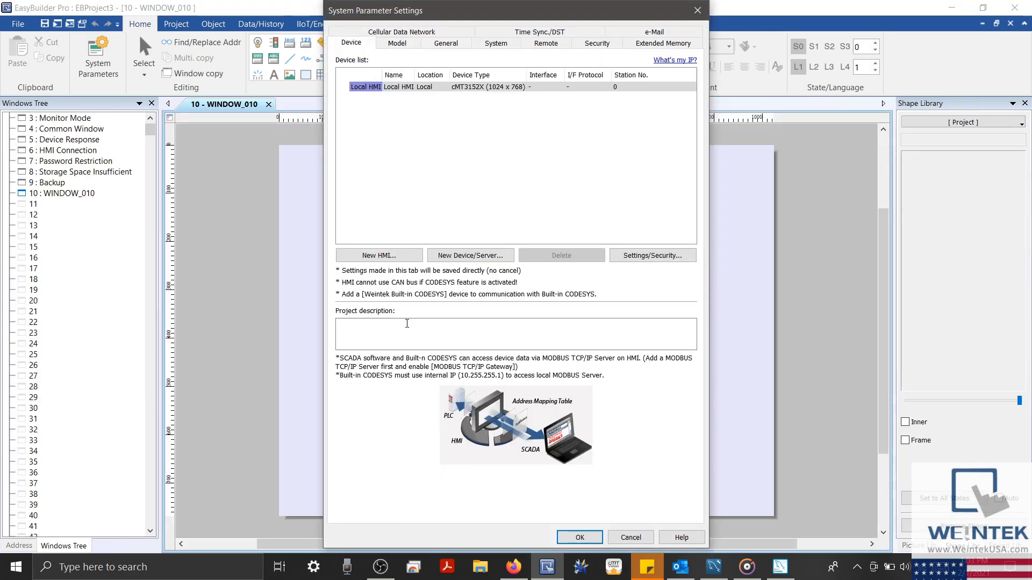
key(Escape)
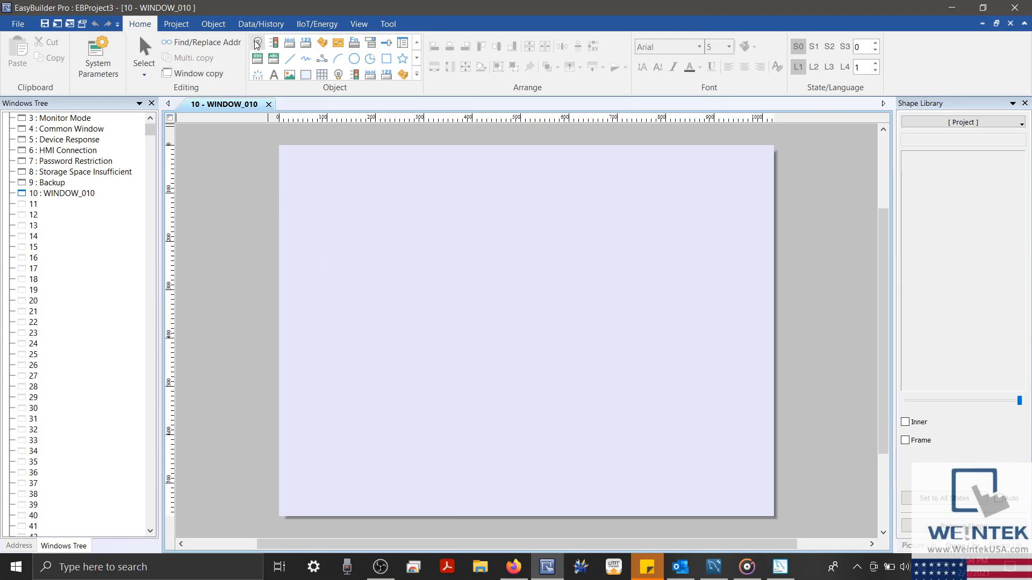
click(256, 25)
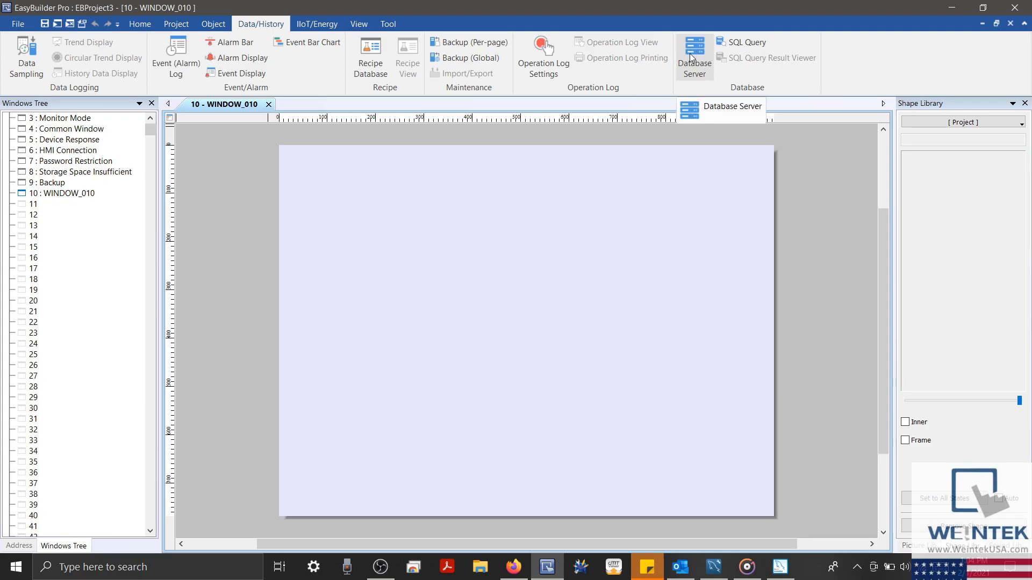
Start a new database server entry using MySQL connected by IP address
click(691, 56)
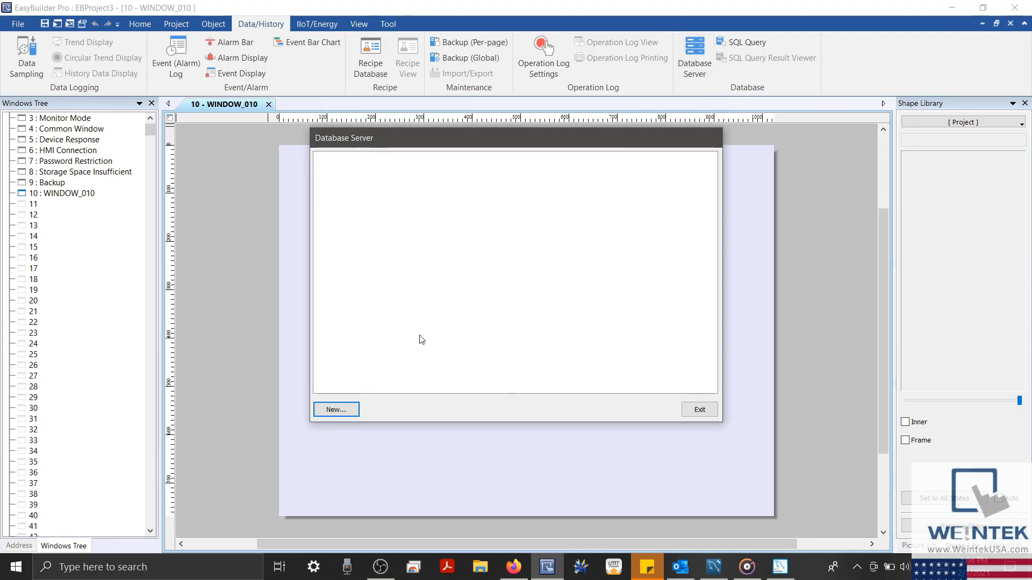
click(334, 411)
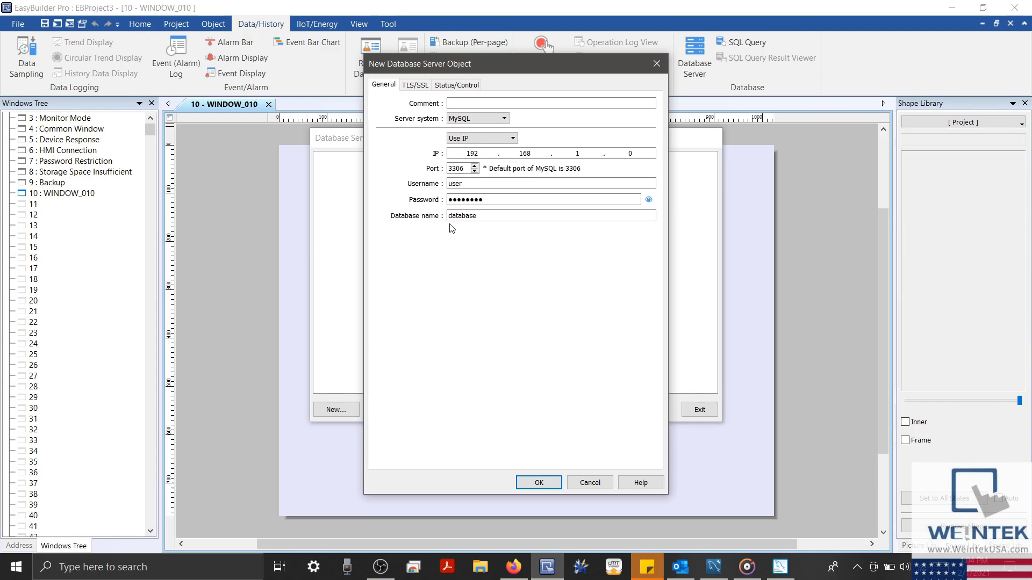
click(500, 118)
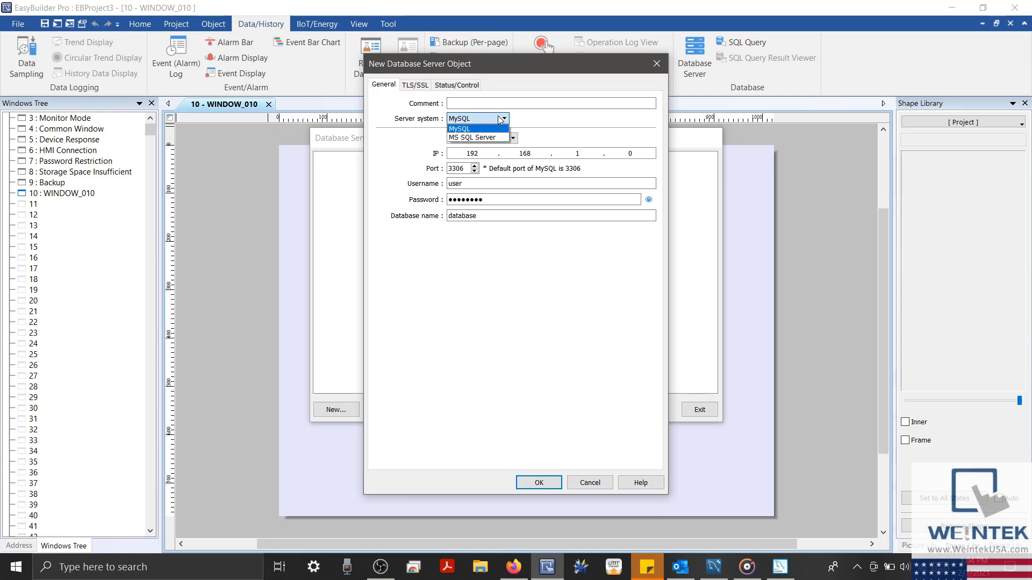
click(500, 118)
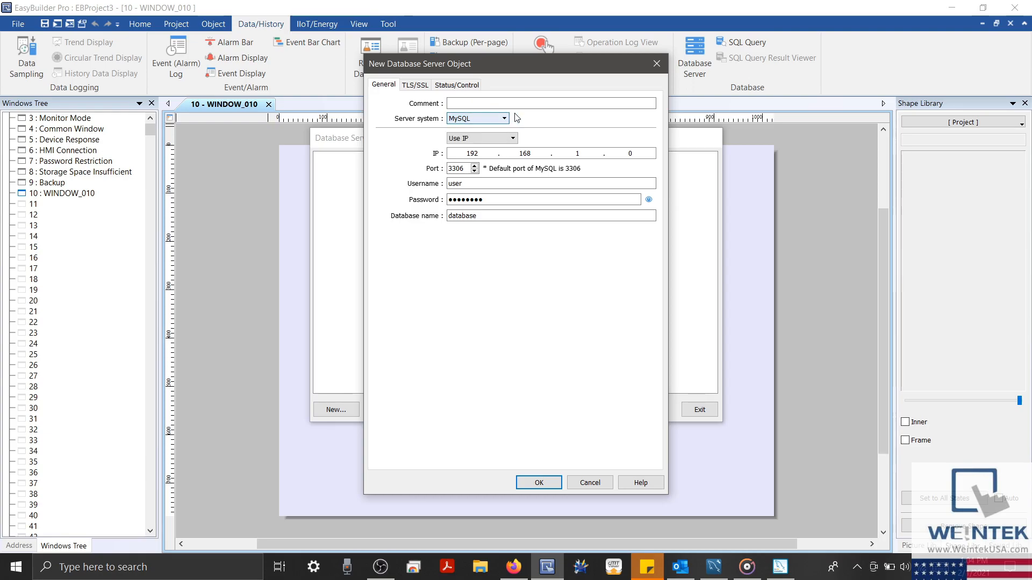
click(510, 139)
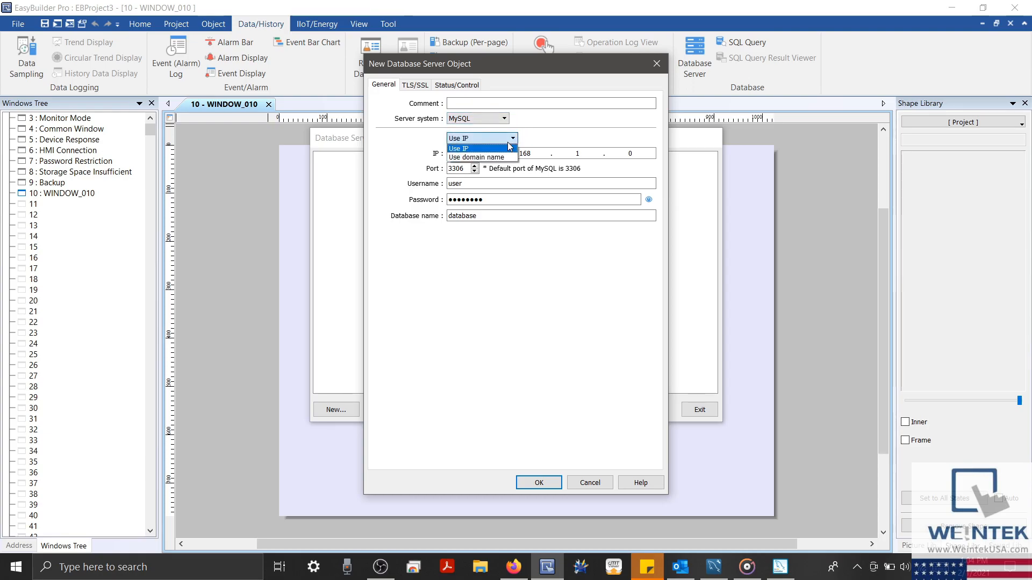
click(475, 149)
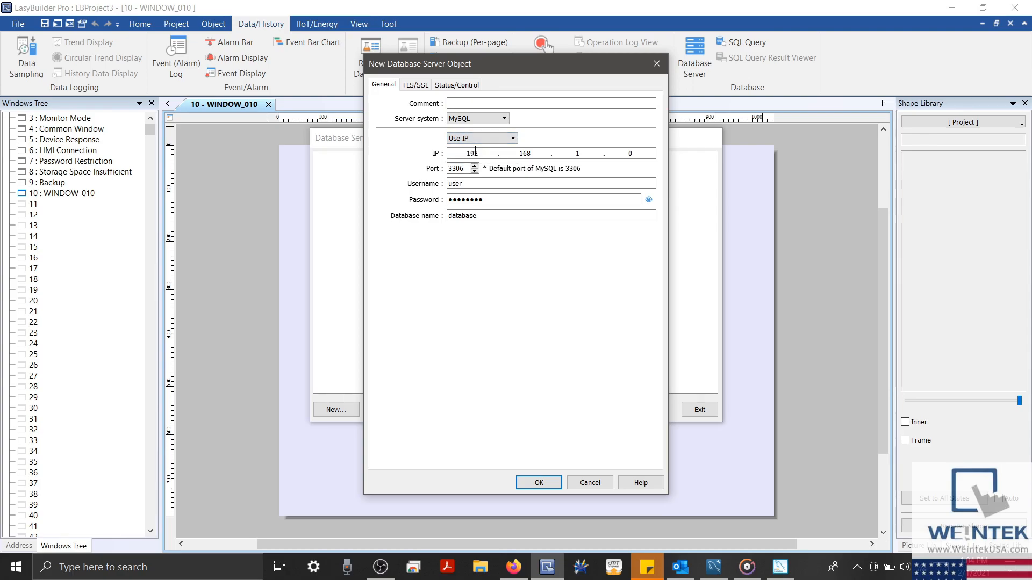
Set the server IP to 127.0.0.1, keeping port 3306
double_click(475, 154)
text(127.0)
click(568, 151)
text(0)
double_click(615, 152)
text(1)
drag(466, 169, 439, 171)
Enter username root, the account password, and database name myschema
click(482, 183)
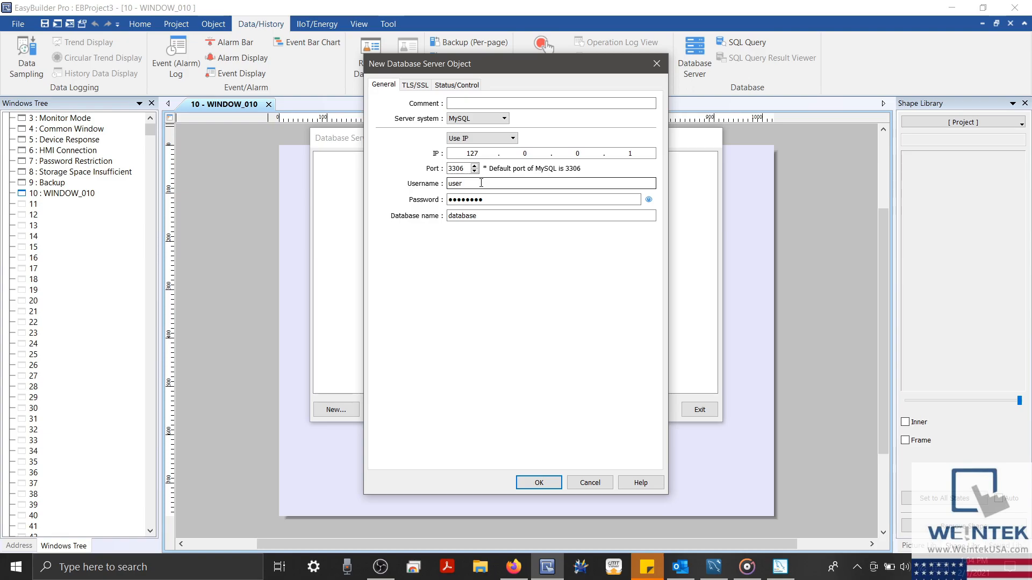
double_click(481, 183)
text(root)
double_click(489, 200)
text(●●●●●●)
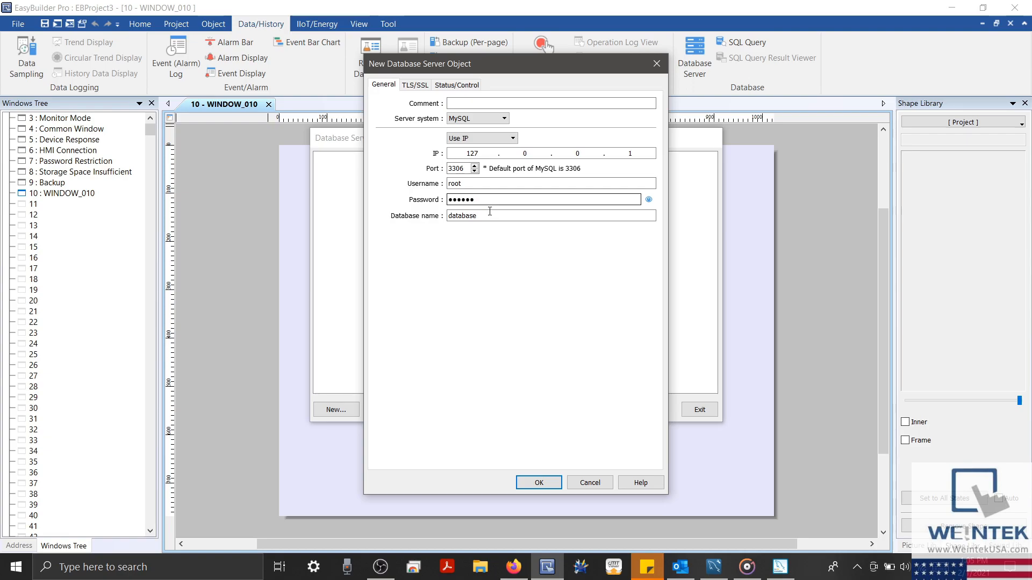
double_click(490, 216)
text(myschema)
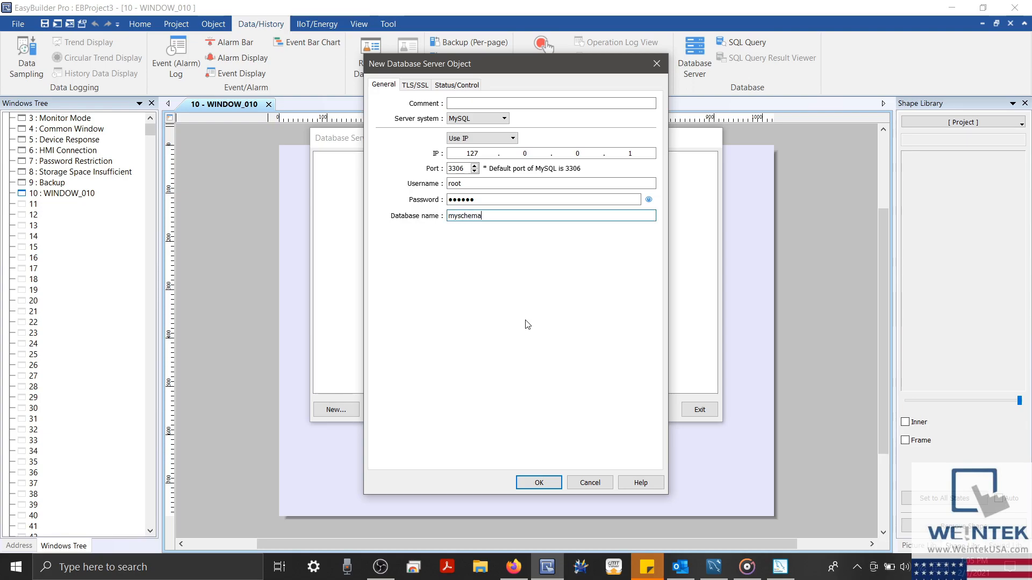
Leave TLS encryption off, confirm the server settings, and close the server list
click(412, 85)
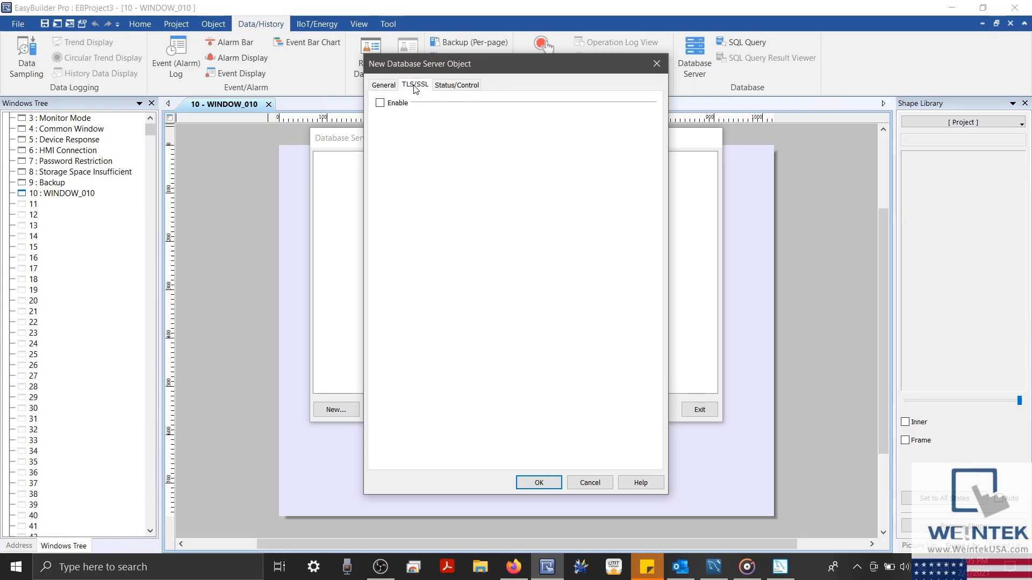
click(380, 103)
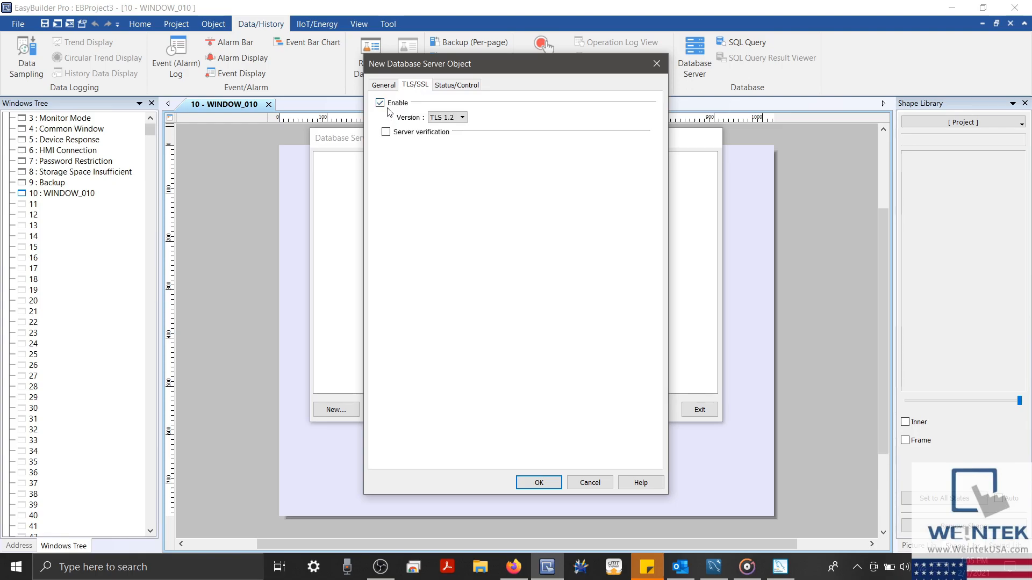
click(381, 103)
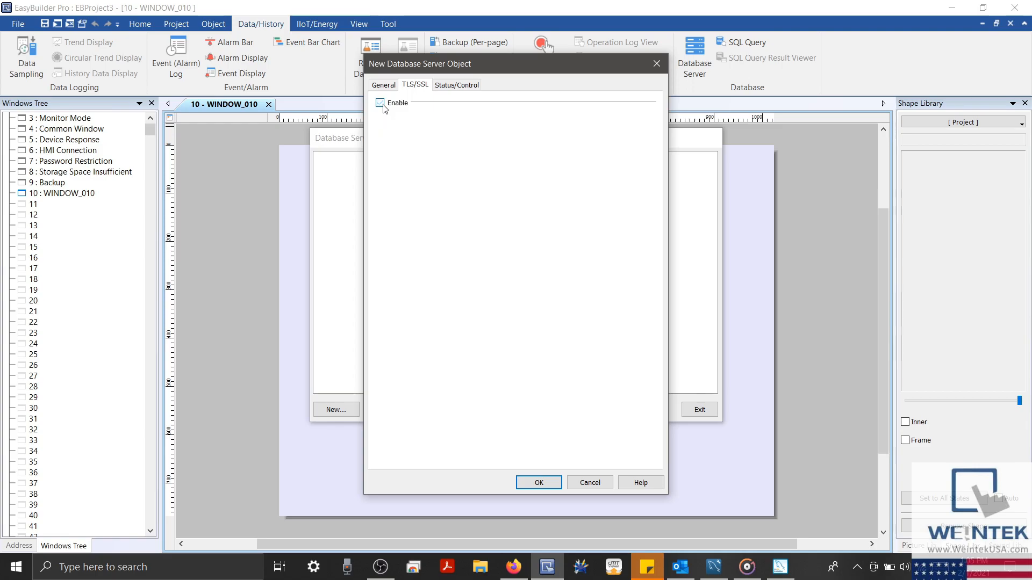
click(468, 86)
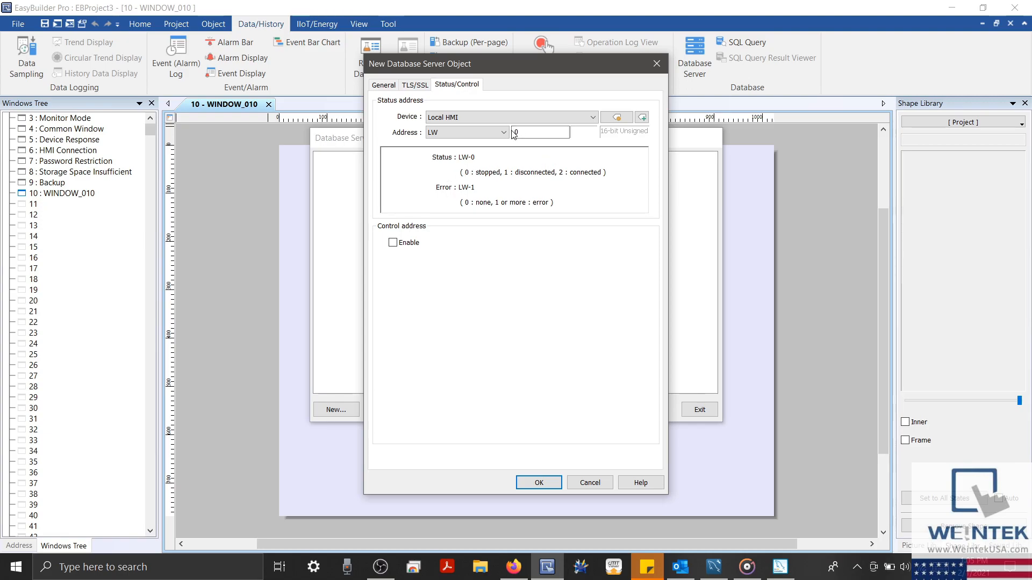
click(546, 484)
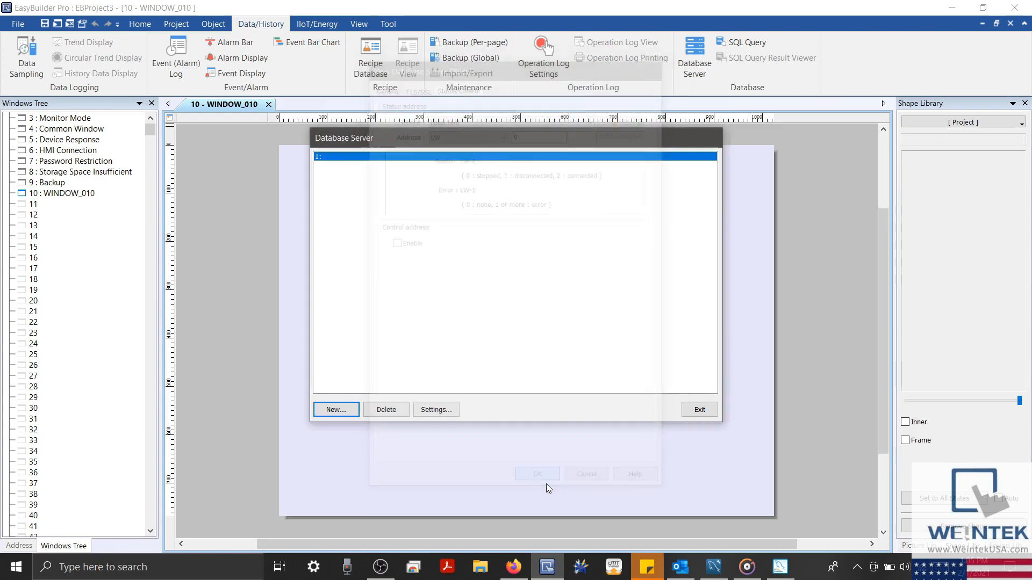
click(698, 410)
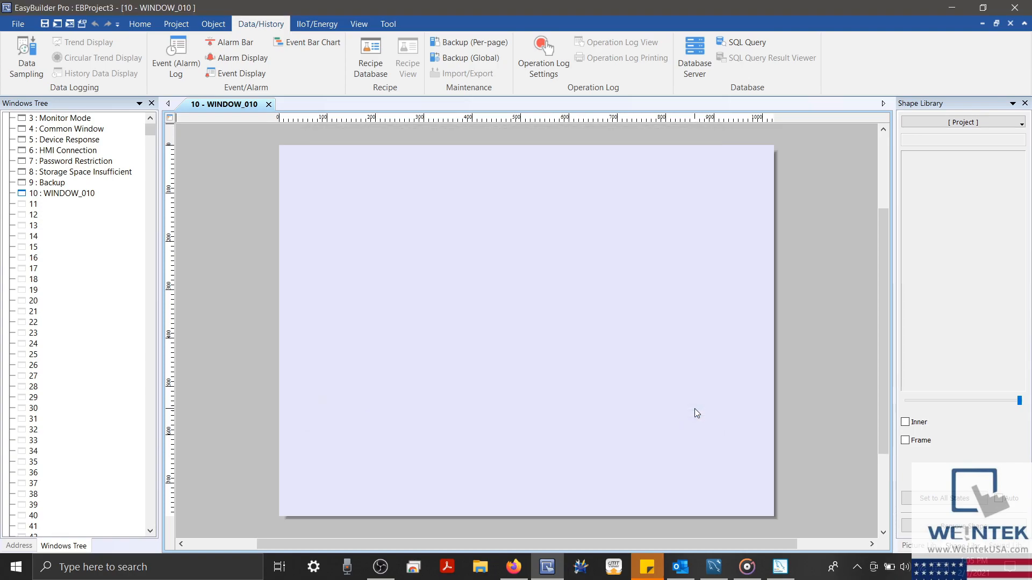
Create a new SQL query on the remote 127.0.0.1 database and request advanced mode
click(734, 43)
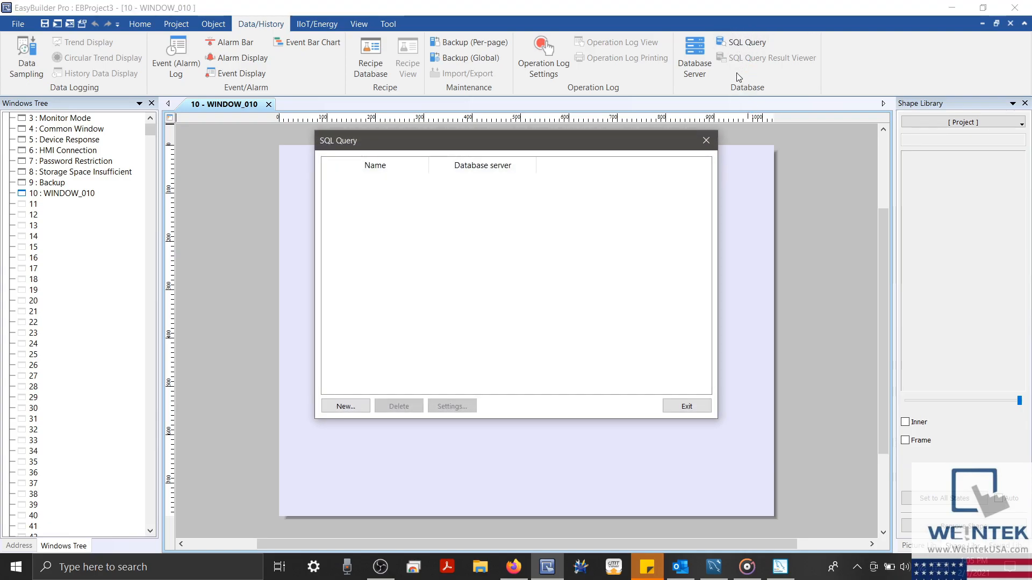
click(348, 407)
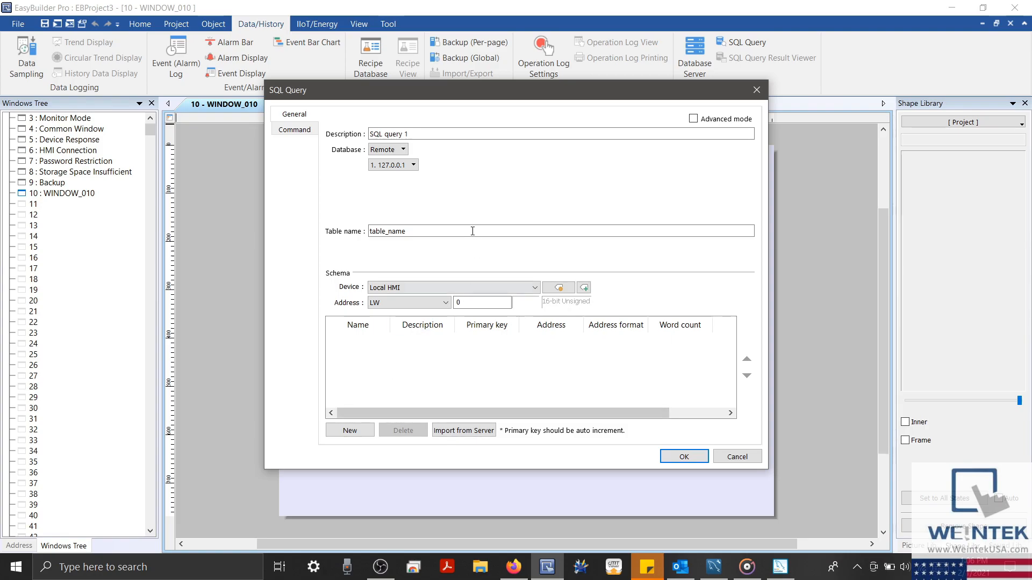
drag(419, 232, 368, 231)
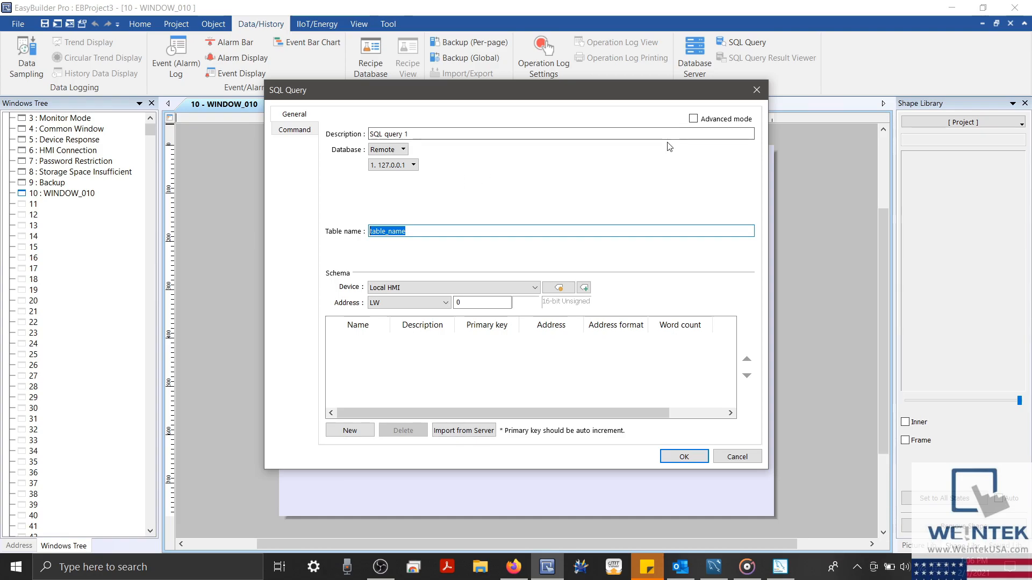
click(694, 119)
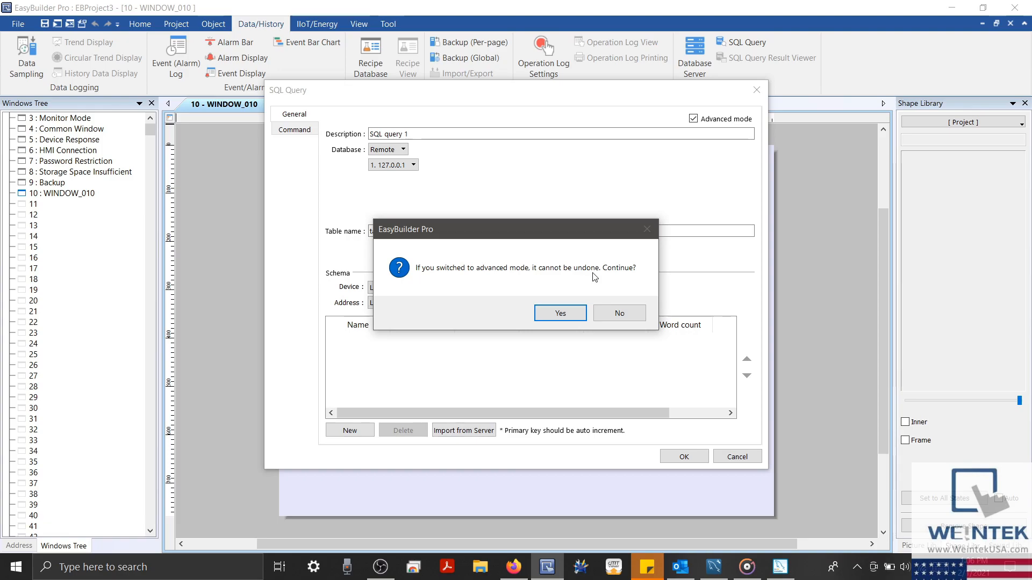
Confirm advanced mode, keep the remote 127.0.0.1 server, and rename the query 'My Query'
click(559, 321)
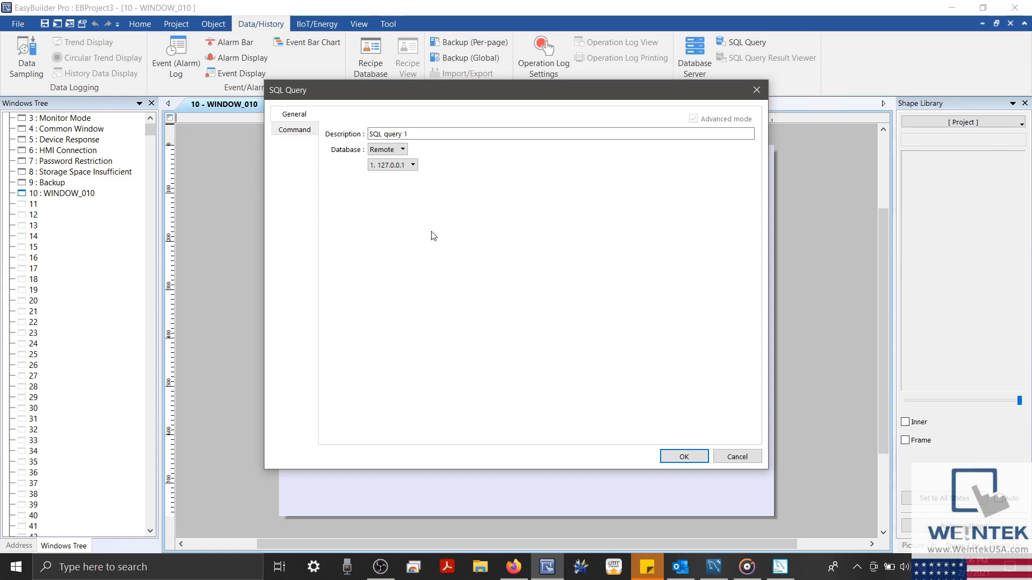
click(404, 153)
click(404, 153)
click(412, 165)
click(412, 165)
drag(416, 135, 311, 127)
text(My Query)
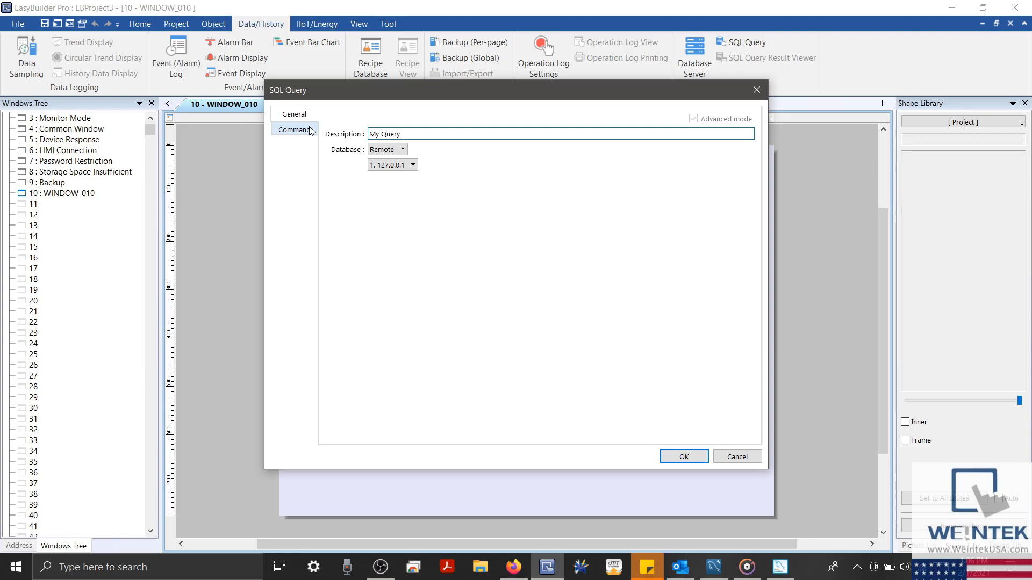
click(311, 131)
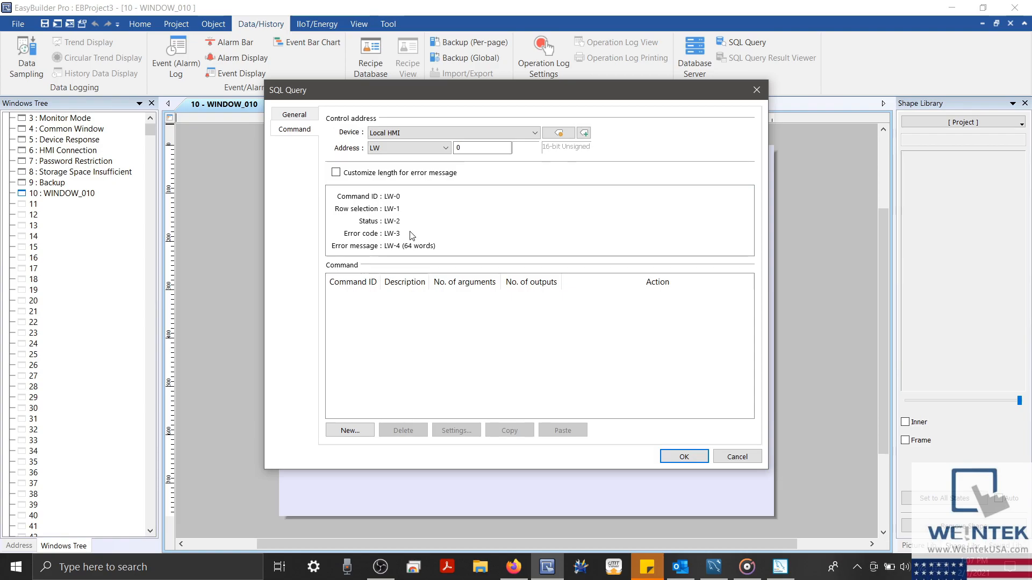
Keep the default 64-word error message length and set the control address to LW 2
click(336, 173)
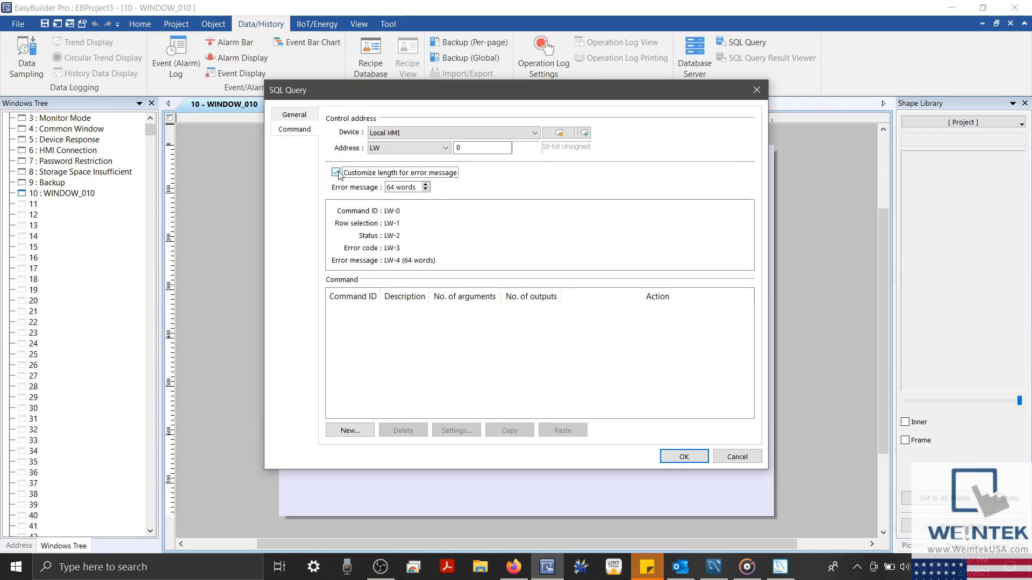
click(426, 184)
click(427, 190)
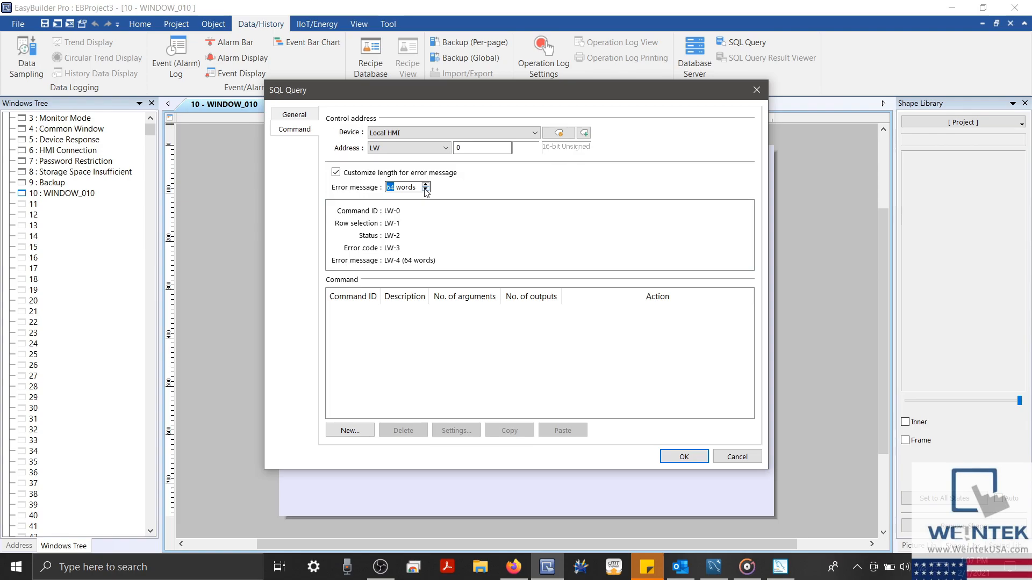
click(337, 172)
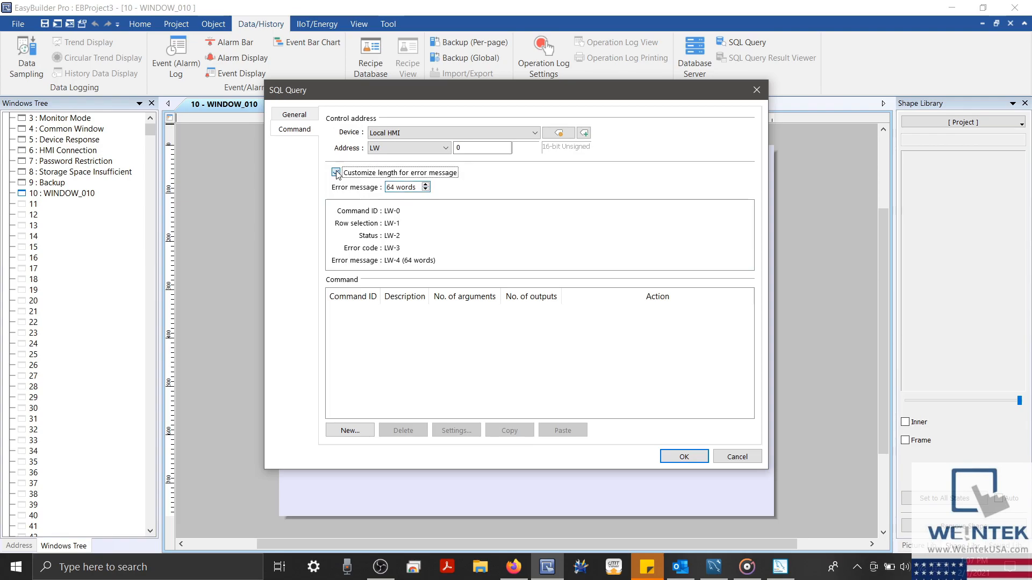
click(336, 173)
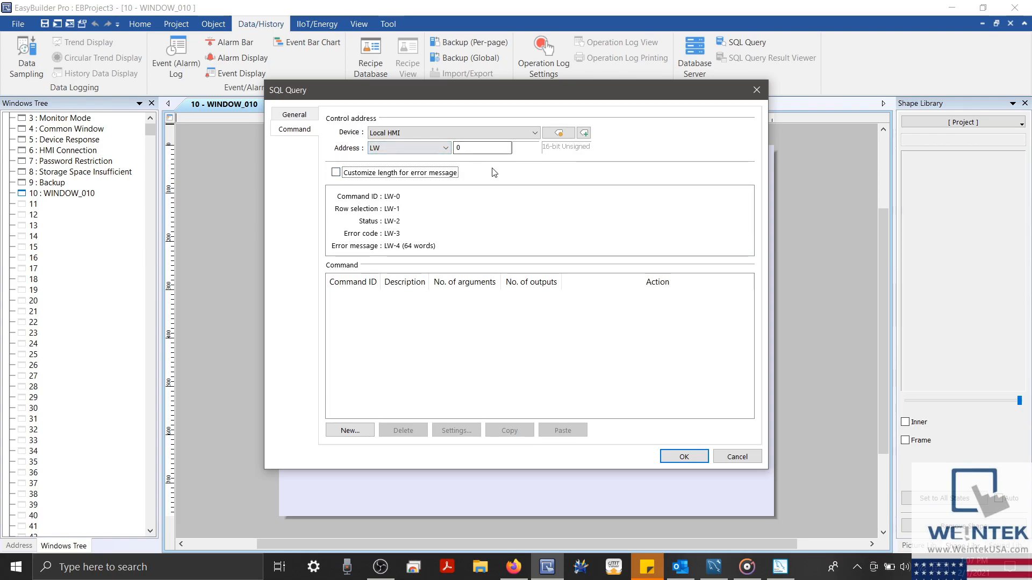
click(458, 148)
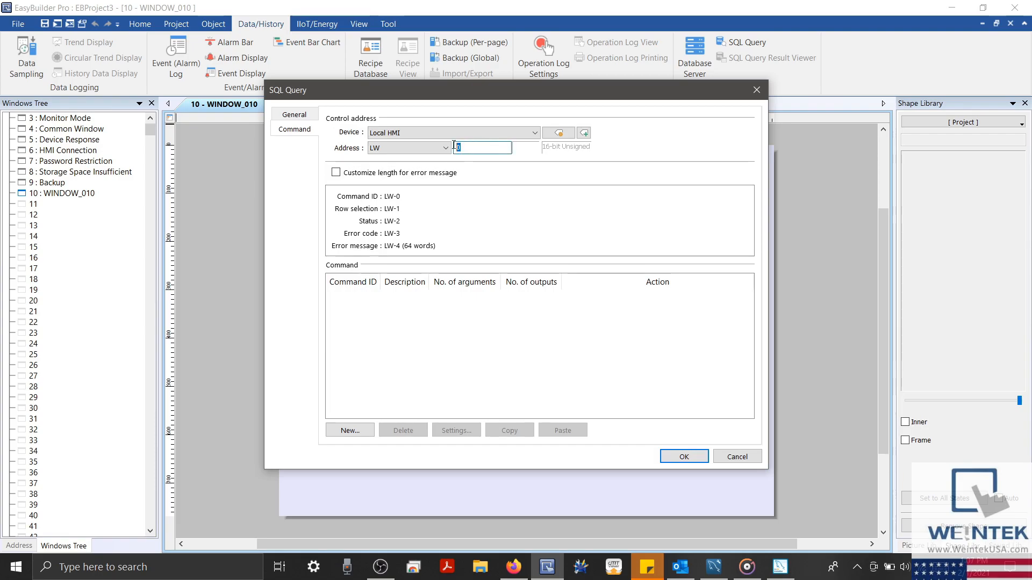
text(2)
Add SQL command 1 described 'Table: mytable / create' with query 'INSERT INTO mytable(Data,Name)'
click(359, 431)
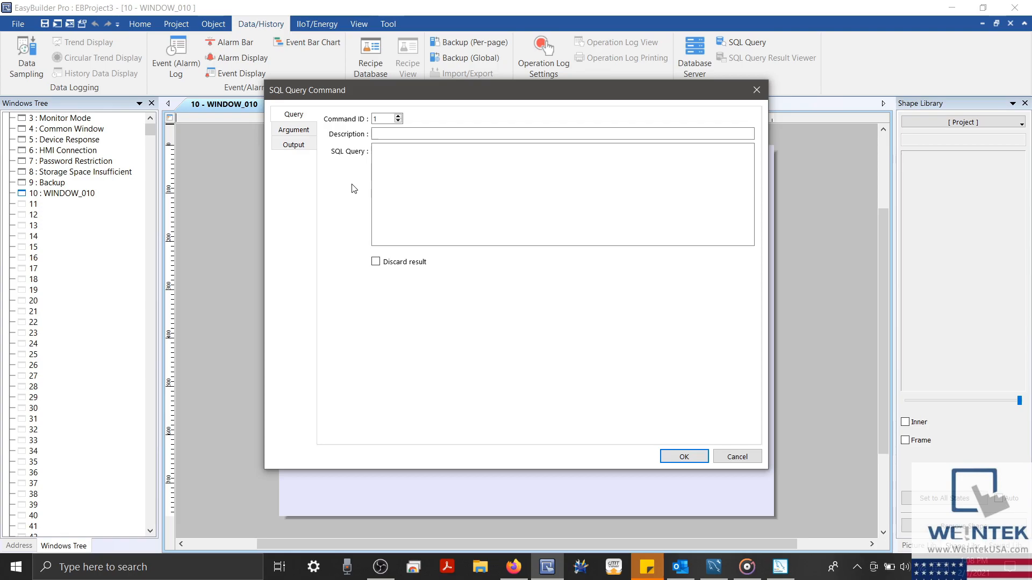
double_click(376, 119)
click(389, 133)
drag(435, 96, 439, 225)
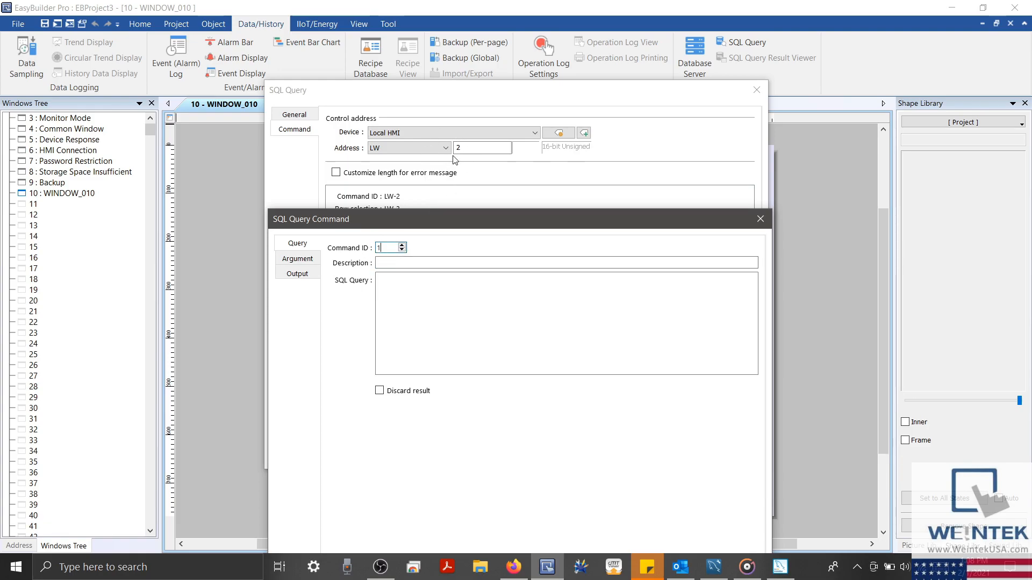
drag(450, 215, 450, 83)
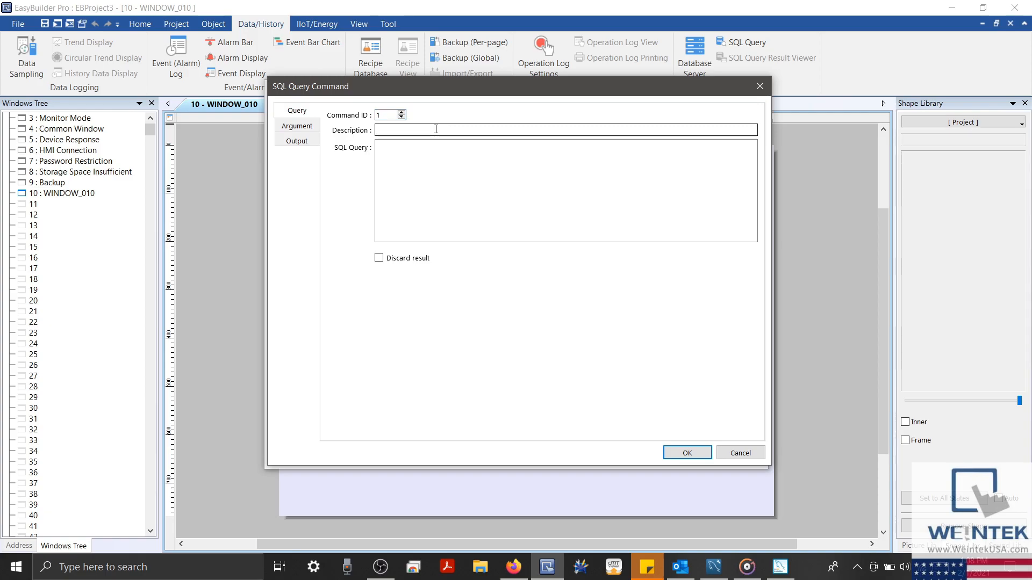
text(Table: my)
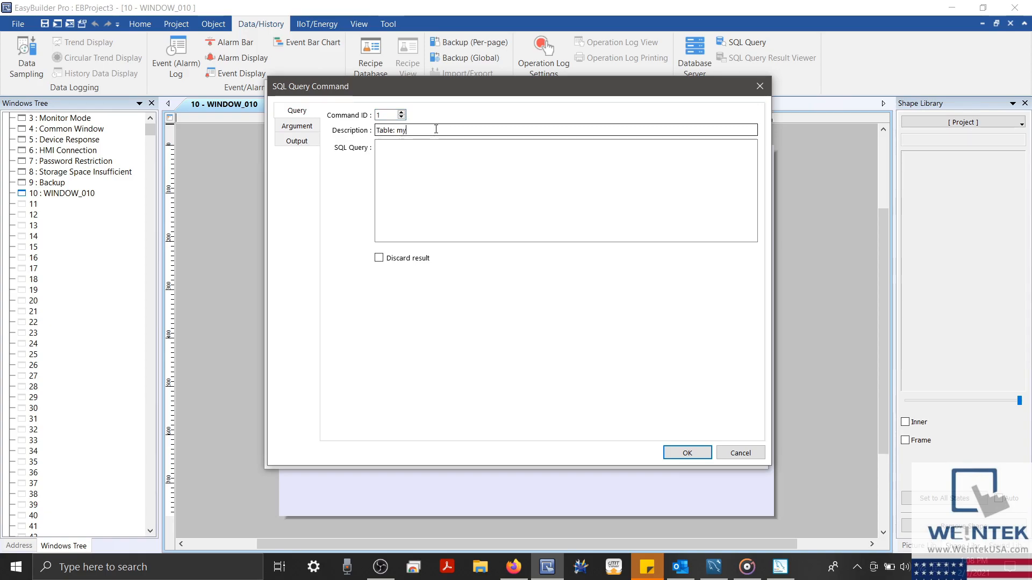
text(table / )
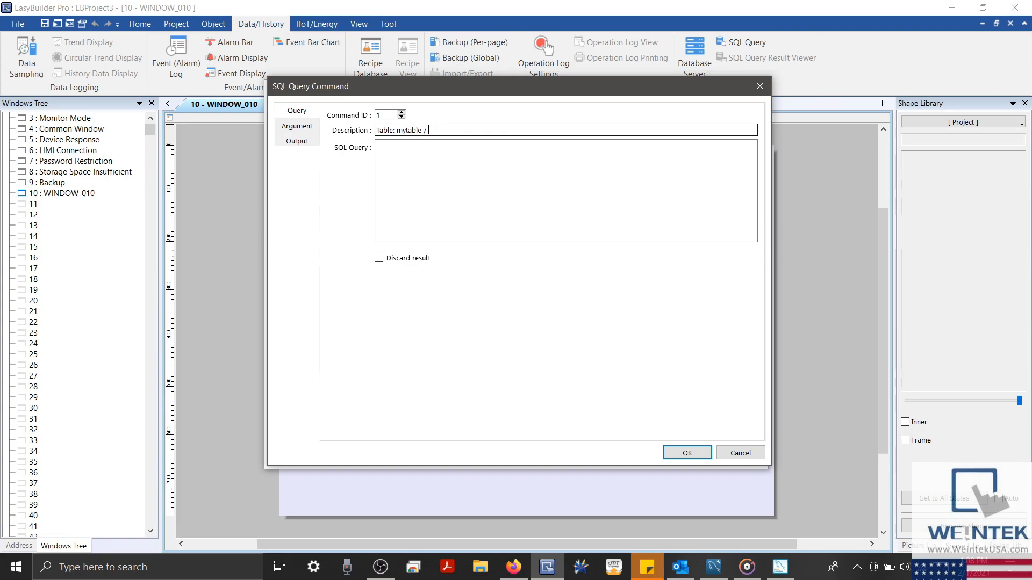
text(create)
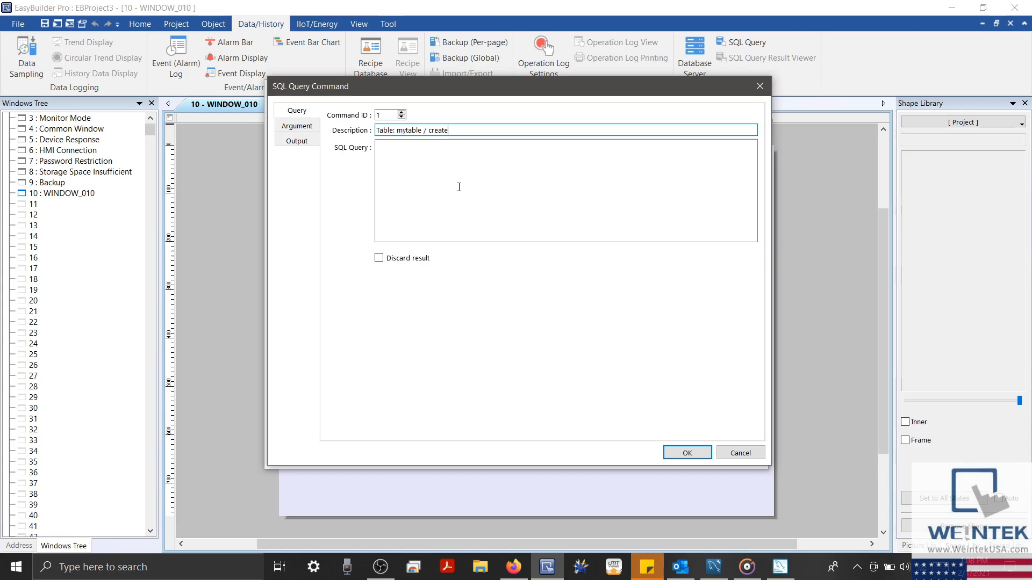
click(432, 146)
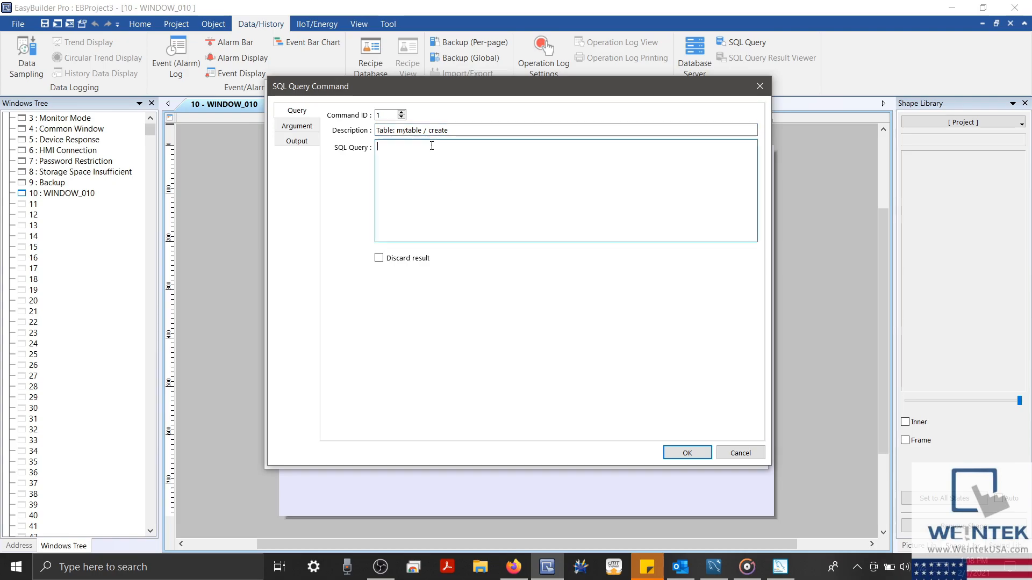
text(INS)
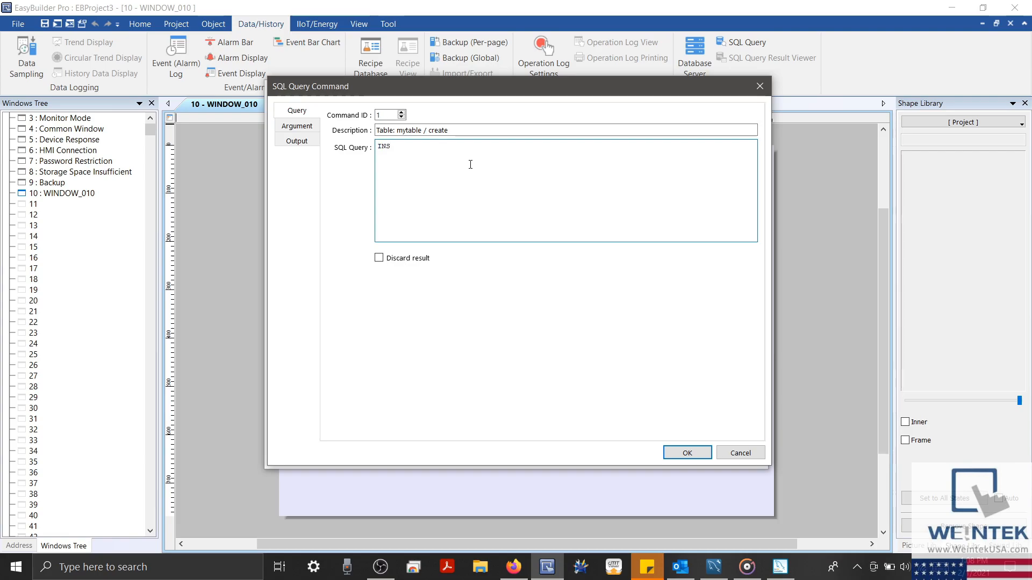
text(ERT INTO mytable)
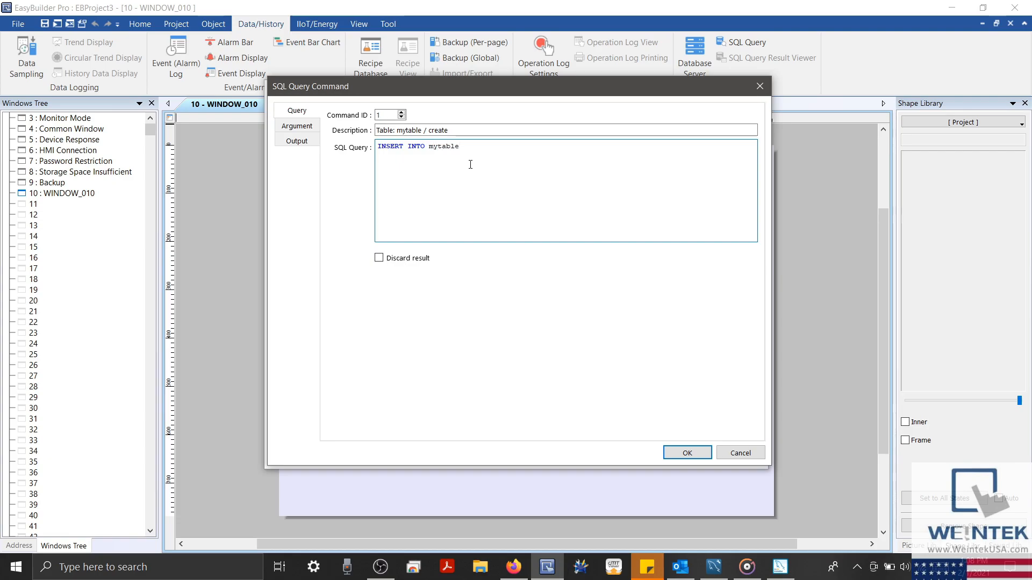
text((Data,Name))
Add the first argument as word address LW-71 in 16-bit Unsigned format
click(311, 126)
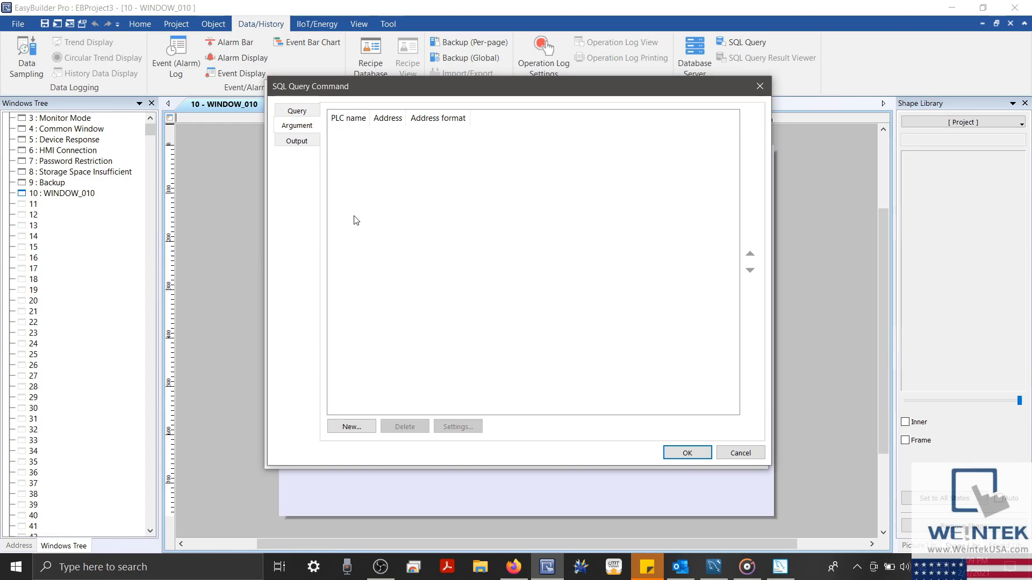
click(356, 427)
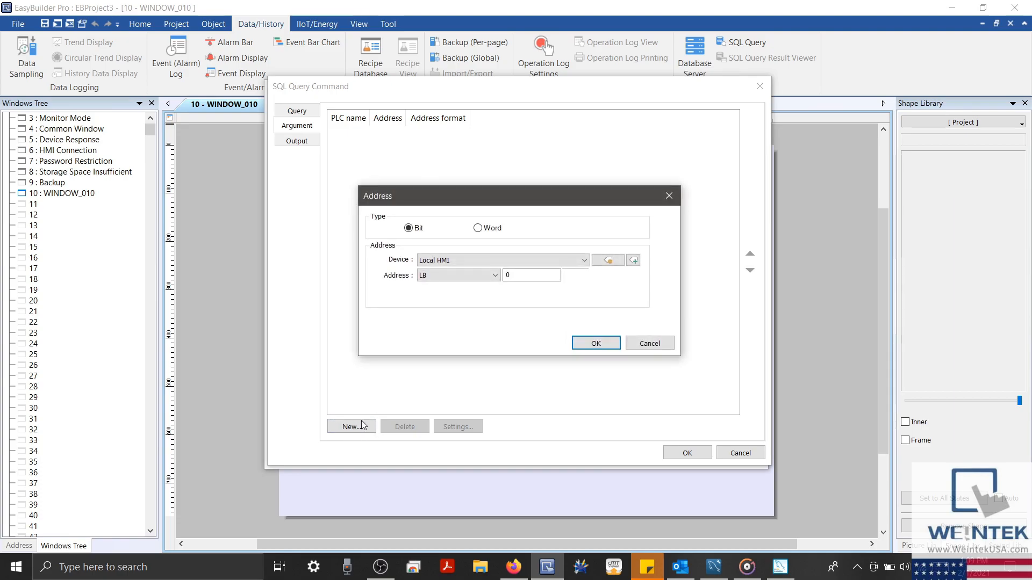
click(477, 228)
click(526, 277)
double_click(526, 276)
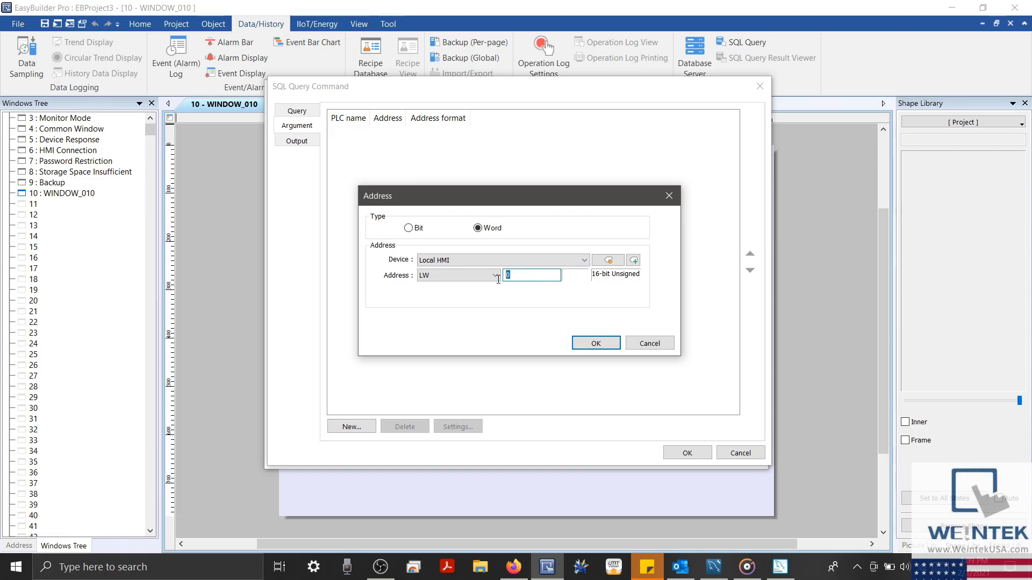
text(71)
click(604, 341)
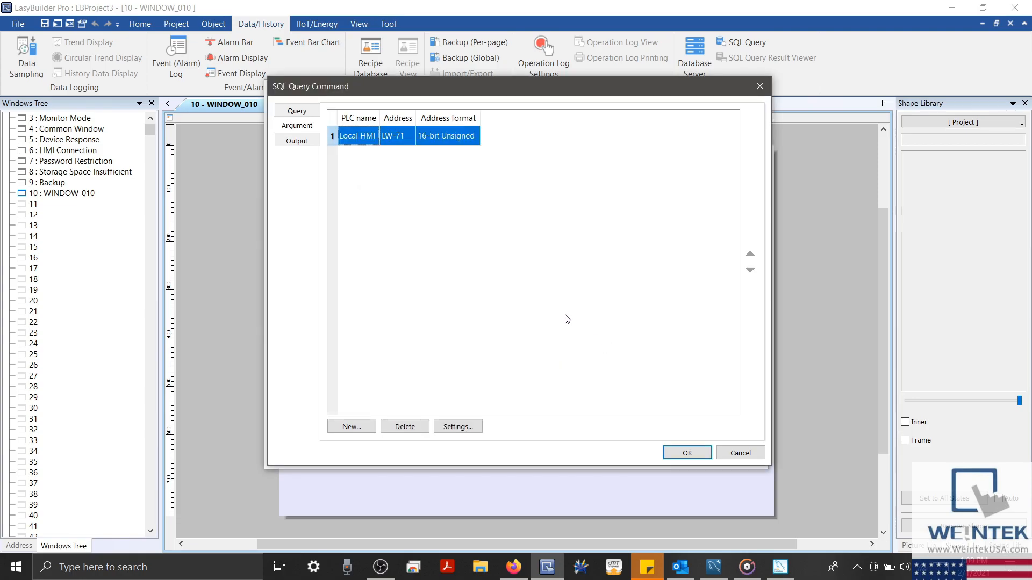
Add the second argument LW-72 as a String of 5 words
click(352, 427)
drag(518, 276, 492, 277)
text(72)
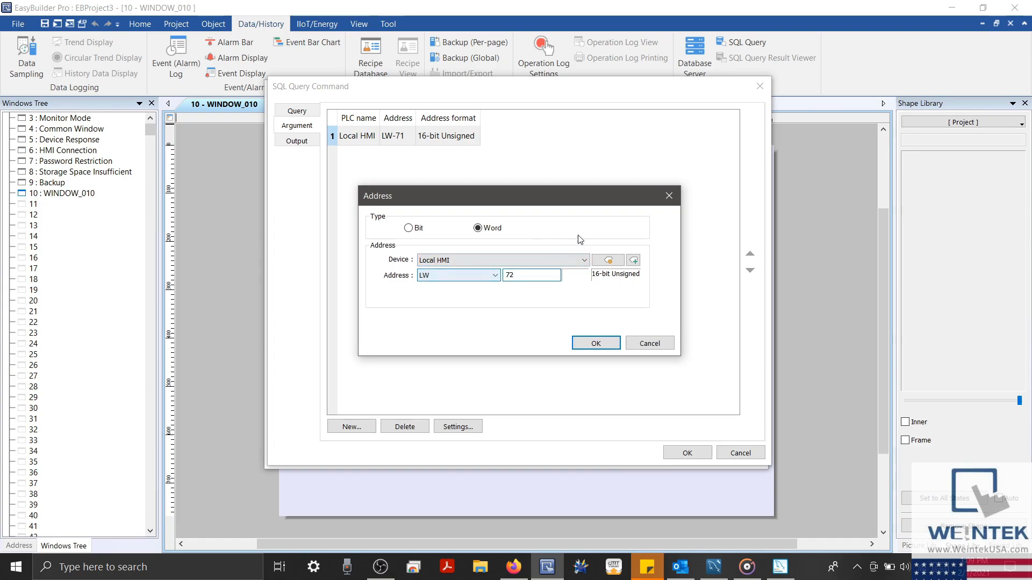
click(607, 261)
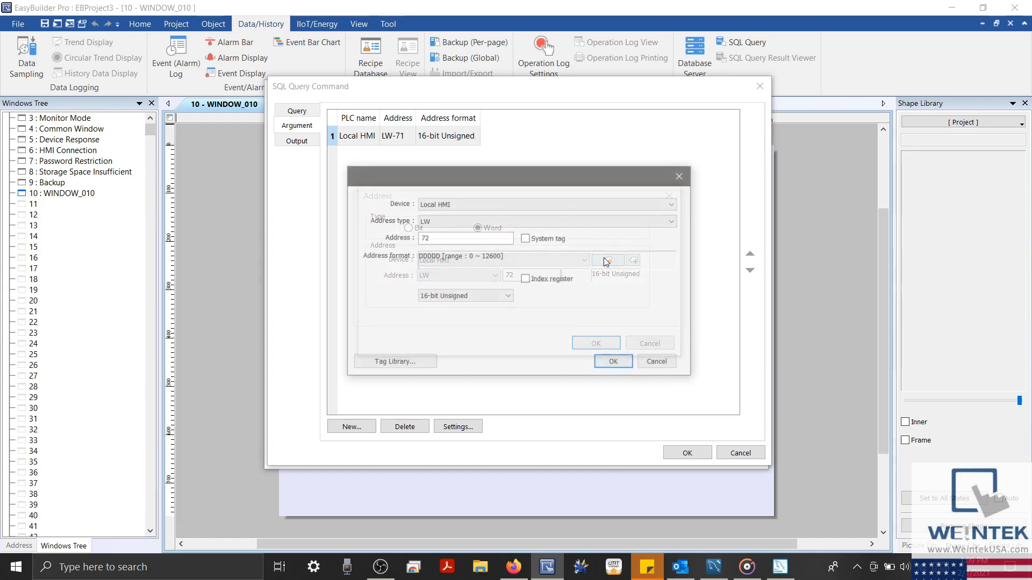
click(485, 296)
click(456, 393)
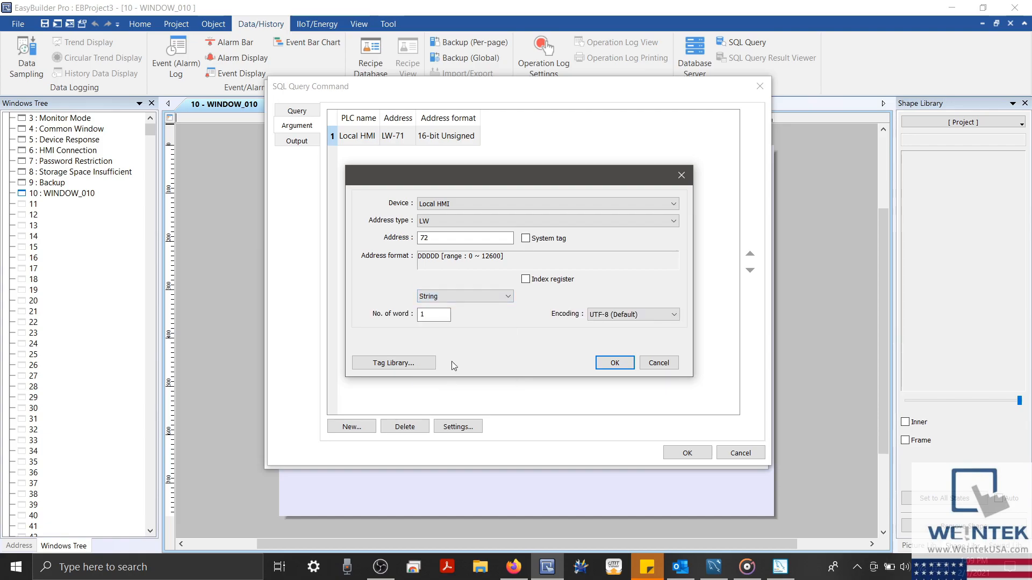
text(5)
key(Return)
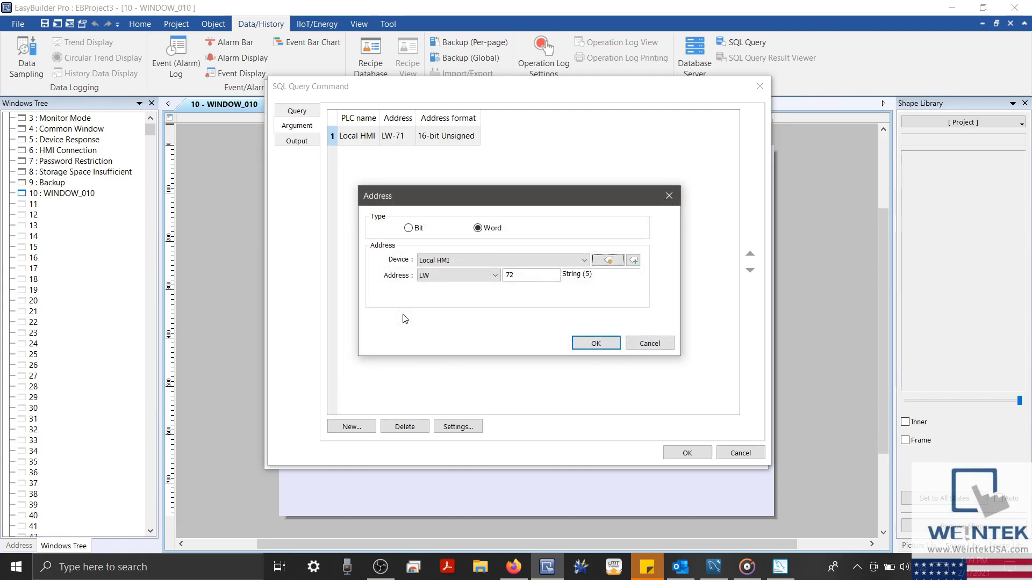
click(586, 343)
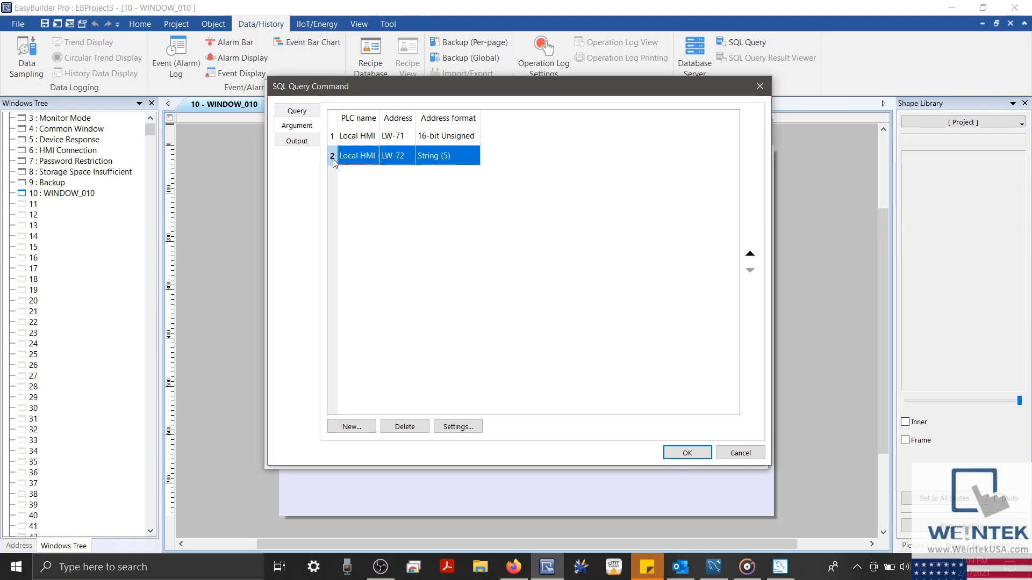
click(363, 141)
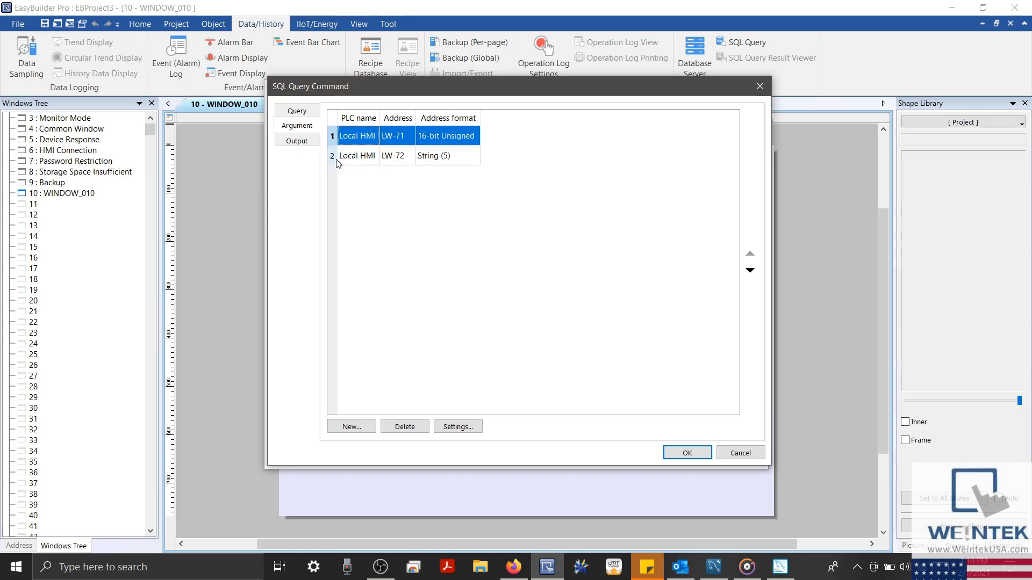
Append VALUES('${1}', '${2}') to the INSERT INTO mytable(Data,Name) query
click(298, 111)
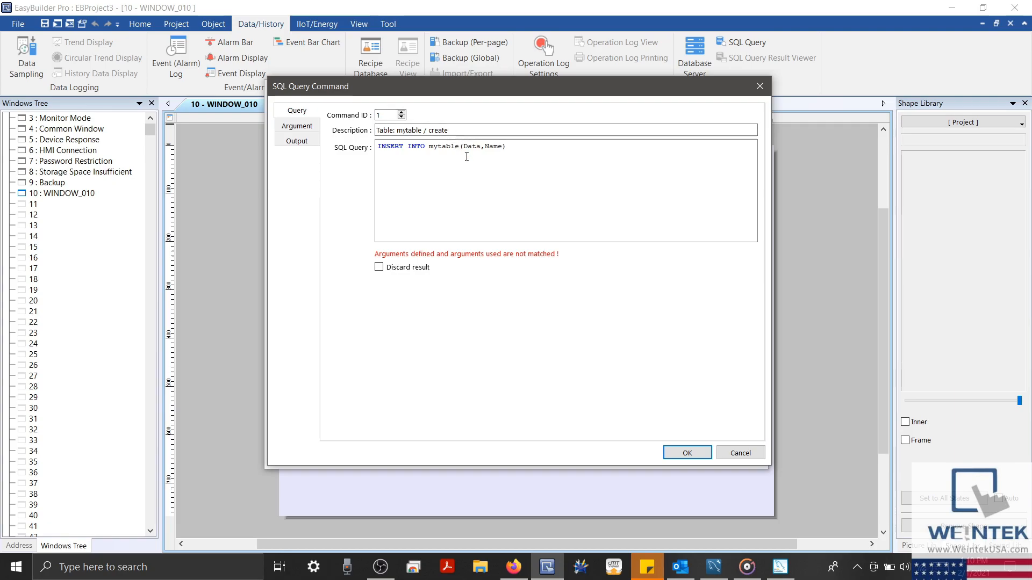
click(522, 145)
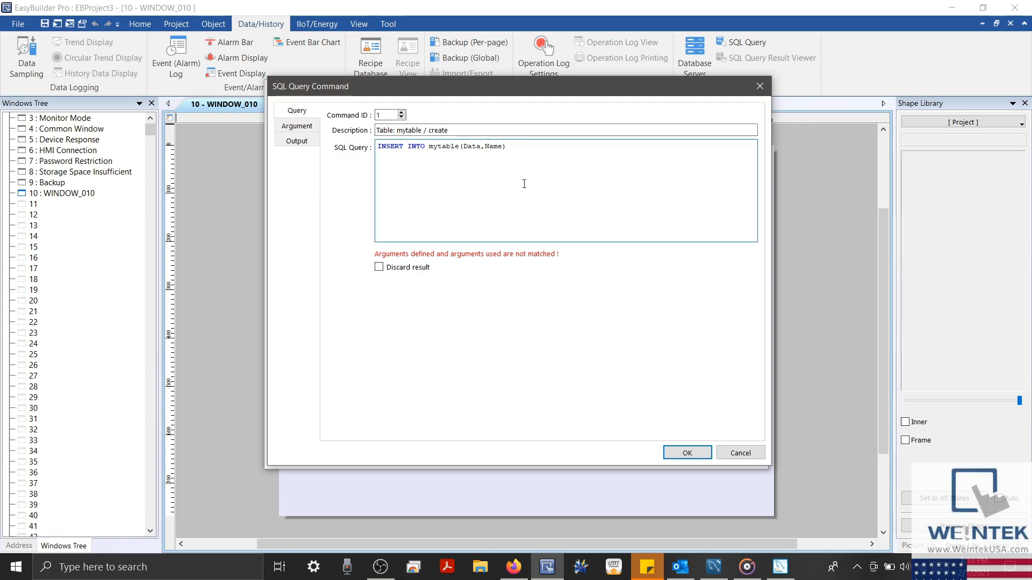
text(VALUES)
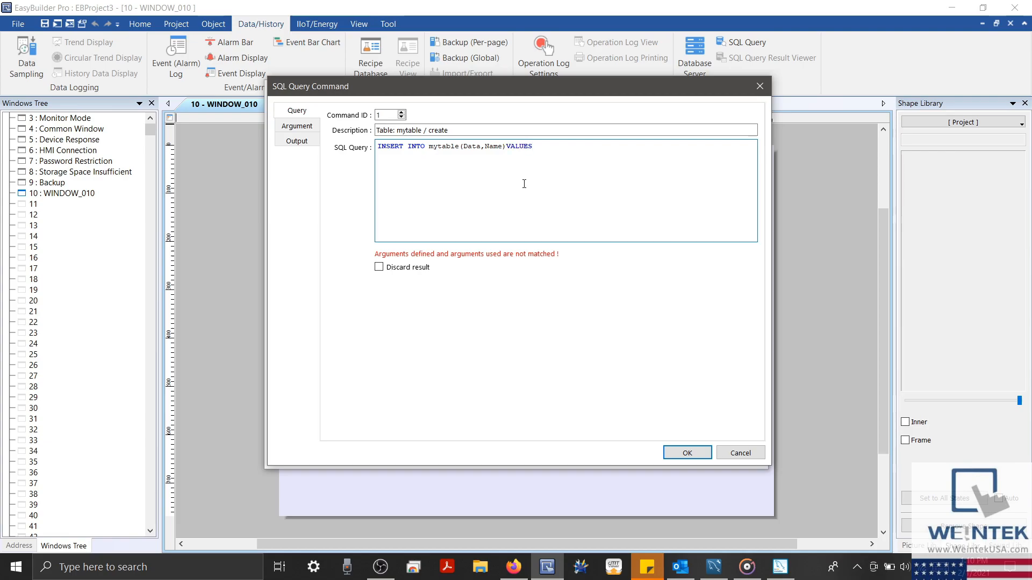
click(504, 148)
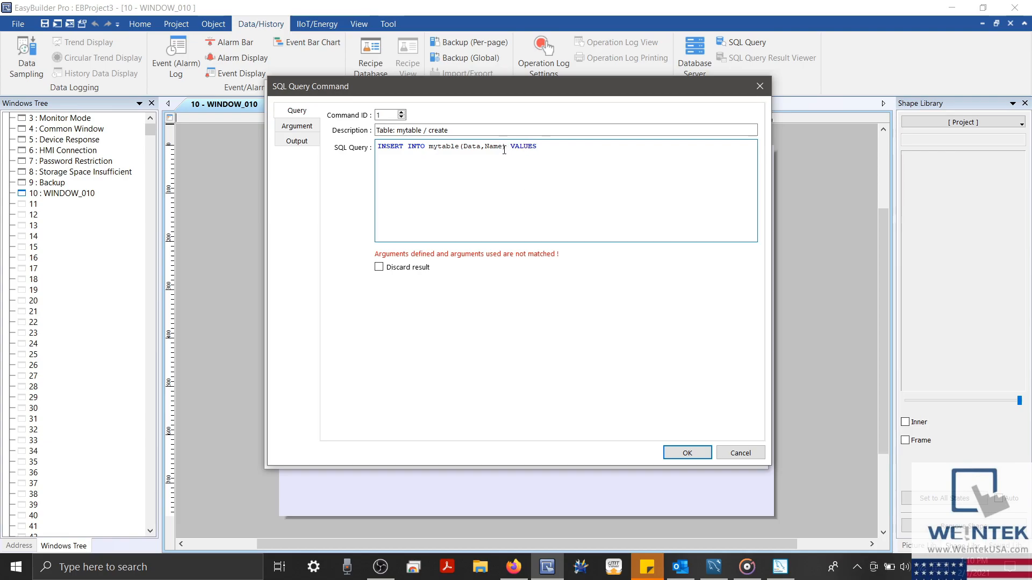
click(573, 158)
text(()
text(${1})
text(')
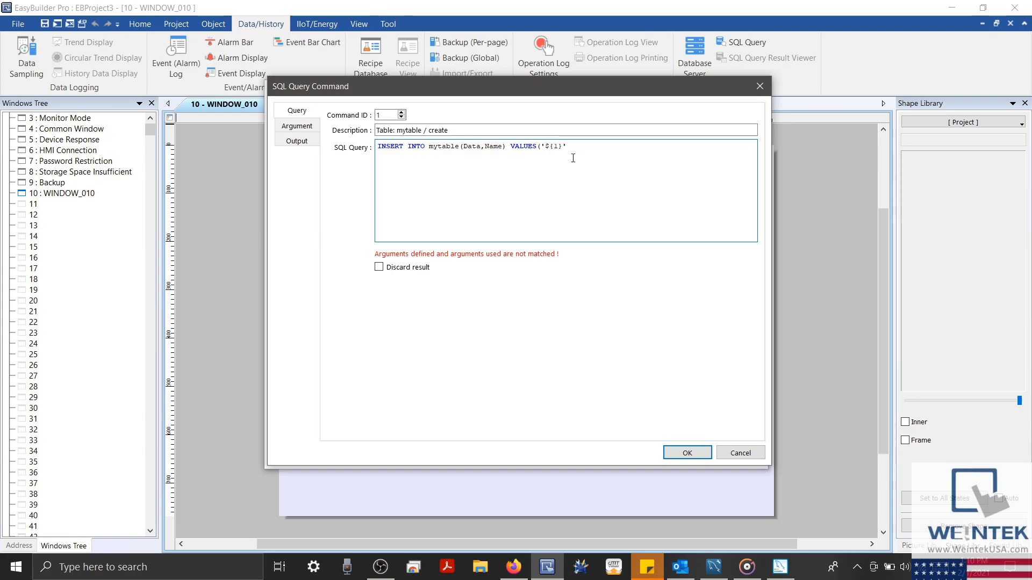
text(, )
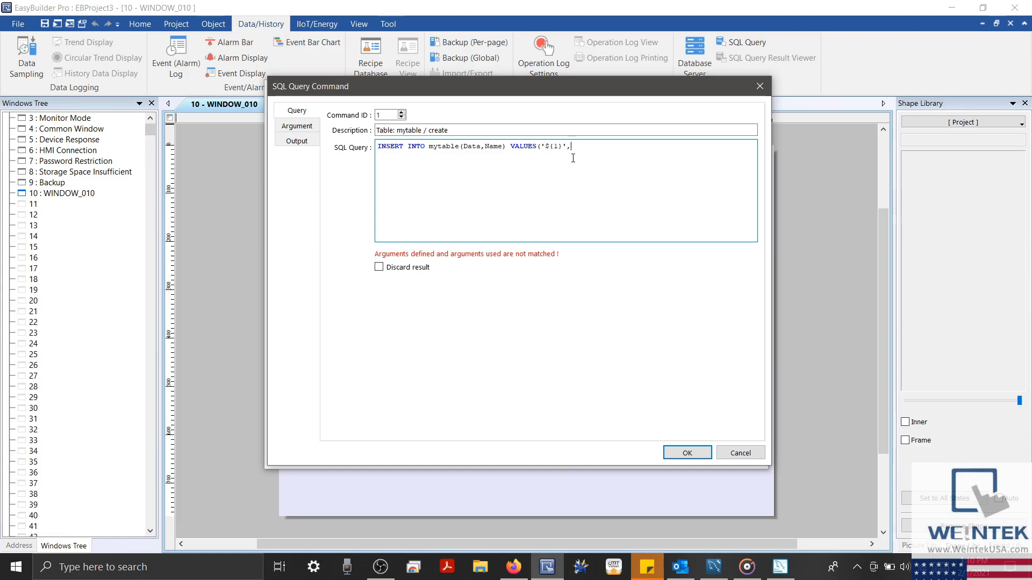
text('${)
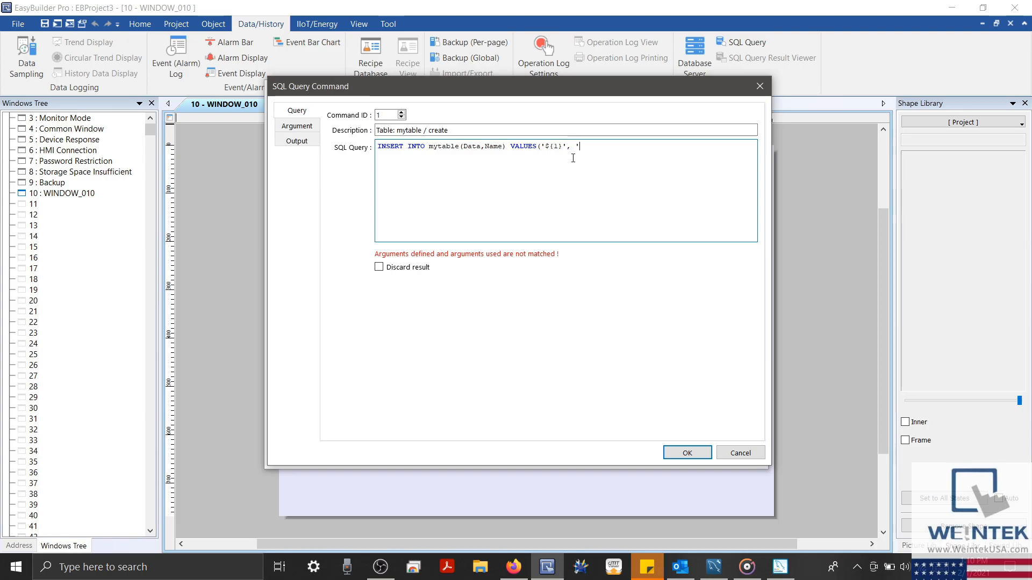
text(2}')
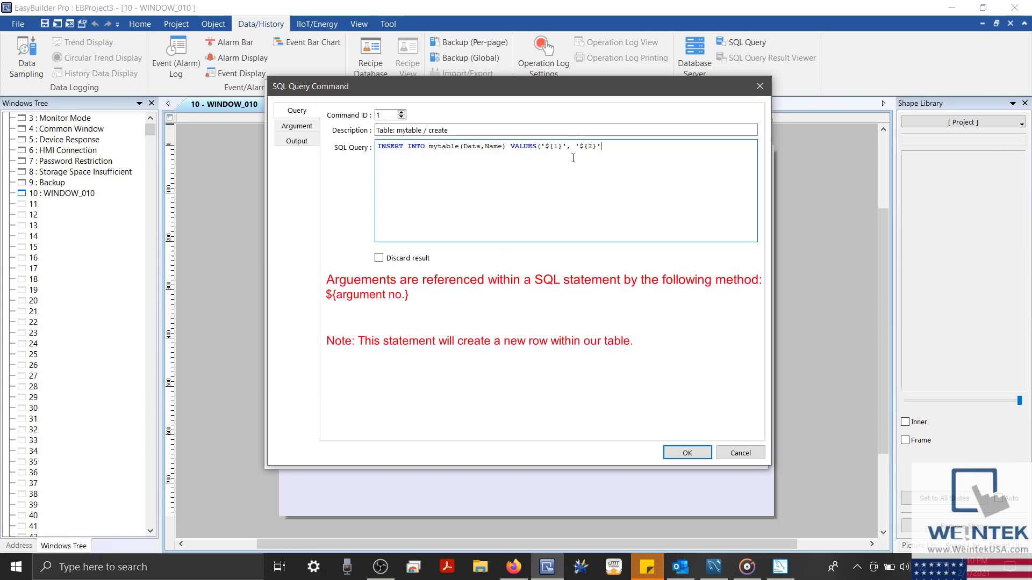
text();)
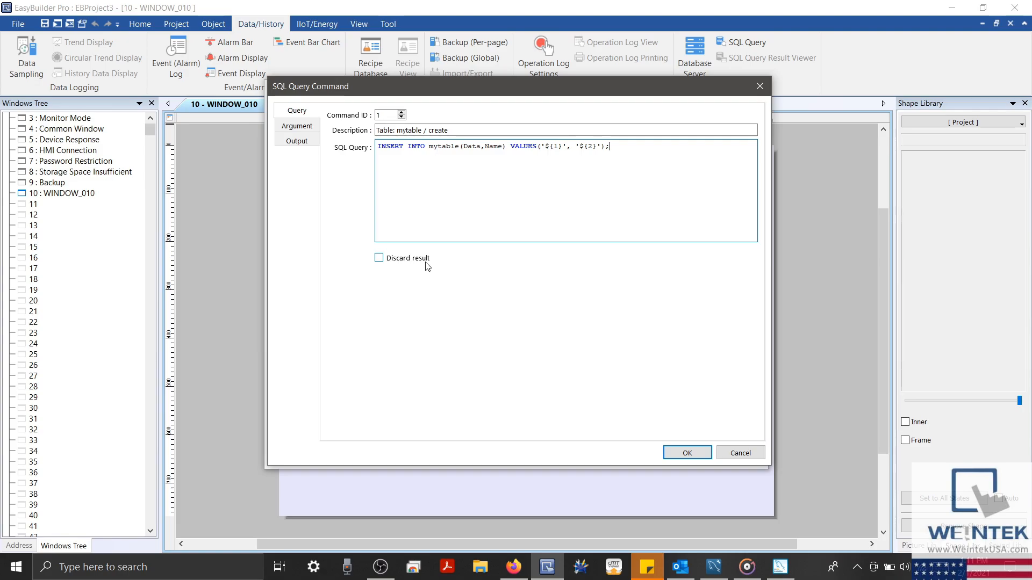
Save the create command with Discard result ticked, then widen the Description column
click(382, 261)
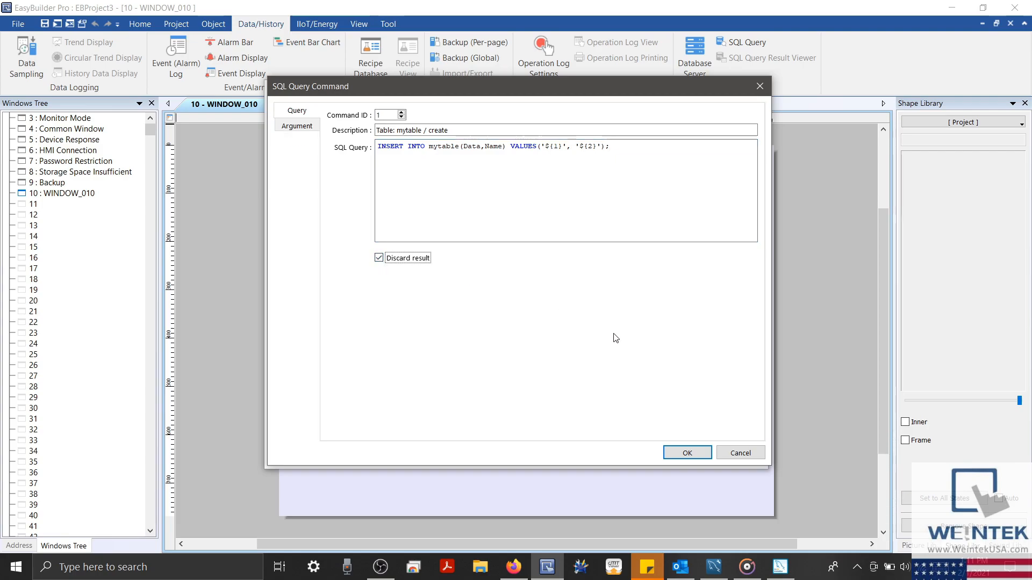
click(667, 453)
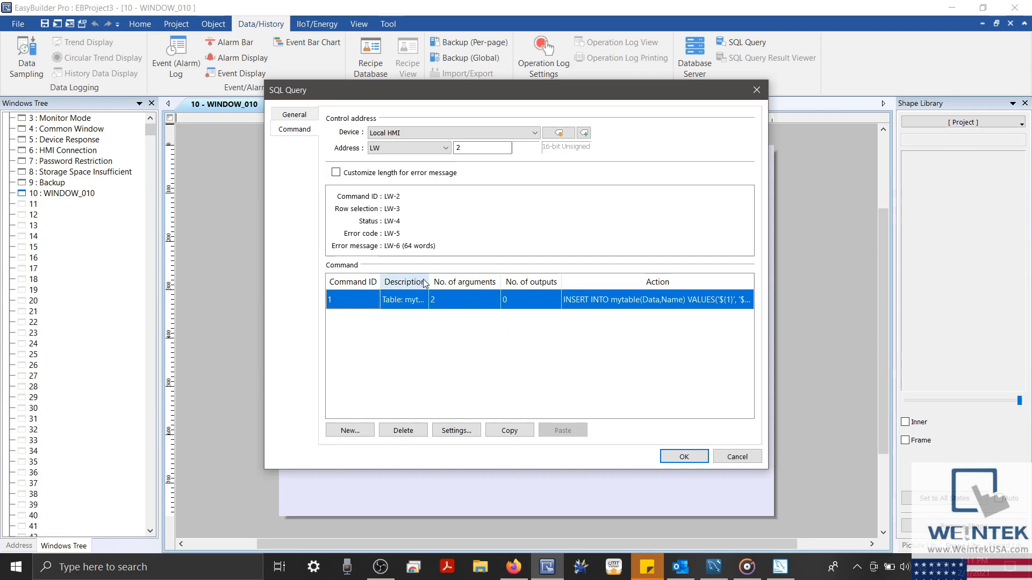
drag(428, 282, 478, 283)
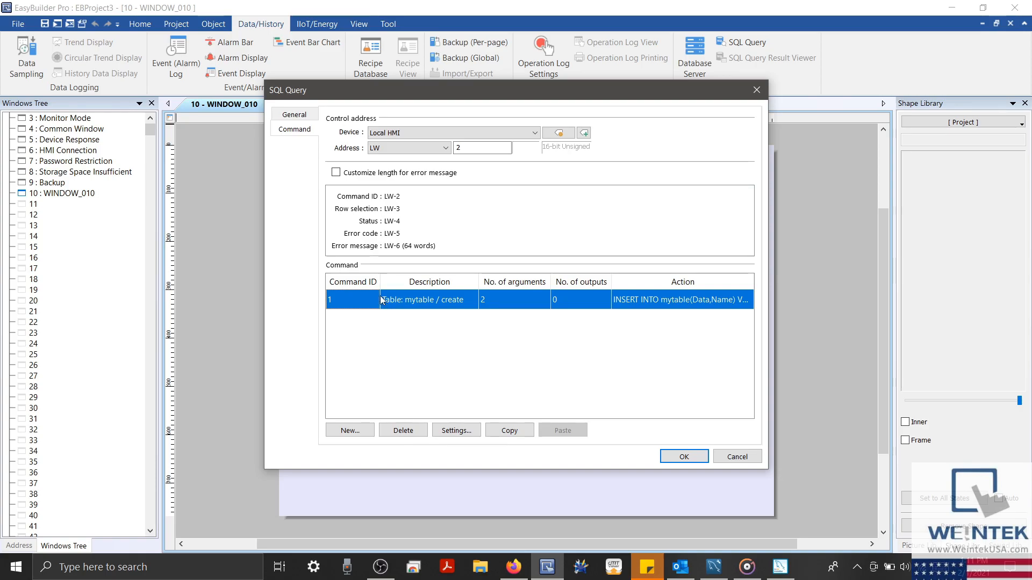
drag(380, 282, 356, 282)
click(370, 431)
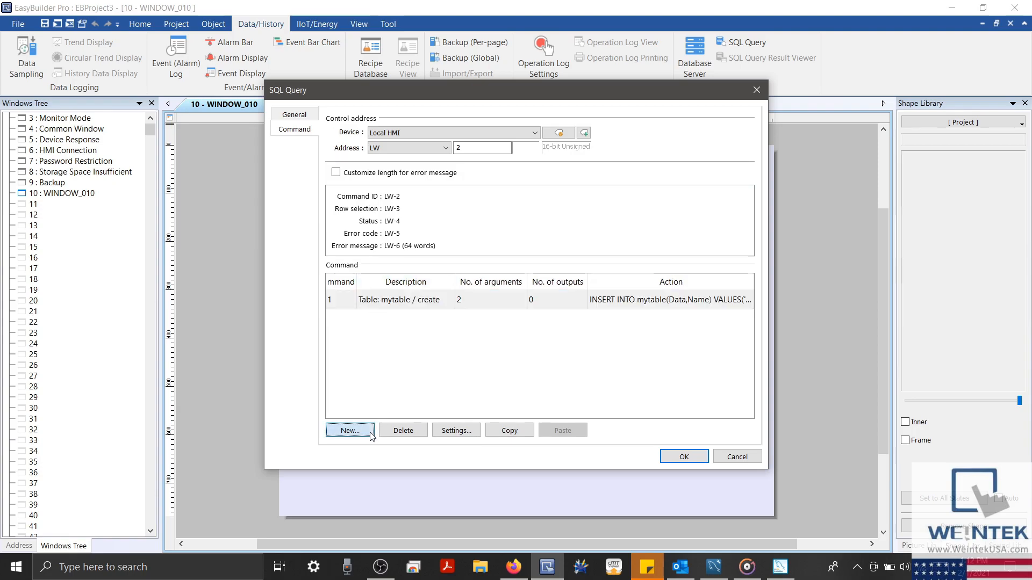
Describe the new command as 'Table: mytable / read'
click(440, 131)
text(Table)
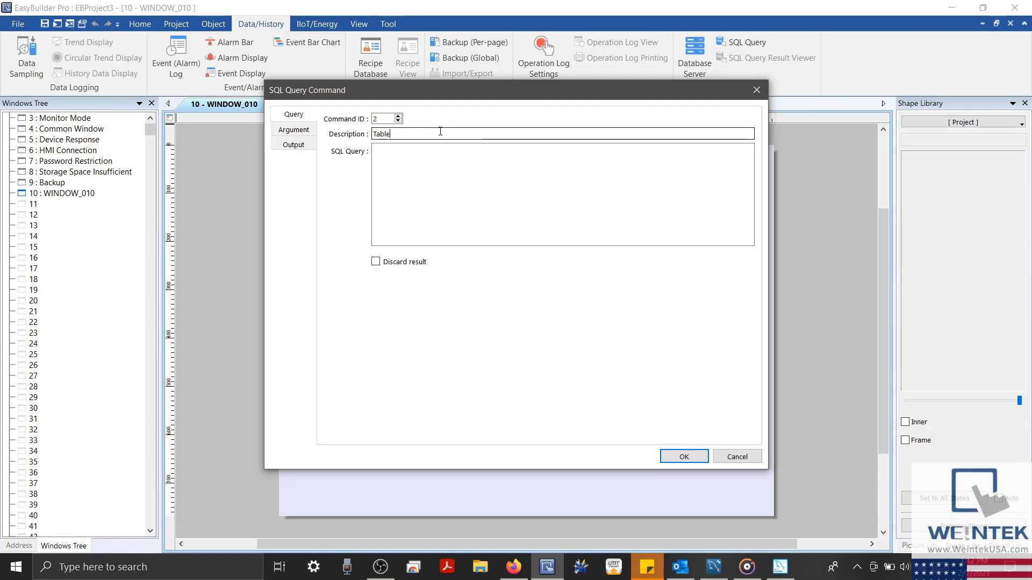
text(: mytable /read)
key(Left)
key(Left)
key(Left)
key(Left)
Enter the query SELECT * FROM mytable; after trying explicit Data and No column lists
click(435, 160)
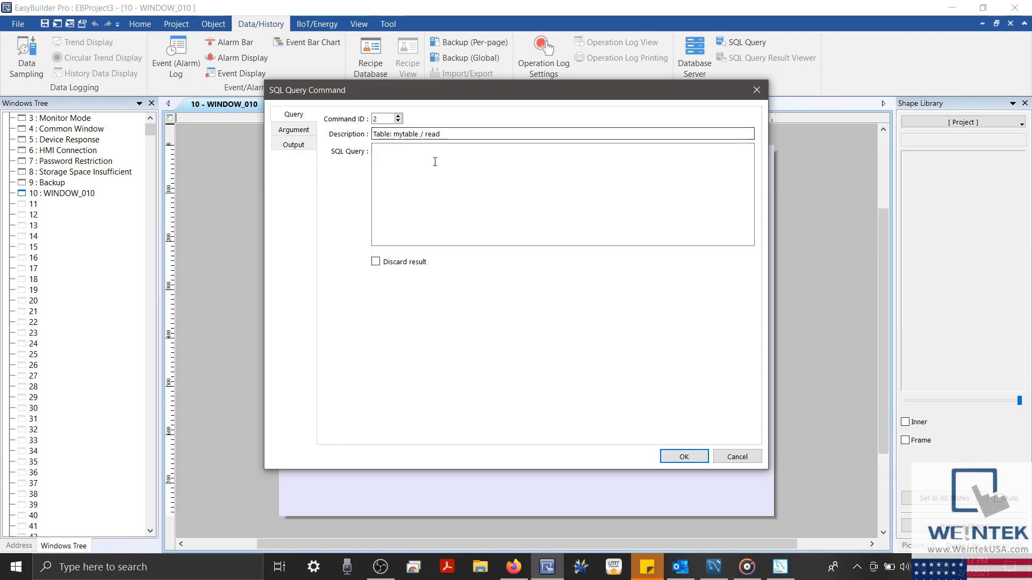
click(401, 156)
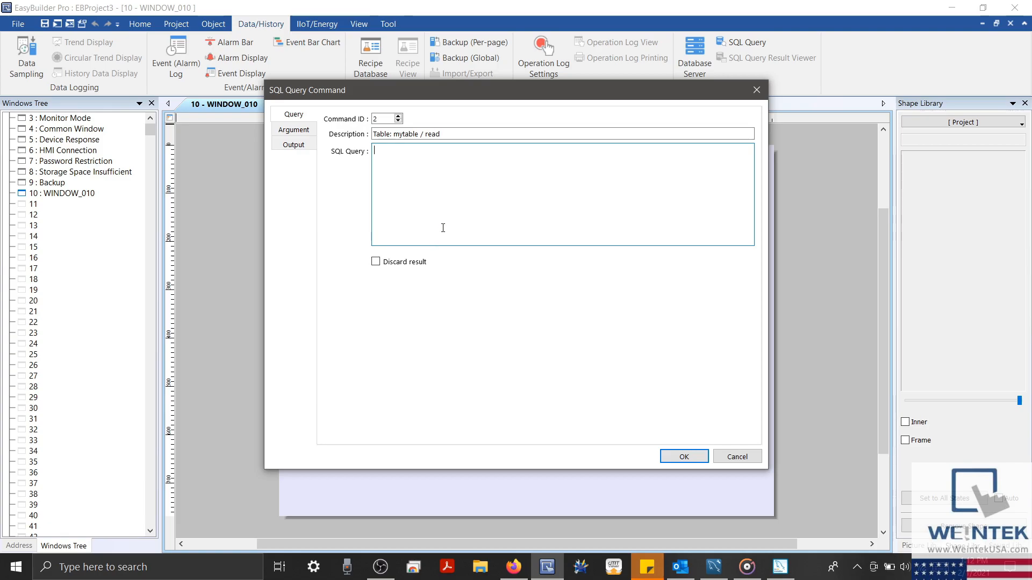
text(SELECT *)
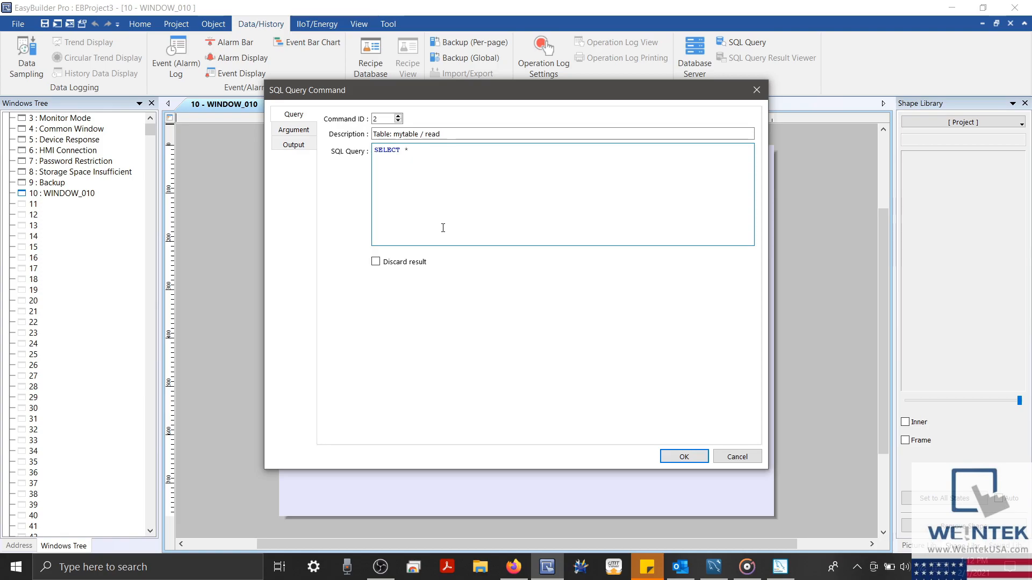
text( FROM mytable;)
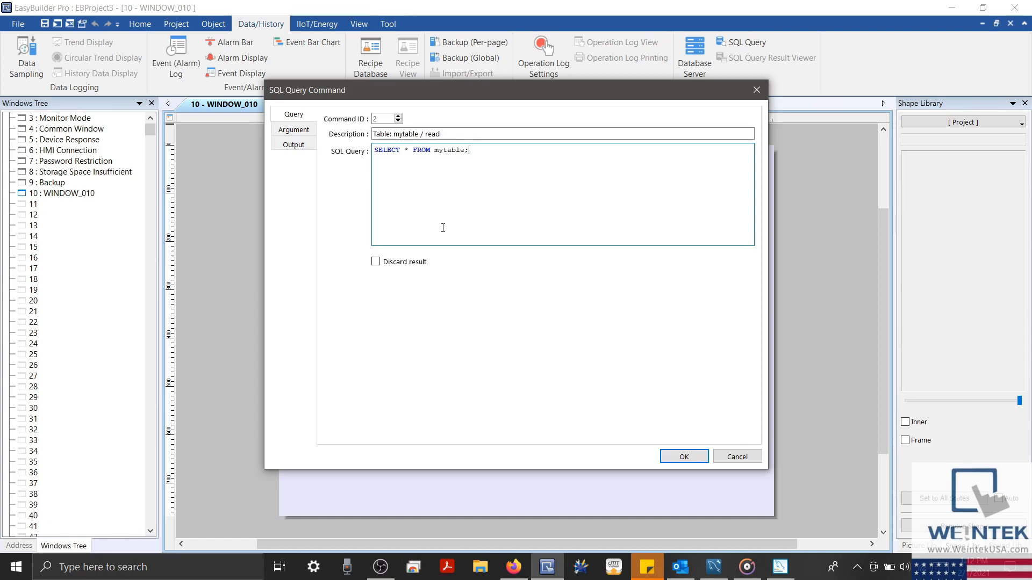
click(408, 151)
key(BackSpace)
text(Data)
key(BackSpace)
key(BackSpace)
key(BackSpace)
key(BackSpace)
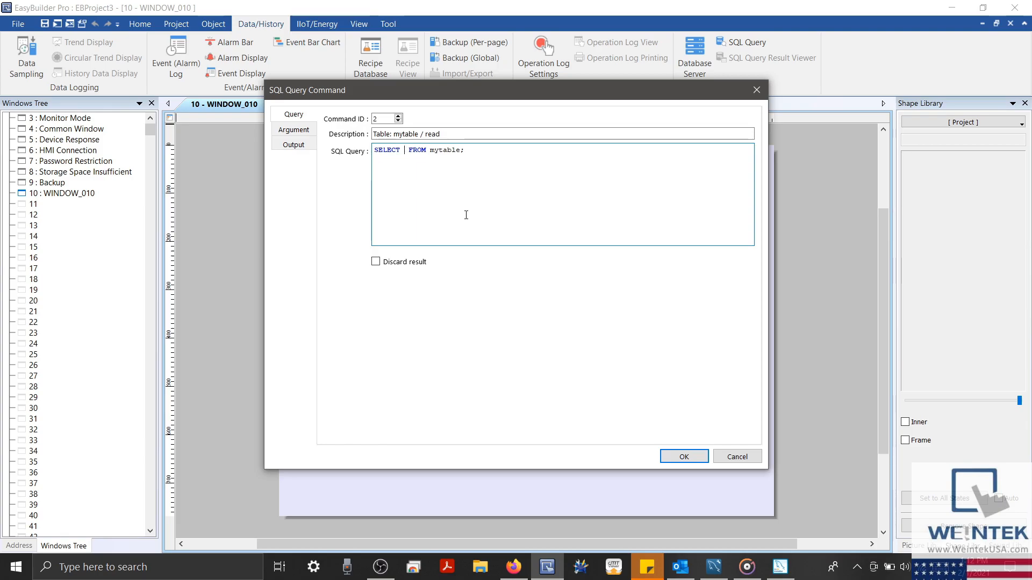
text(No, Data)
key(BackSpace)
key(BackSpace)
key(BackSpace)
key(BackSpace)
key(BackSpace)
key(BackSpace)
key(BackSpace)
key(BackSpace)
text(Data, No)
key(BackSpace)
key(BackSpace)
key(BackSpace)
key(BackSpace)
key(BackSpace)
key(BackSpace)
key(BackSpace)
key(BackSpace)
text(*)
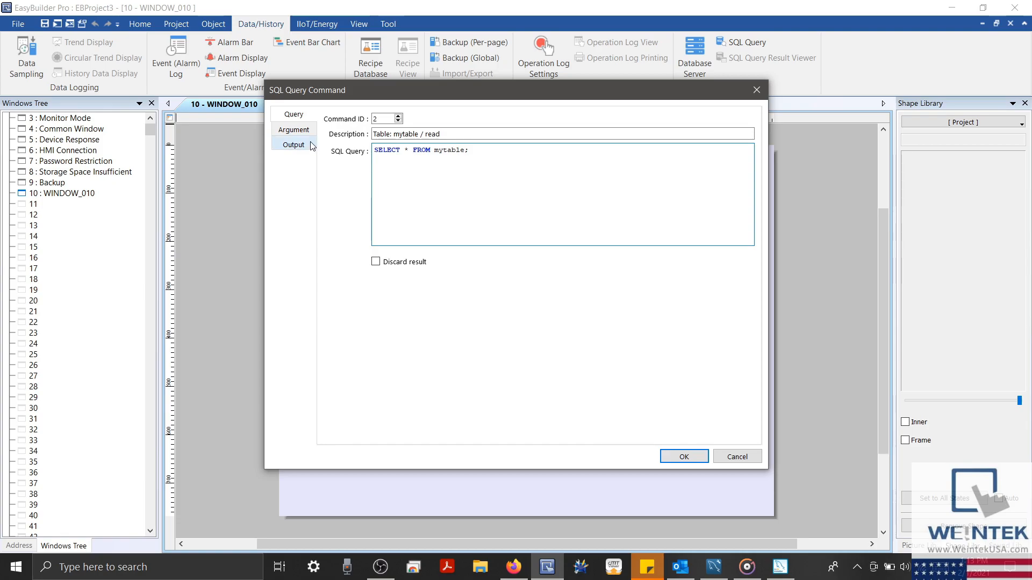
Add output LW-70 as a 16-bit Unsigned value
click(294, 145)
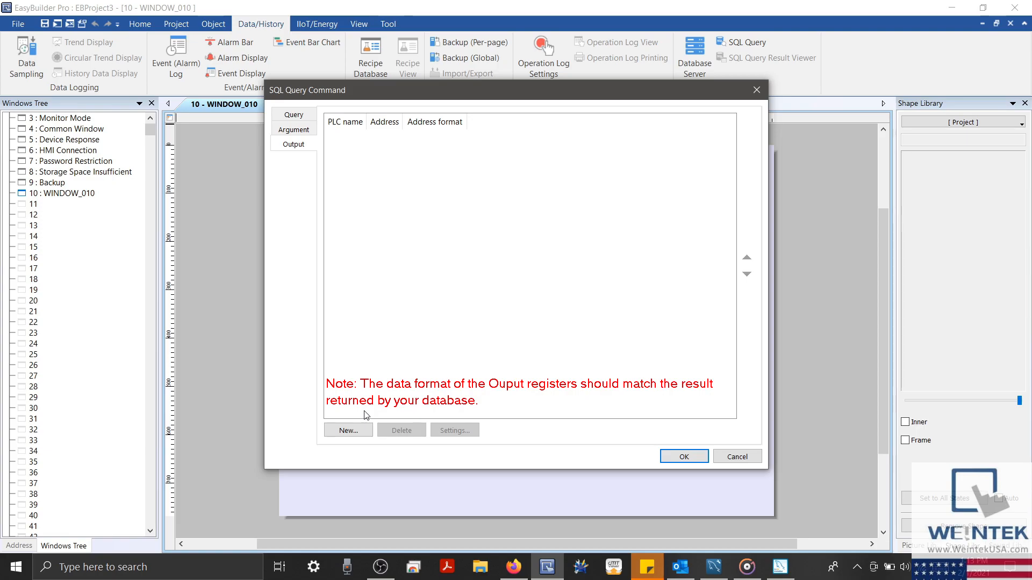
click(363, 438)
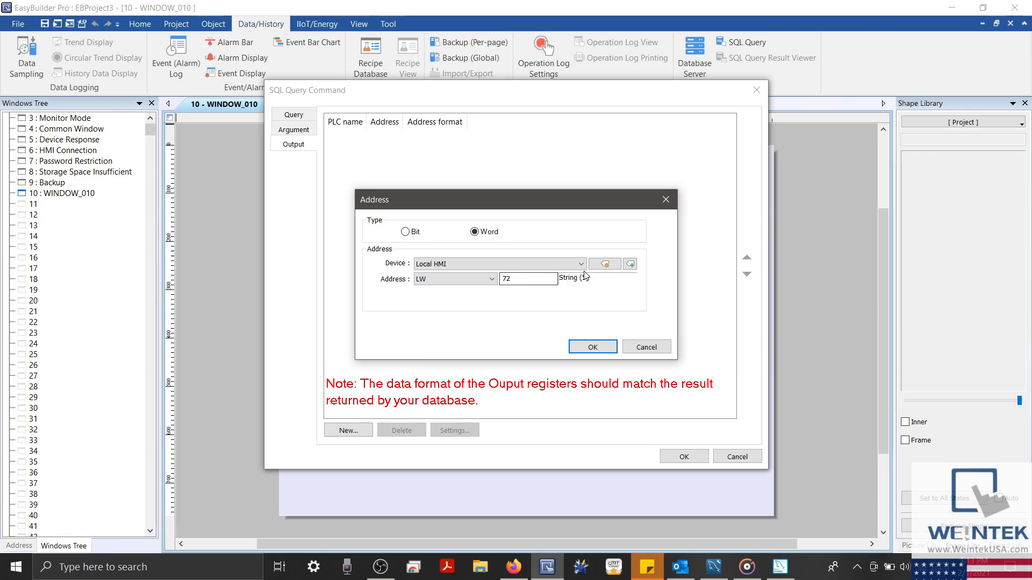
click(535, 280)
key(BackSpace)
text(0)
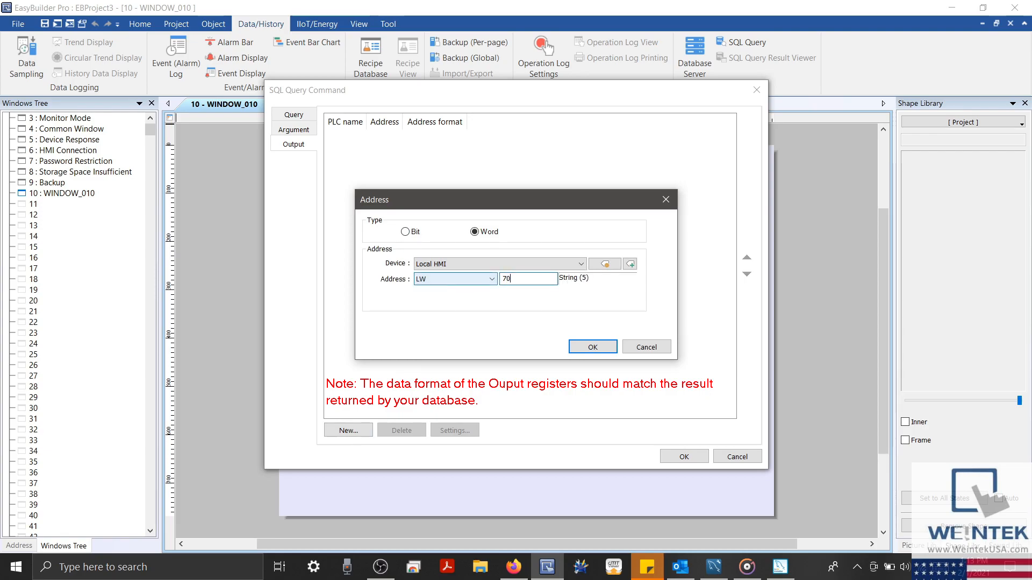
click(604, 264)
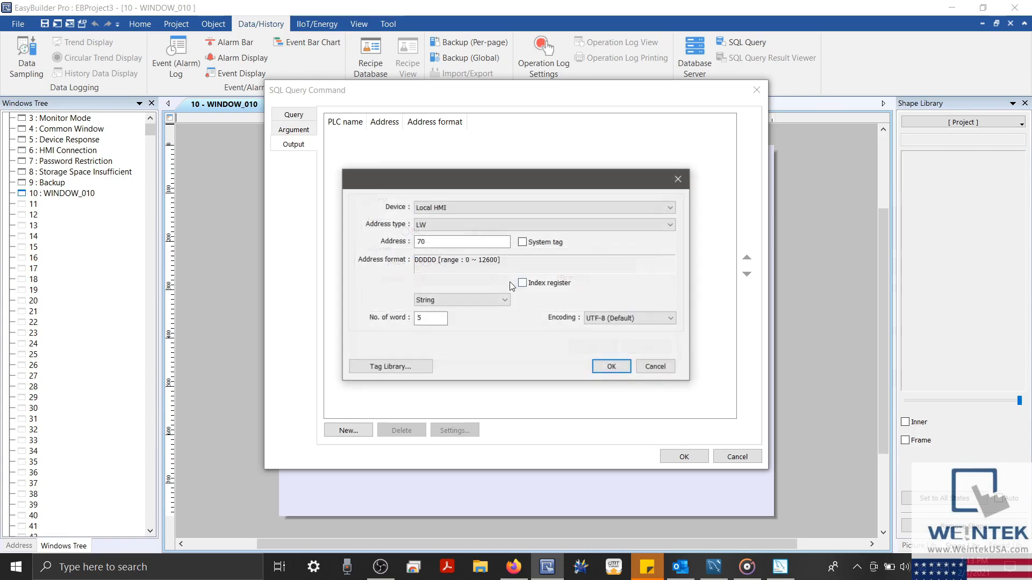
click(481, 297)
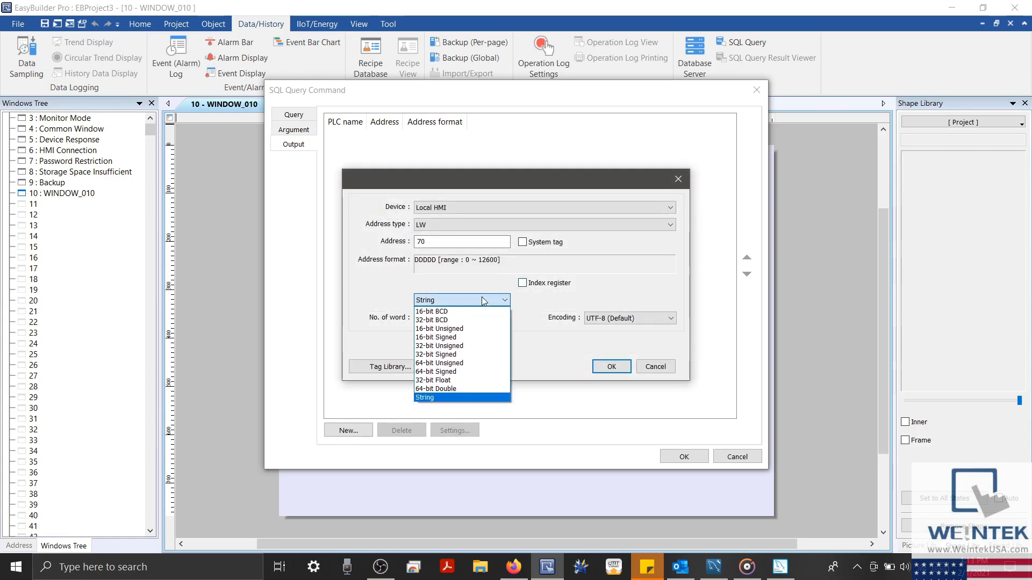
click(466, 334)
click(602, 366)
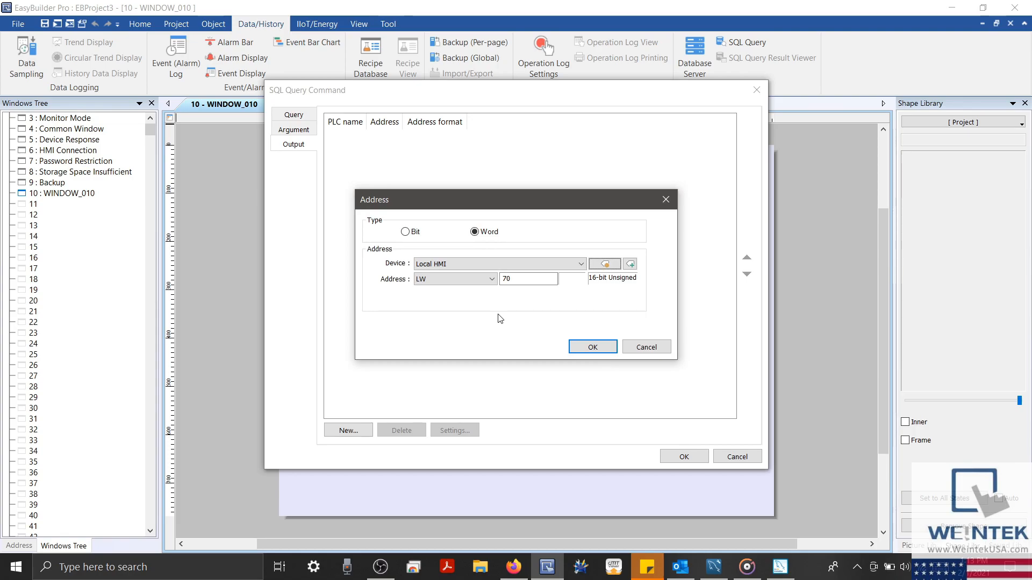
click(593, 347)
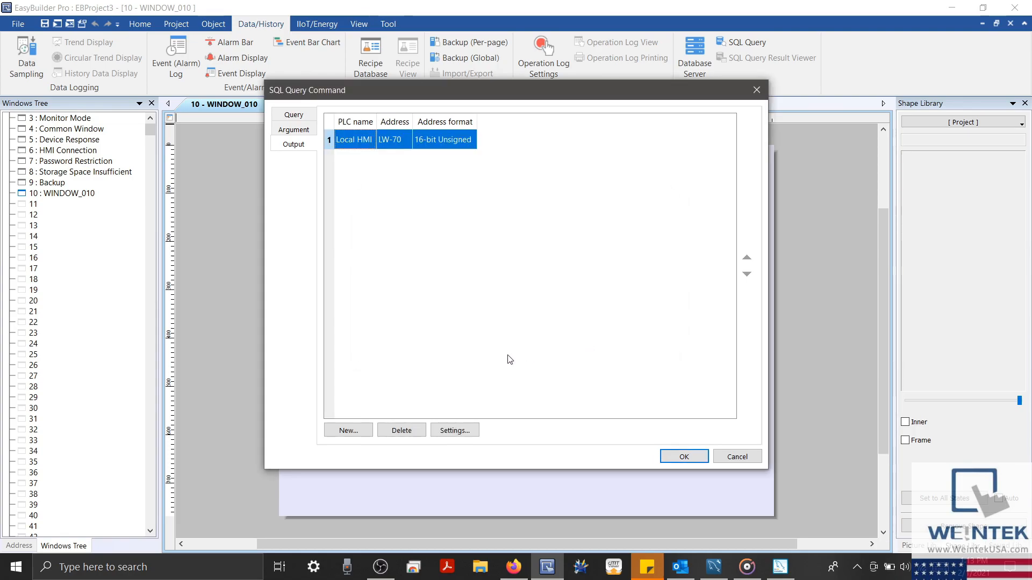
Add output LW-71 in the same 16-bit Unsigned format
click(347, 430)
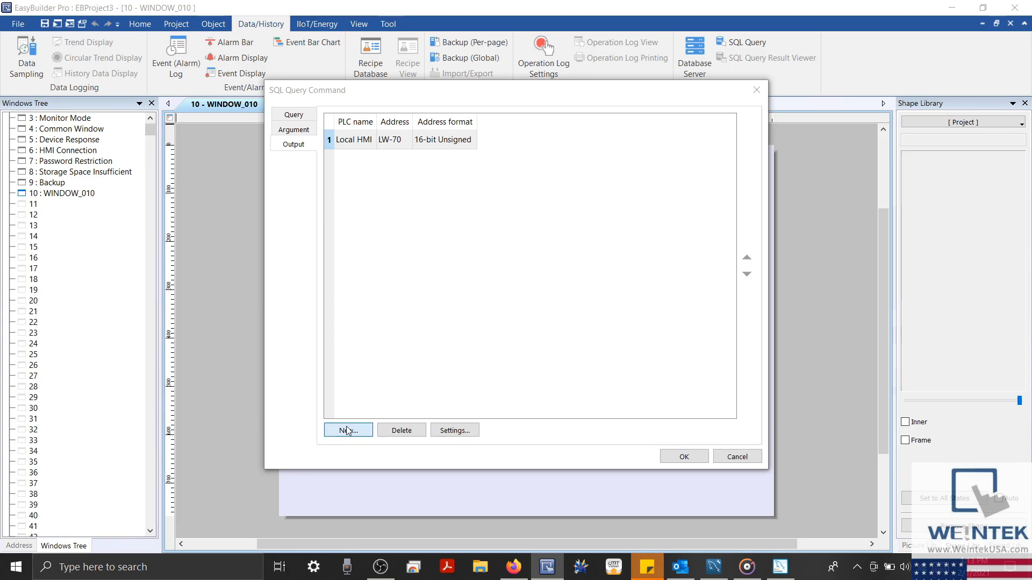
drag(532, 278, 442, 275)
text(71)
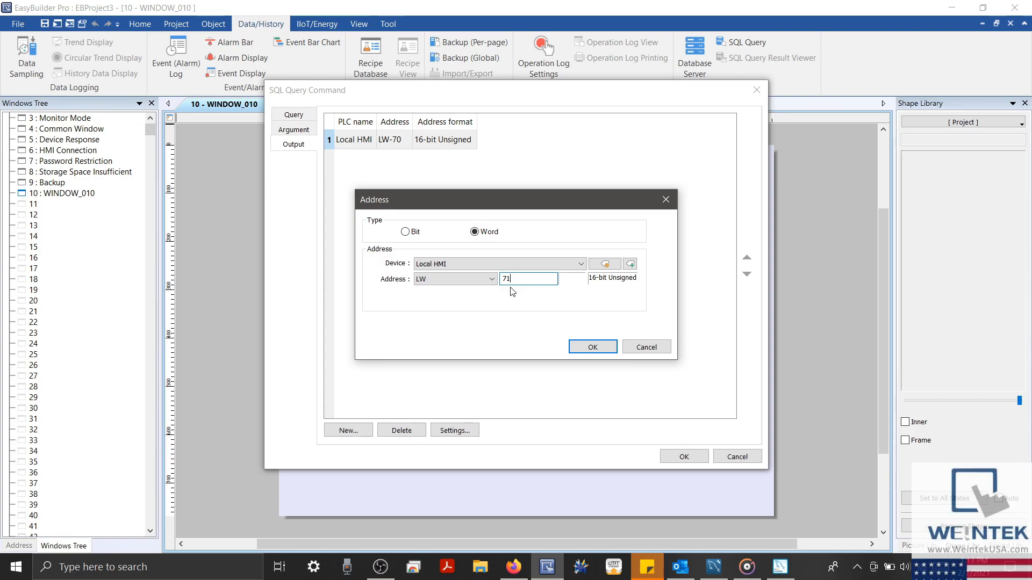
click(591, 347)
Add output LW-72 as a 5-word String
click(348, 430)
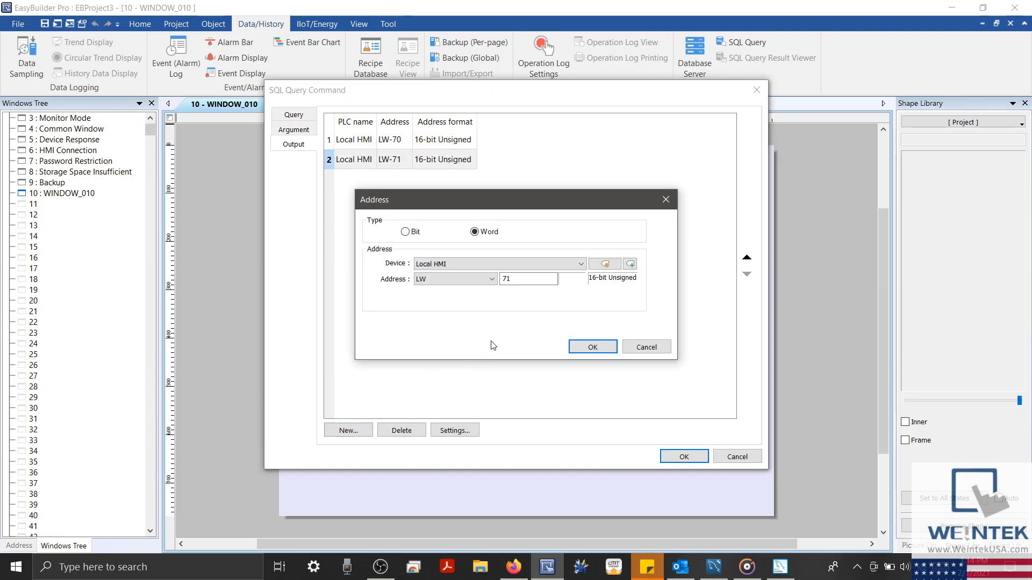
click(502, 280)
key(BackSpace)
text(2)
click(603, 264)
click(485, 299)
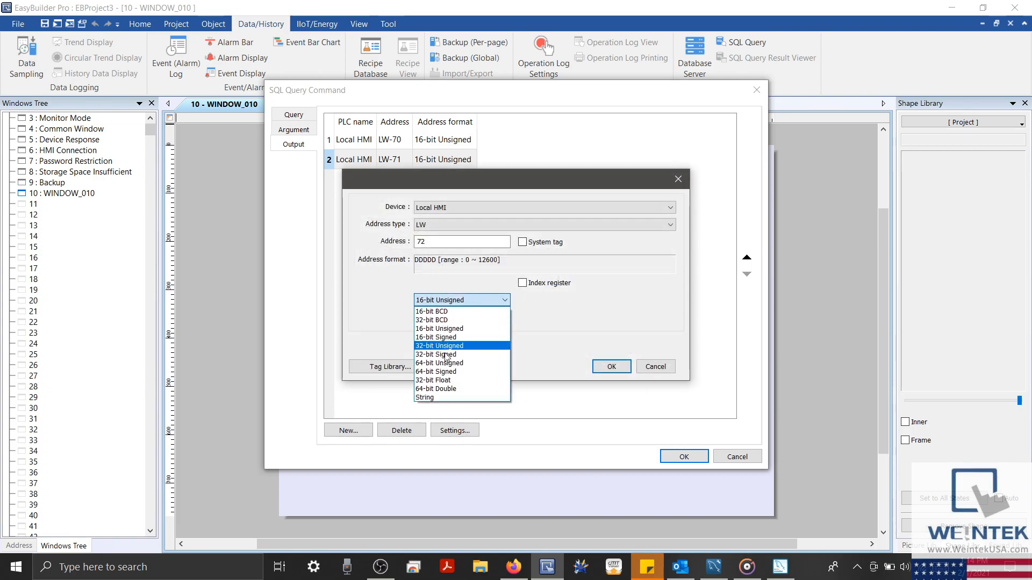
click(444, 397)
double_click(430, 319)
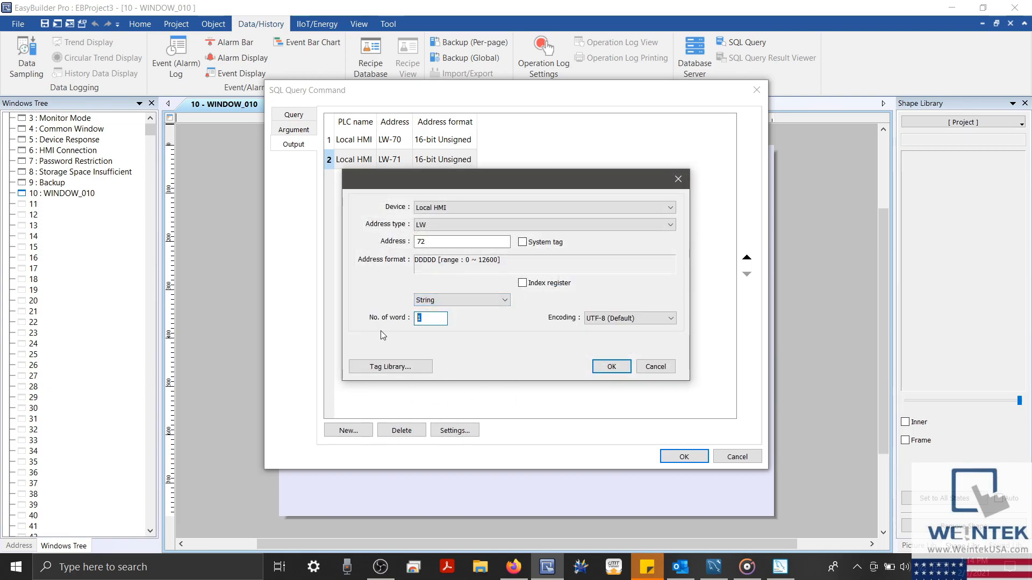
text(5)
key(Return)
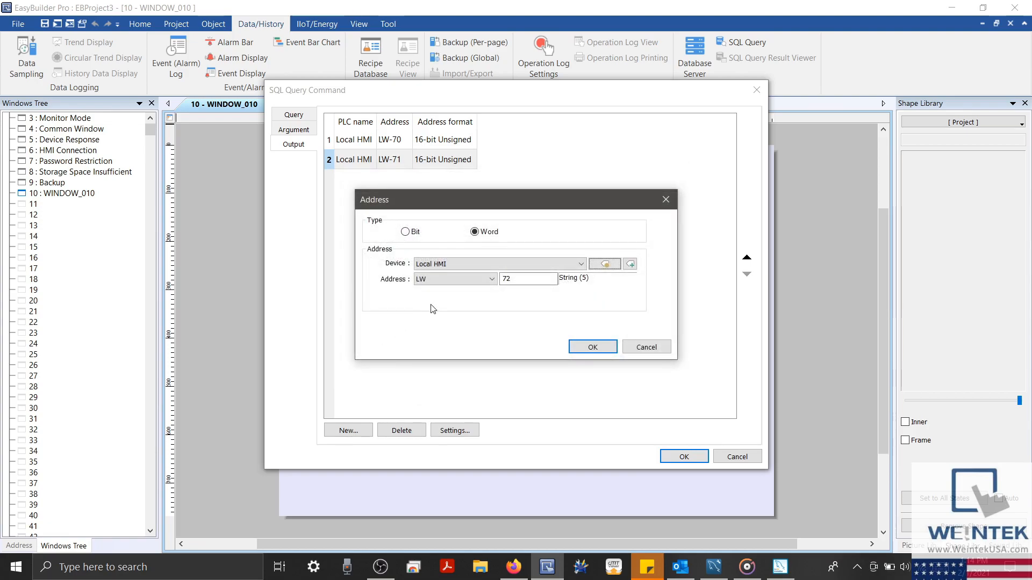
click(592, 347)
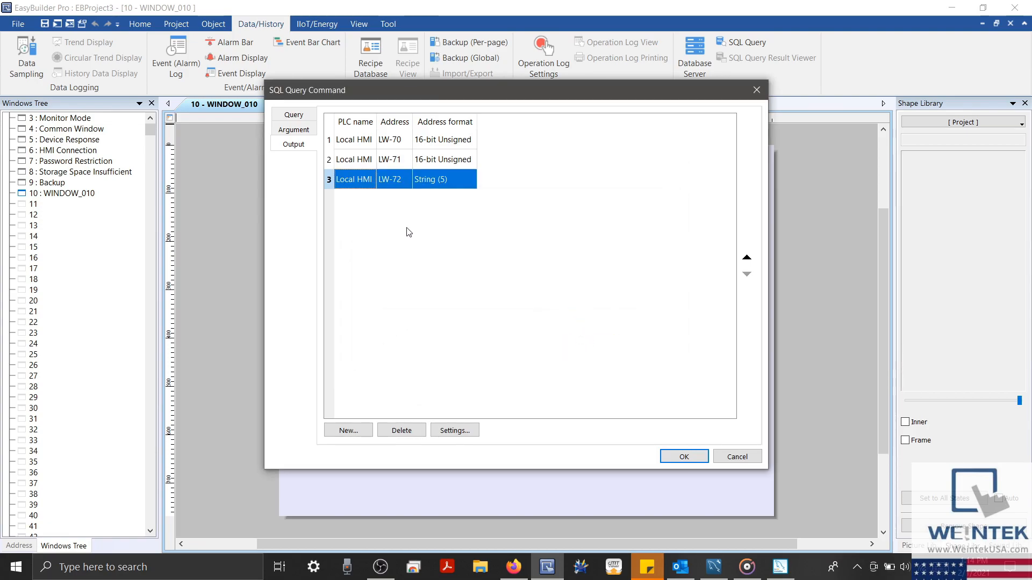
click(296, 114)
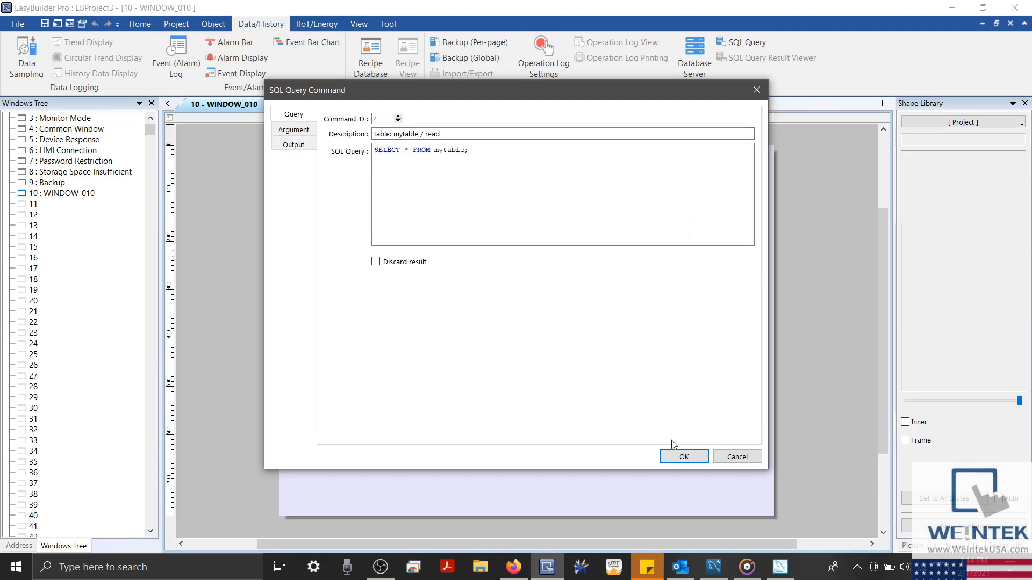
Save the read command, accept the SQL Query settings and exit the query manager
click(678, 454)
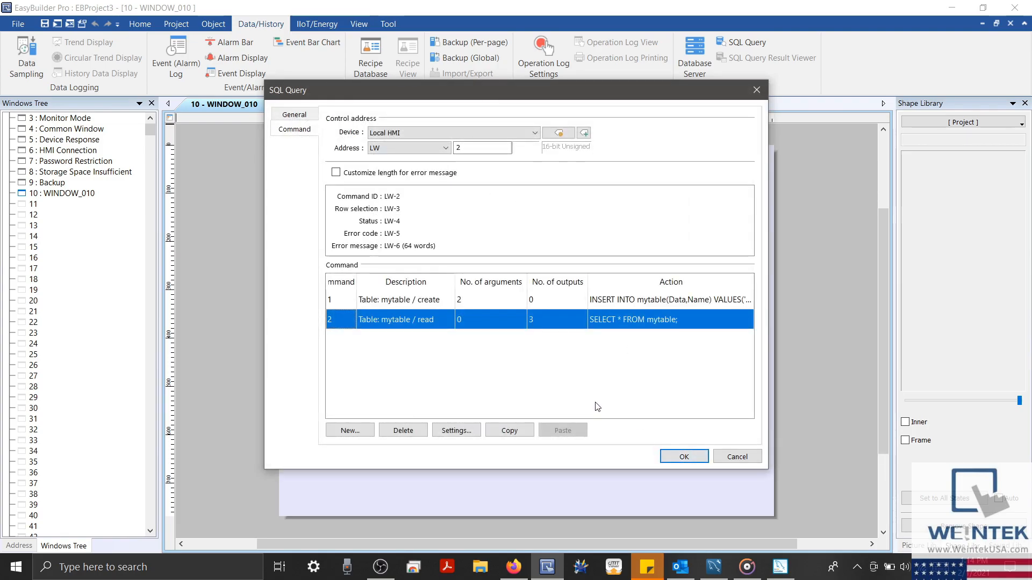
click(672, 457)
click(687, 407)
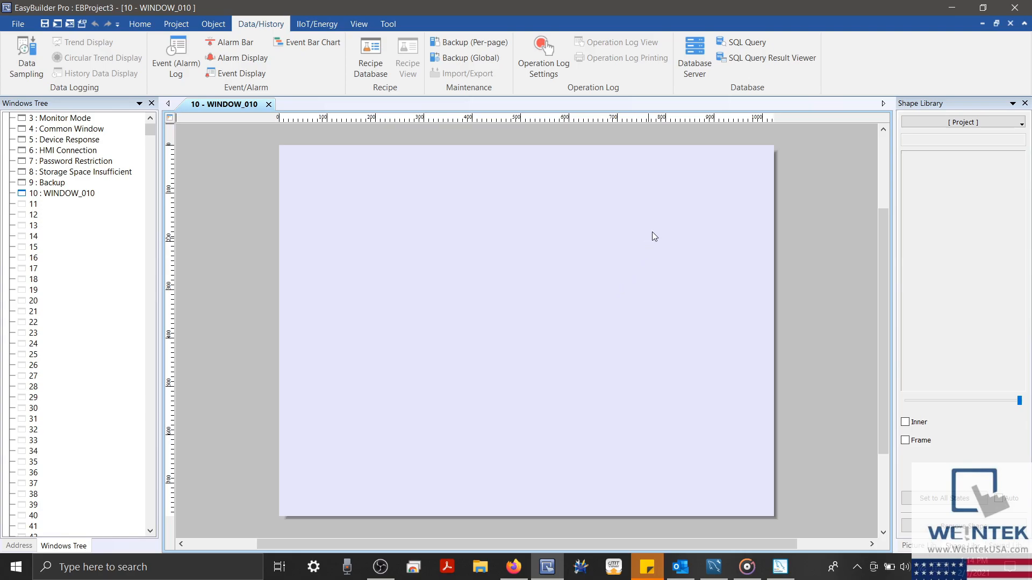
Add an SQL Query Result Viewer bound to 1: My Query, stretched into a wide table
click(752, 62)
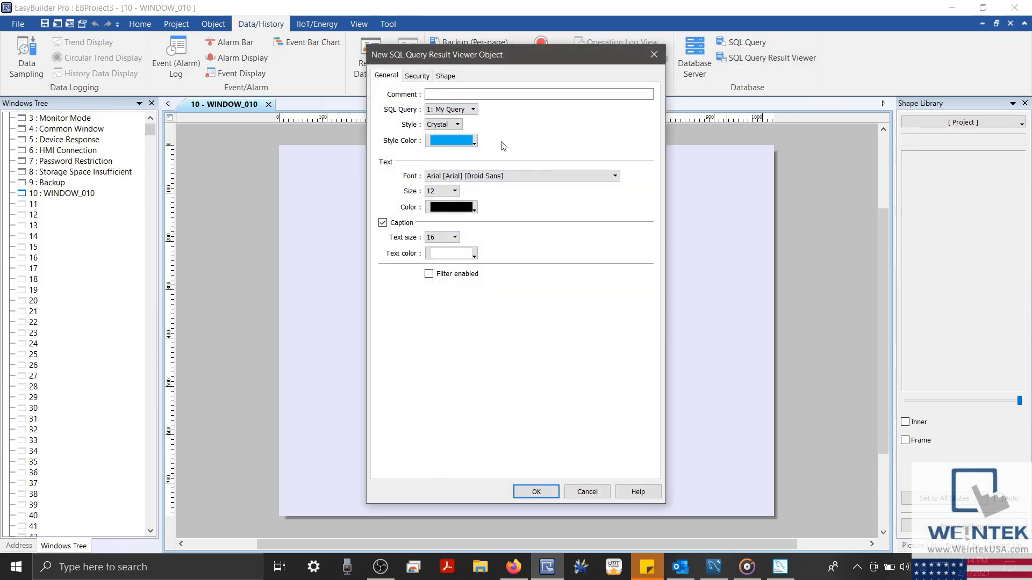
click(470, 110)
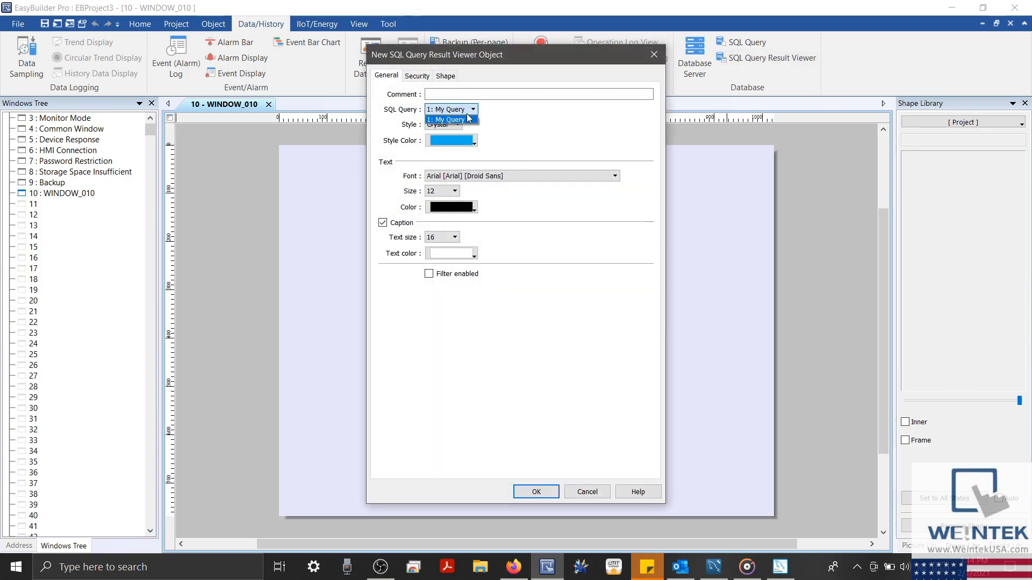
click(470, 119)
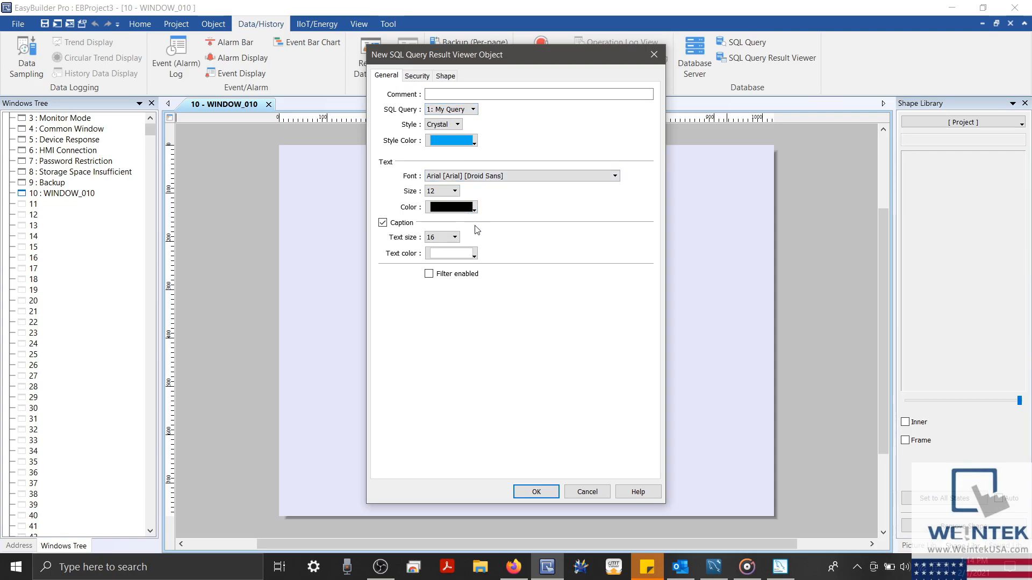
click(446, 275)
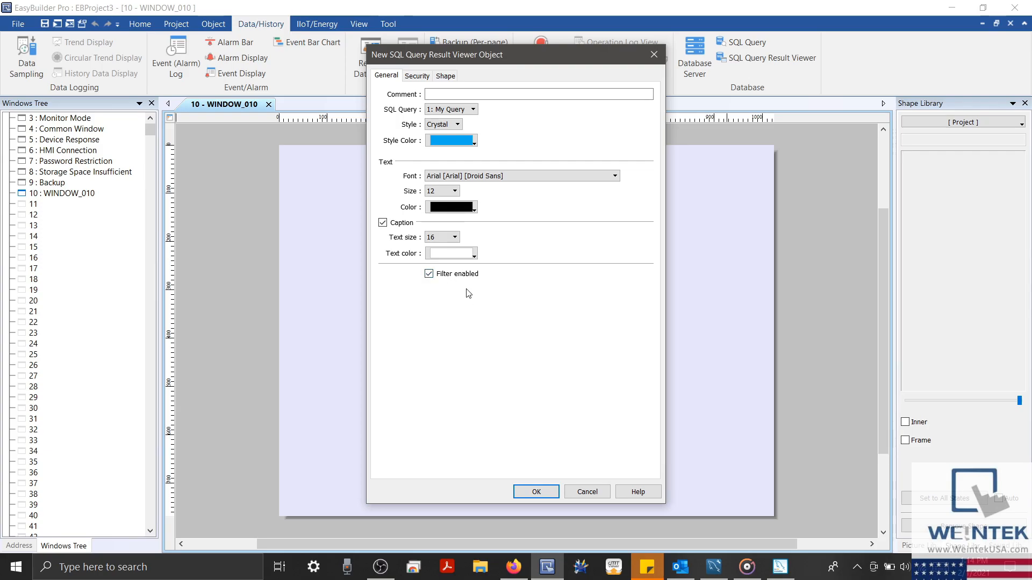
click(429, 274)
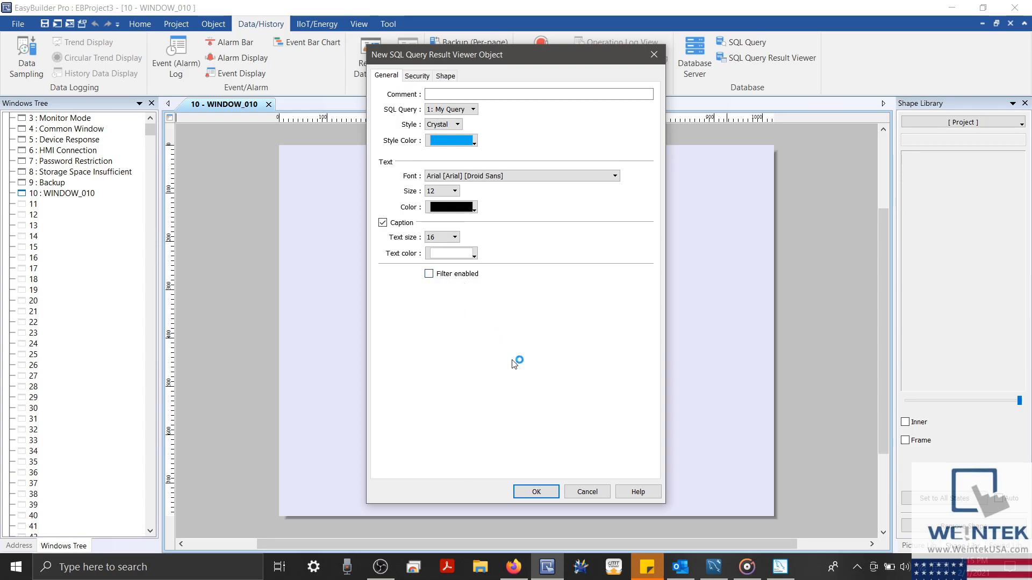
click(540, 492)
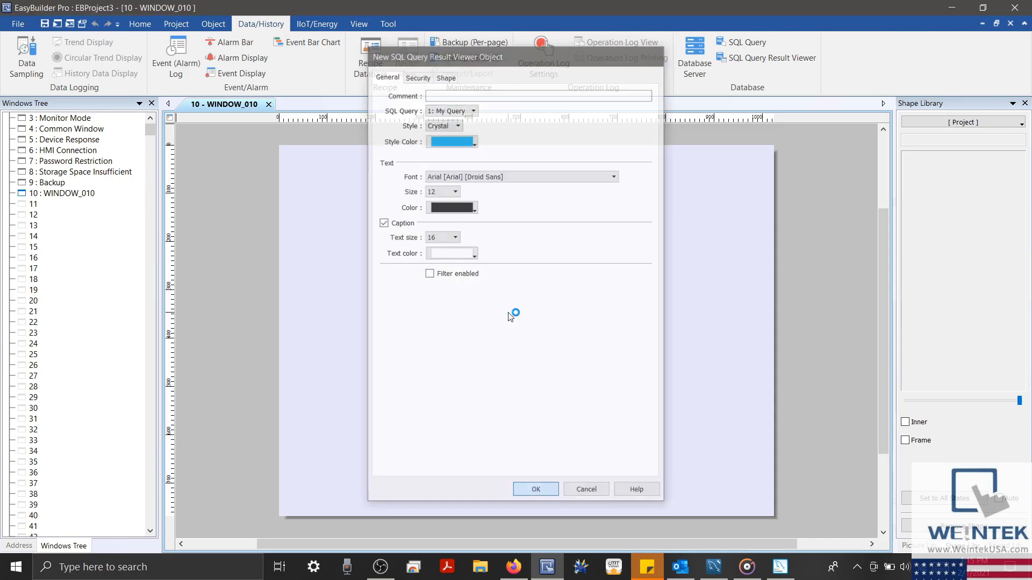
click(339, 189)
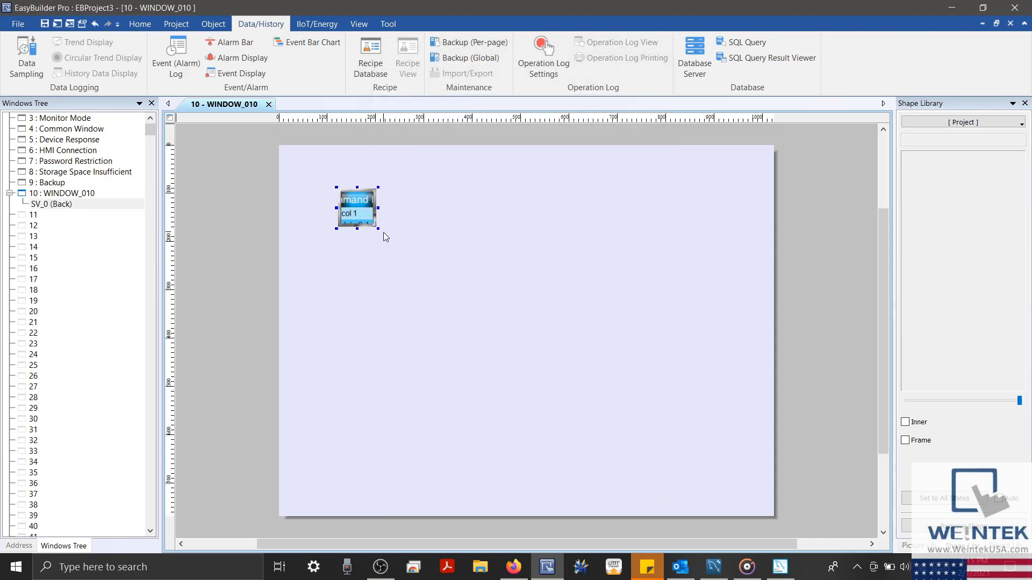
drag(378, 228, 732, 332)
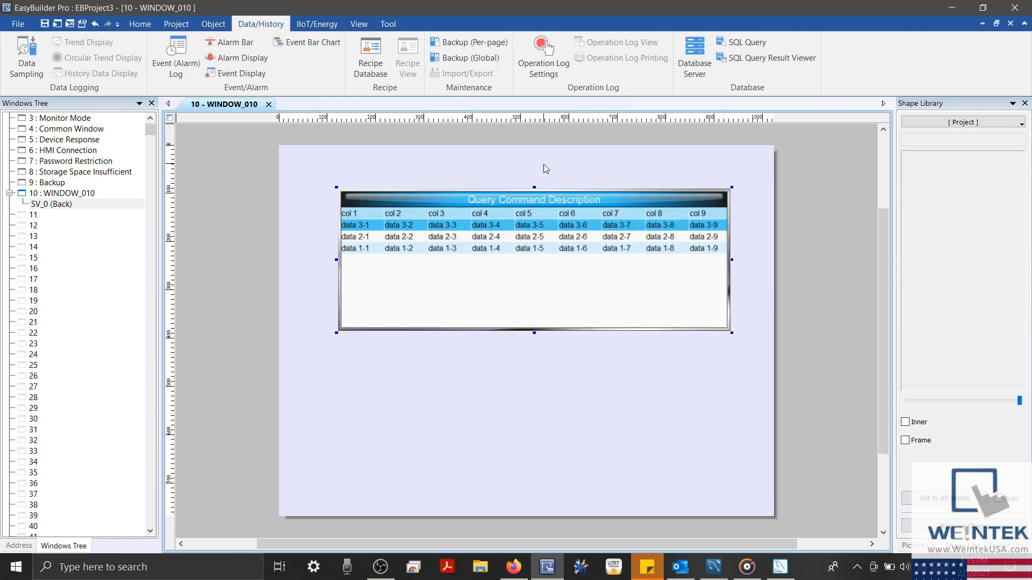
click(140, 24)
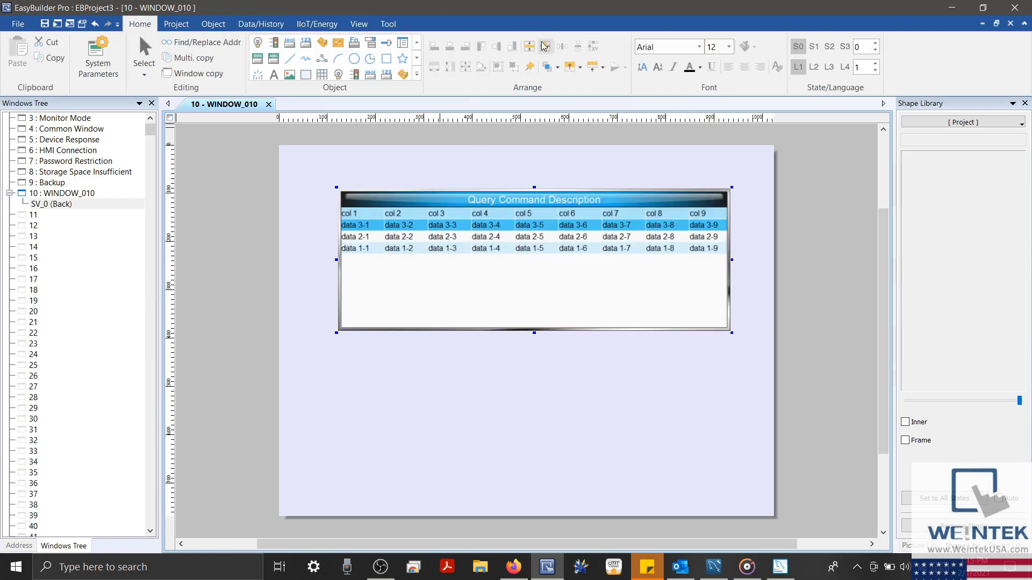
Centre the query table horizontally and nudge it upward
click(544, 46)
key(Up)
key(Up)
key(Up)
key(Up)
key(Up)
key(Up)
key(Up)
key(Up)
key(Up)
key(Up)
key(Up)
key(Up)
key(Up)
key(Up)
key(Up)
key(Up)
key(Up)
key(Up)
key(Up)
key(Up)
click(536, 362)
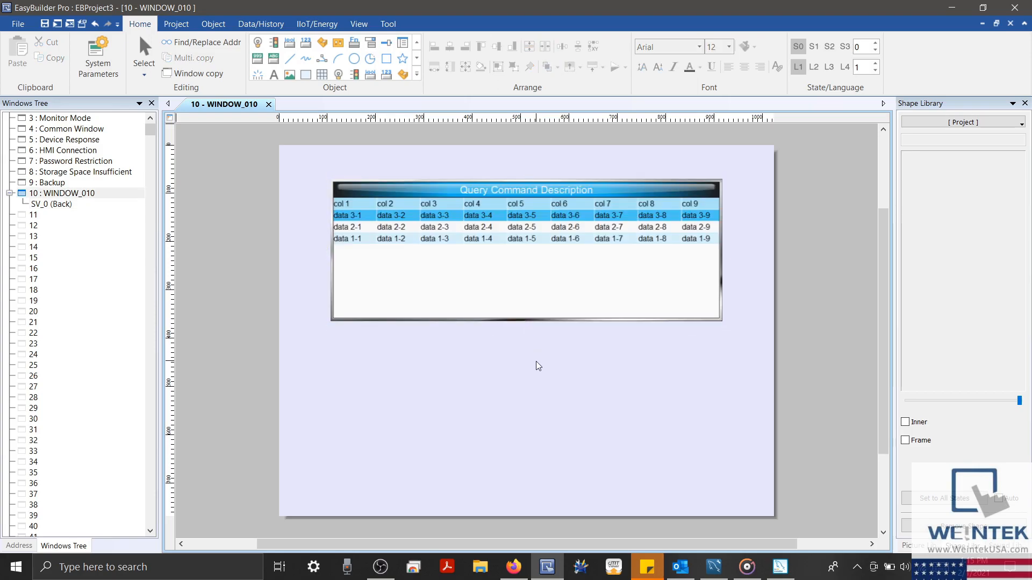
Add a numeric field at LW-70 below the table
click(223, 25)
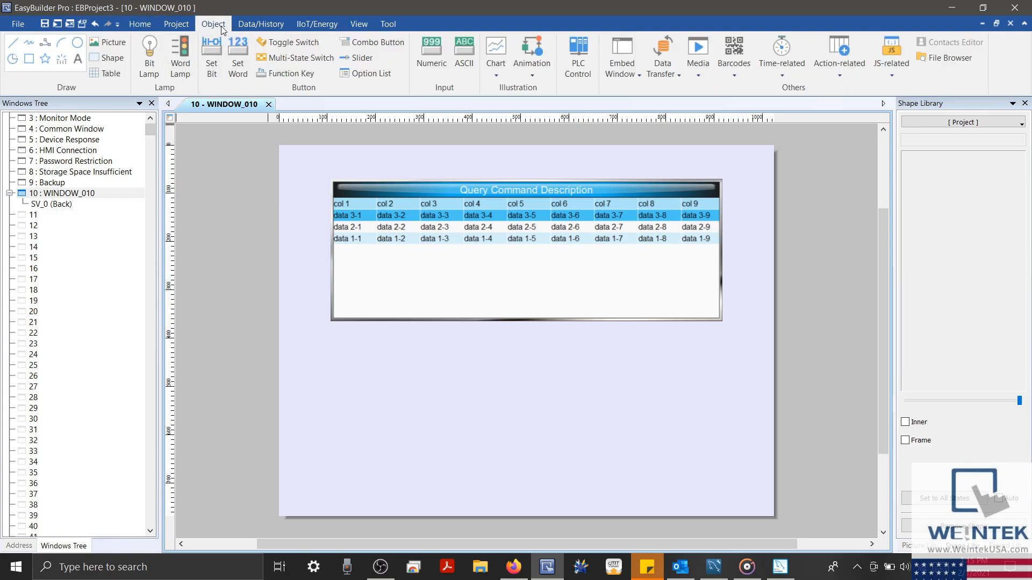
click(430, 63)
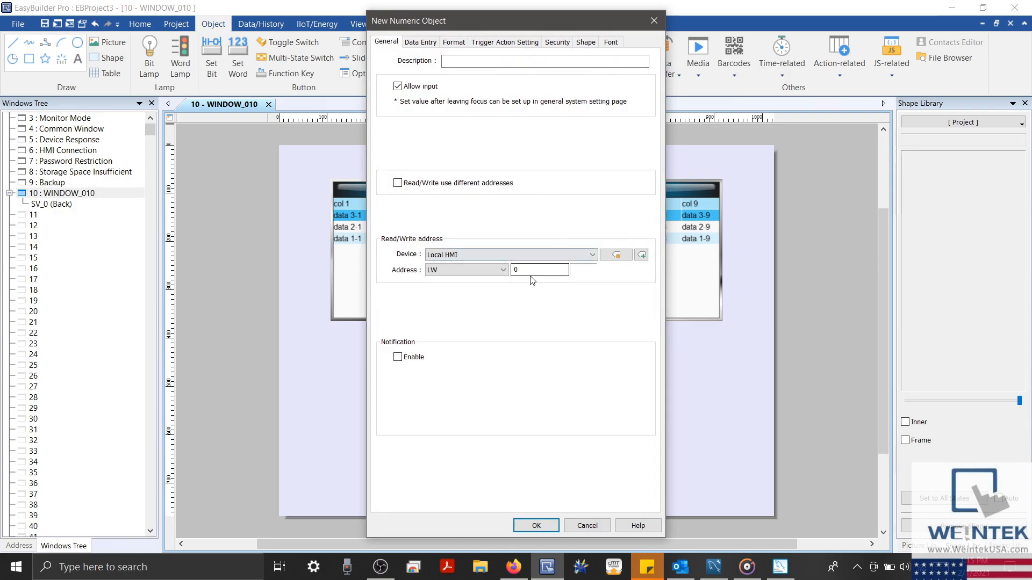
double_click(516, 270)
text(70)
key(Return)
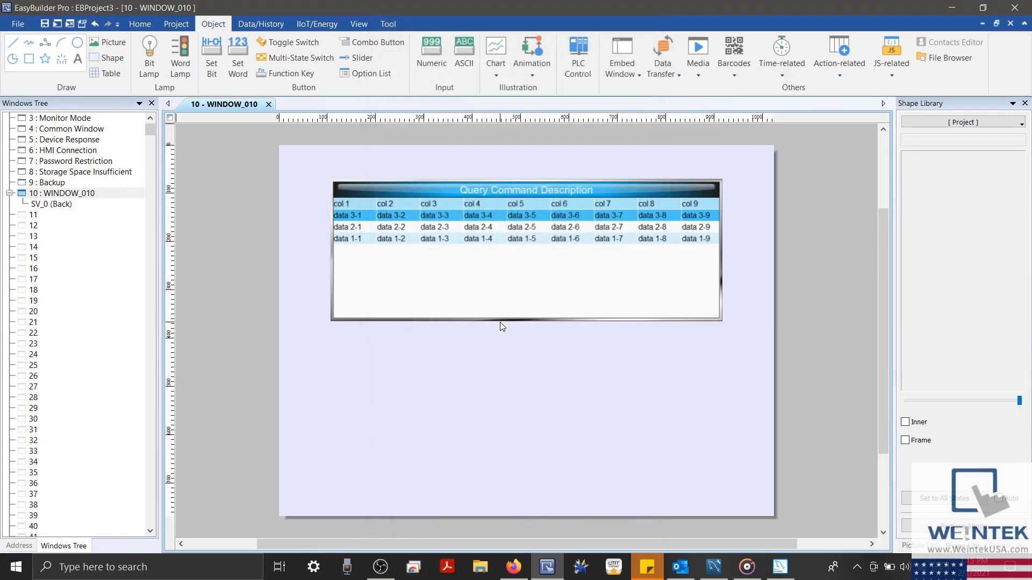
click(354, 336)
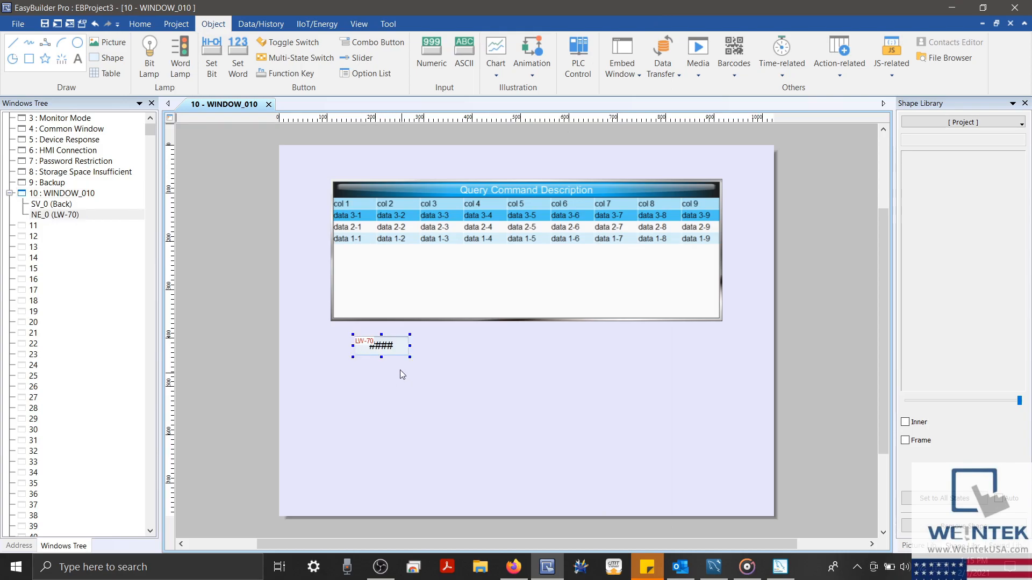
drag(394, 352, 471, 356)
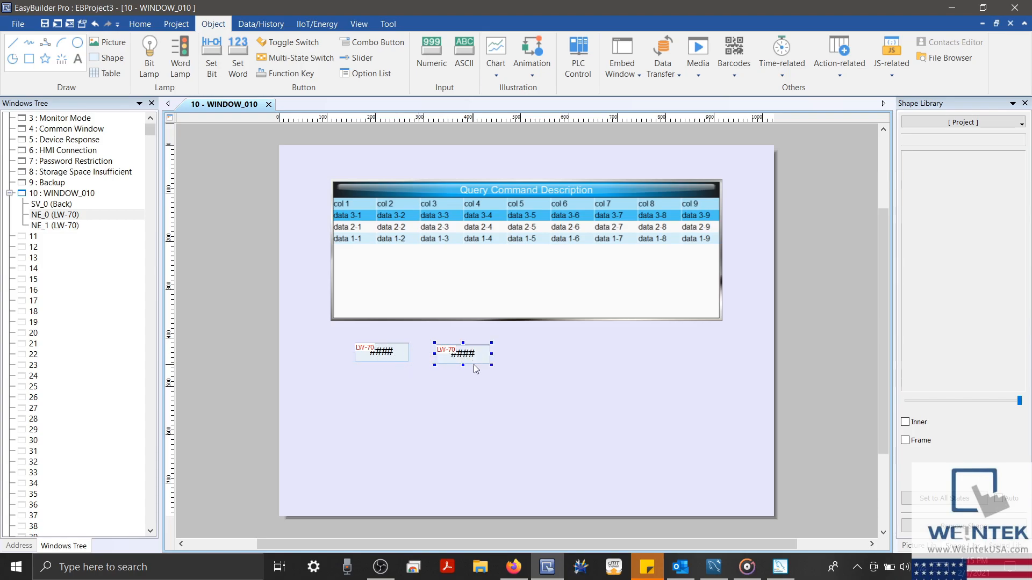
Change the copied numeric field's address to LW-71 and line it up
double_click(472, 354)
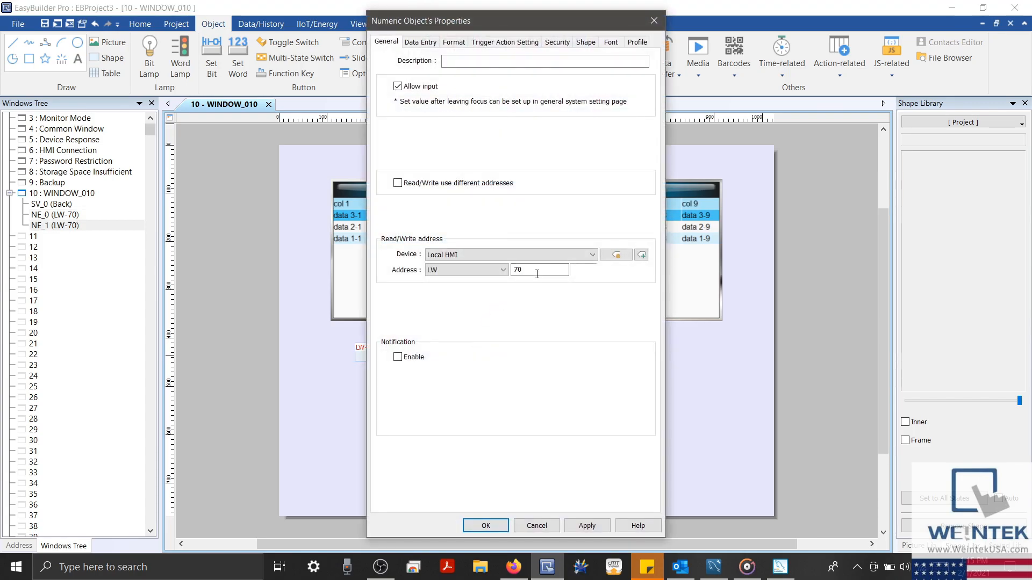
text(71)
key(Return)
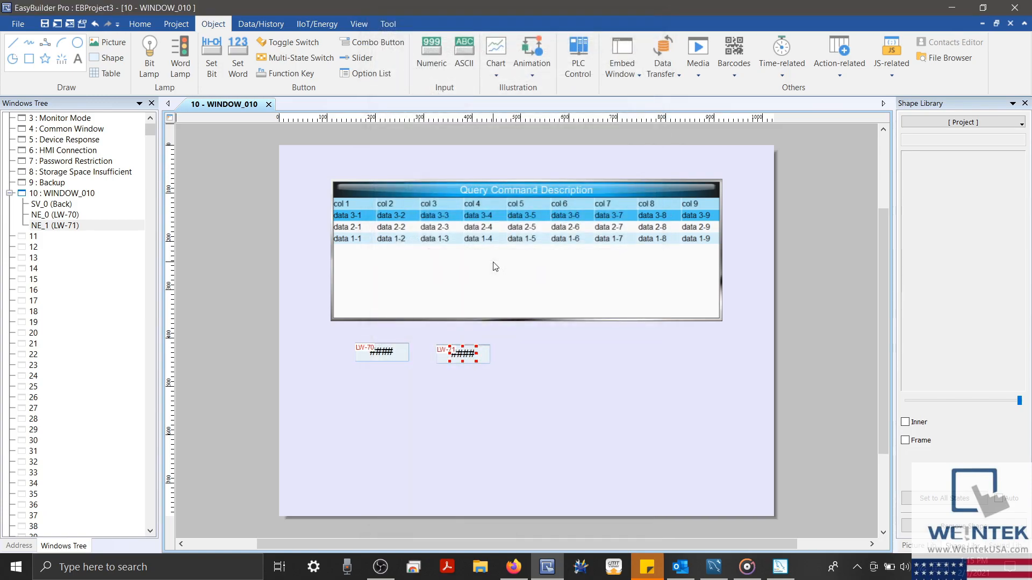
click(529, 354)
drag(469, 359, 468, 354)
click(526, 373)
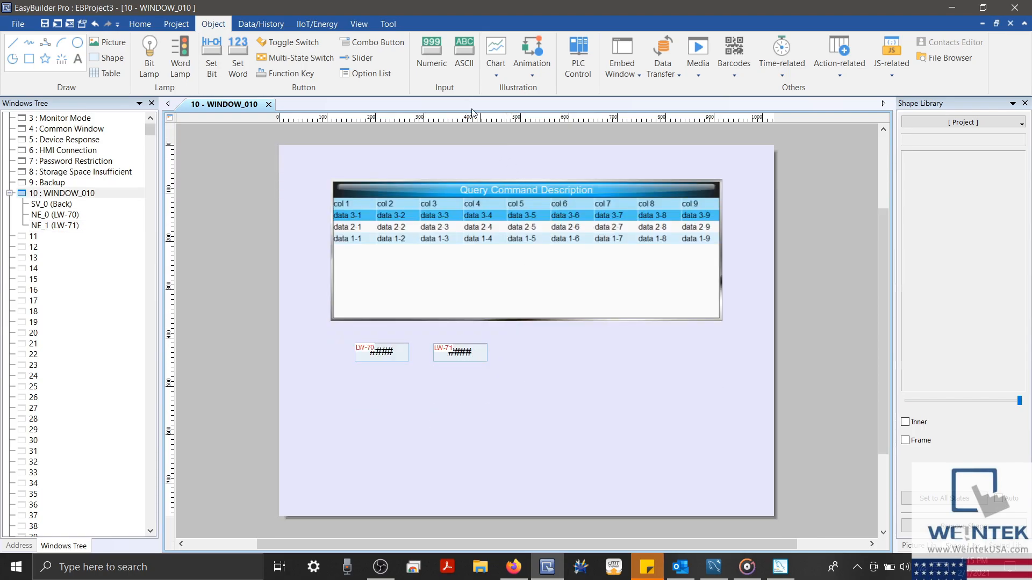
Place an ASCII field at LW-72, 5 words long, beside the numeric fields
click(459, 58)
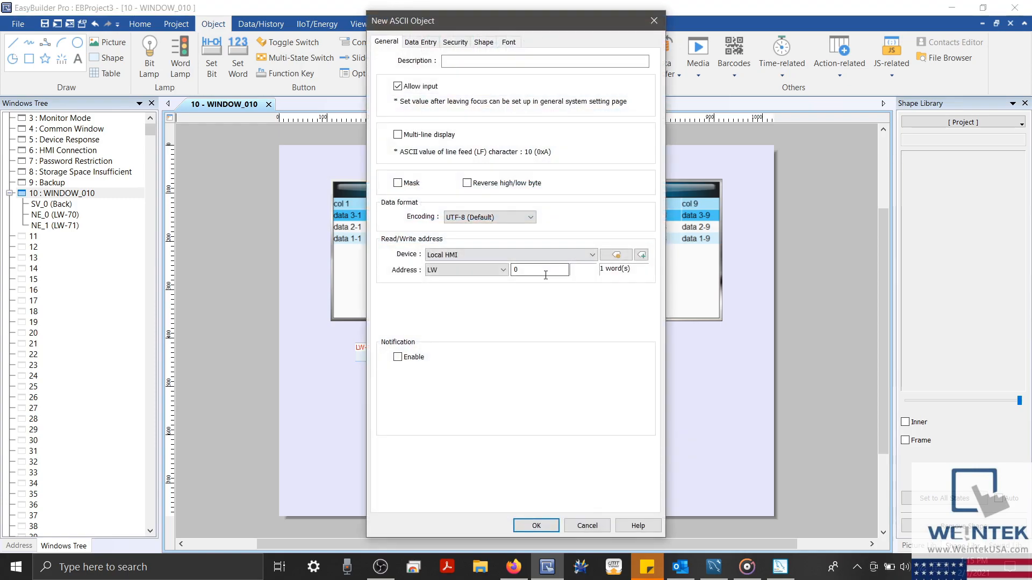
text(72)
click(616, 255)
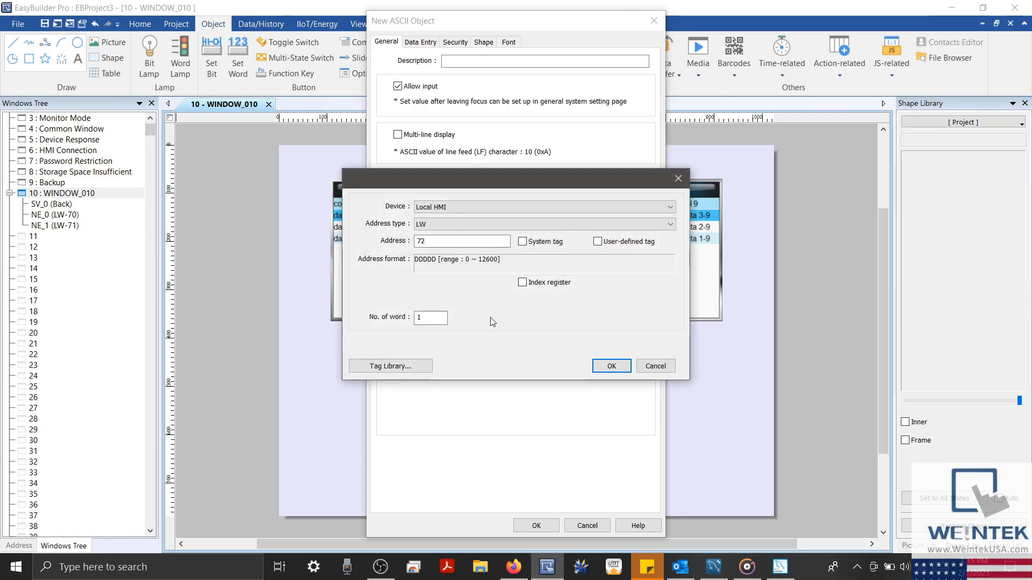
text(72)
key(Return)
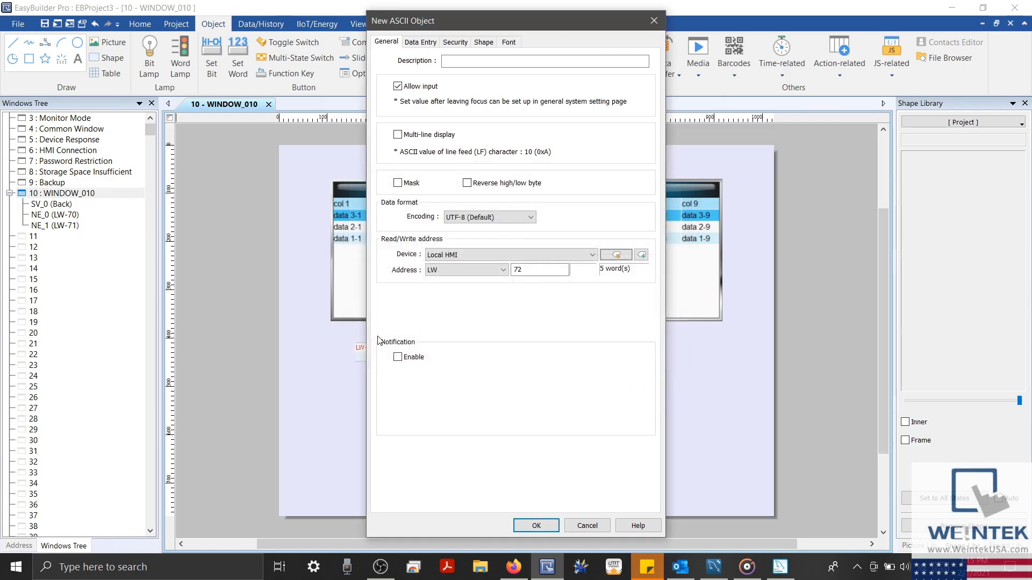
click(535, 525)
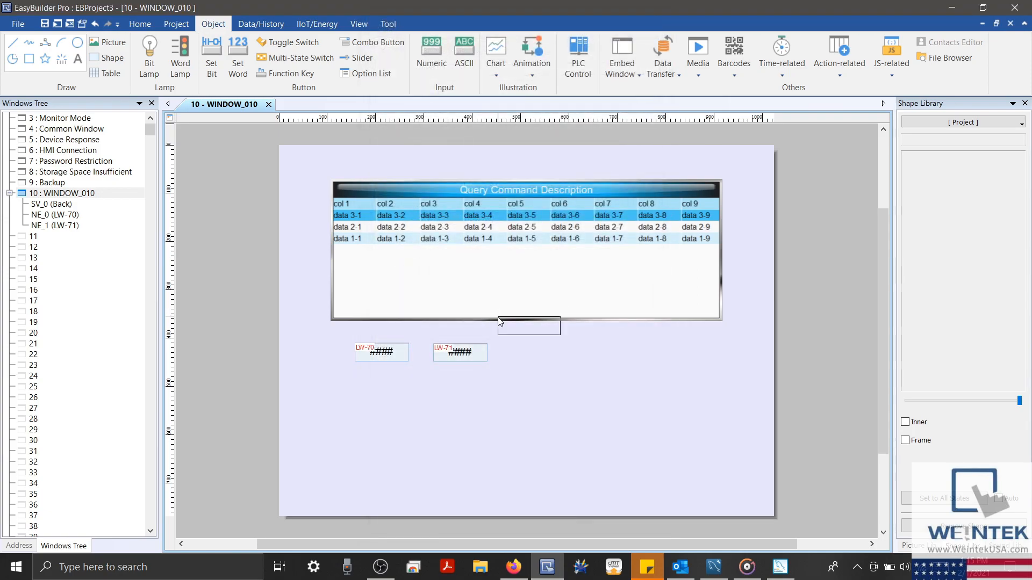
click(504, 343)
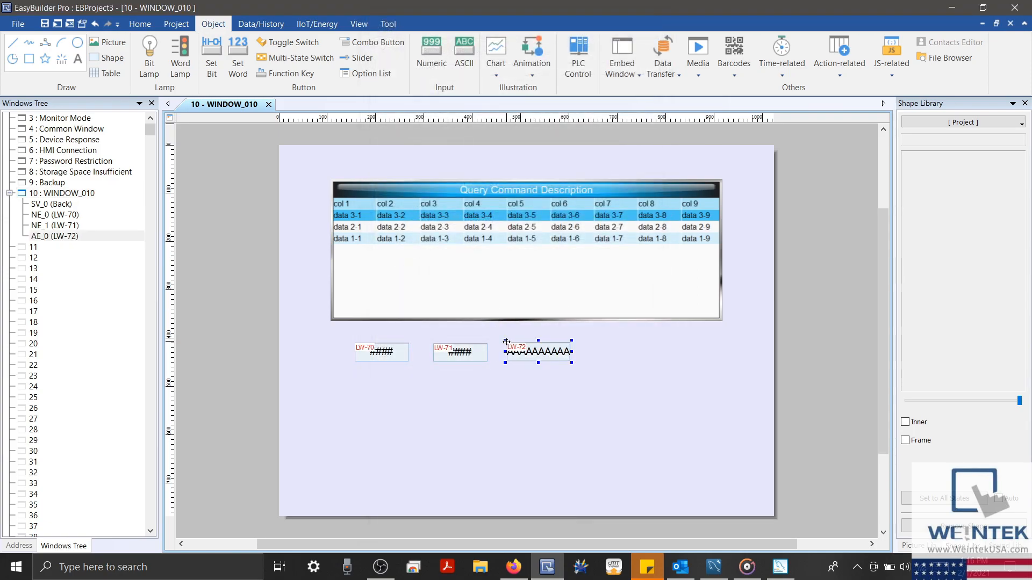
Create a Set Word object writing constant 1 to LW-2
click(242, 76)
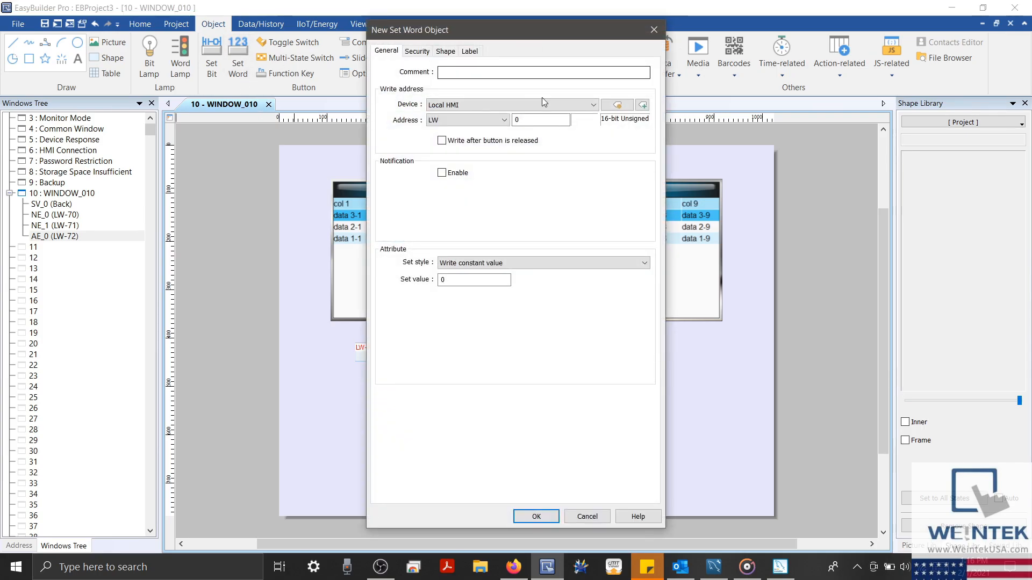
drag(537, 120, 424, 94)
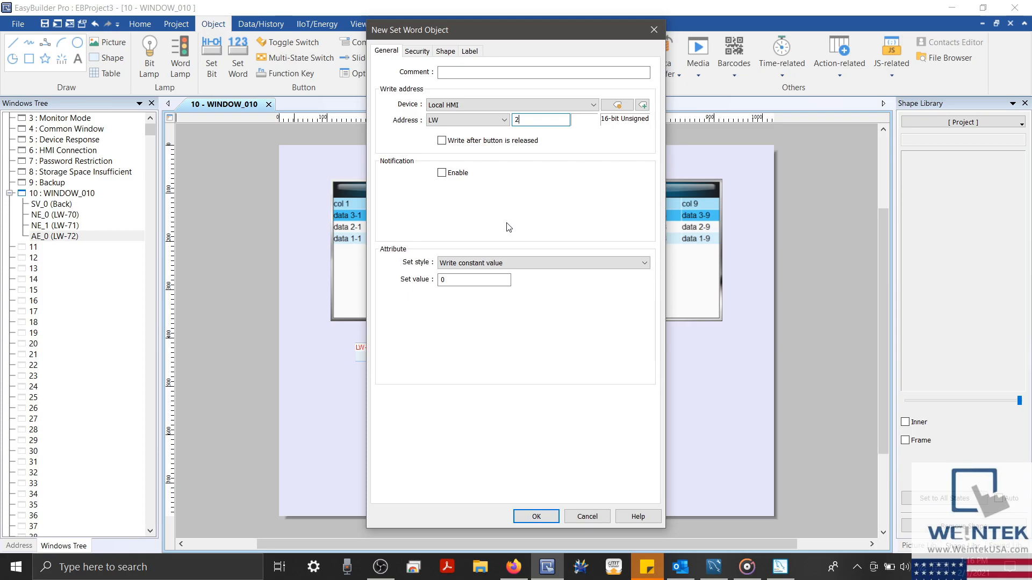
double_click(485, 273)
text(1)
Label the button 'Create' for every state and confirm it
click(475, 52)
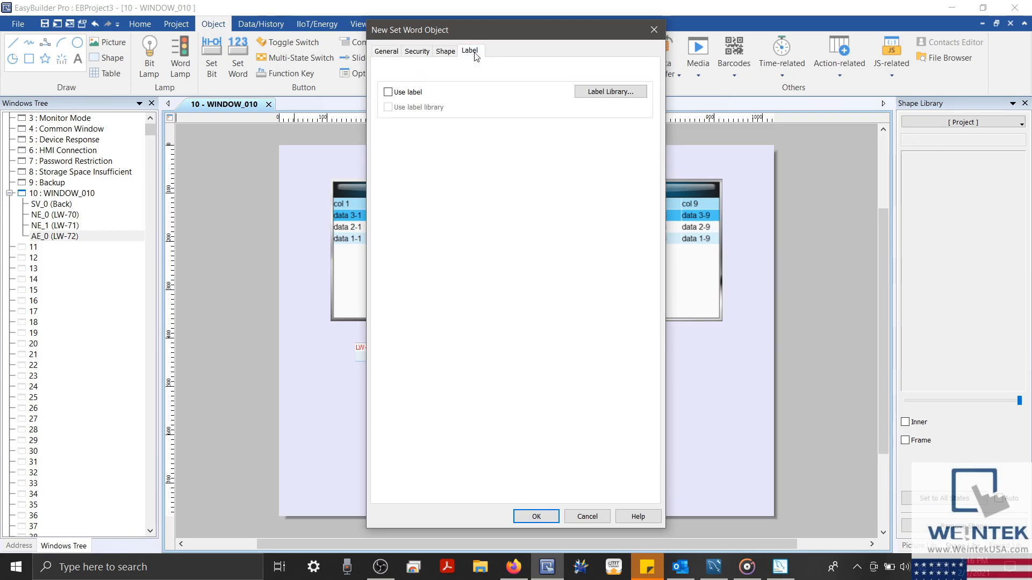
click(408, 92)
click(471, 398)
text(Create)
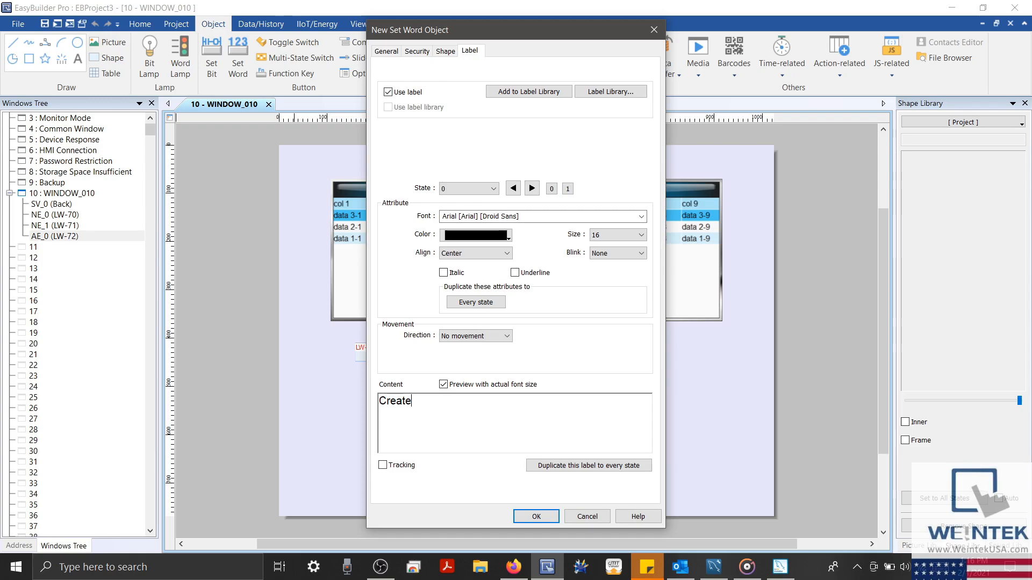
click(462, 308)
click(565, 468)
click(536, 516)
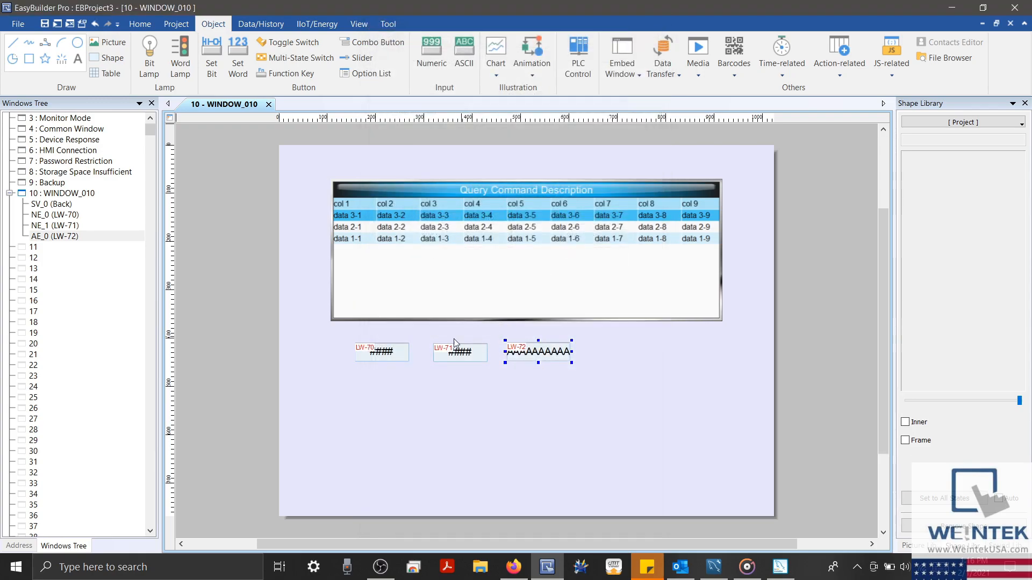
Place the Create button and a copy relabelled 'Read' that writes 2 to LW-2
click(353, 408)
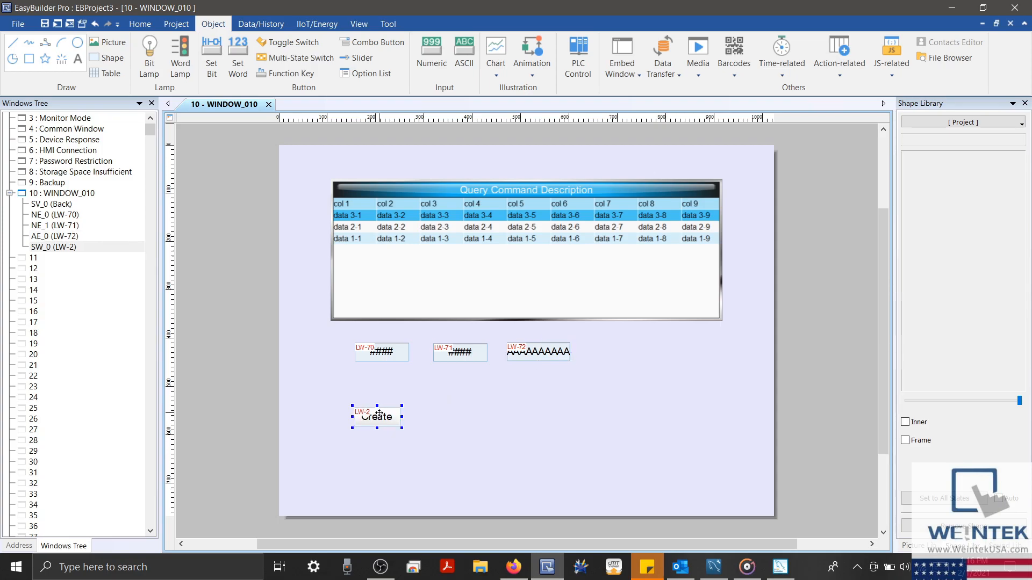
click(439, 414)
double_click(441, 413)
click(459, 275)
key(BackSpace)
text(2)
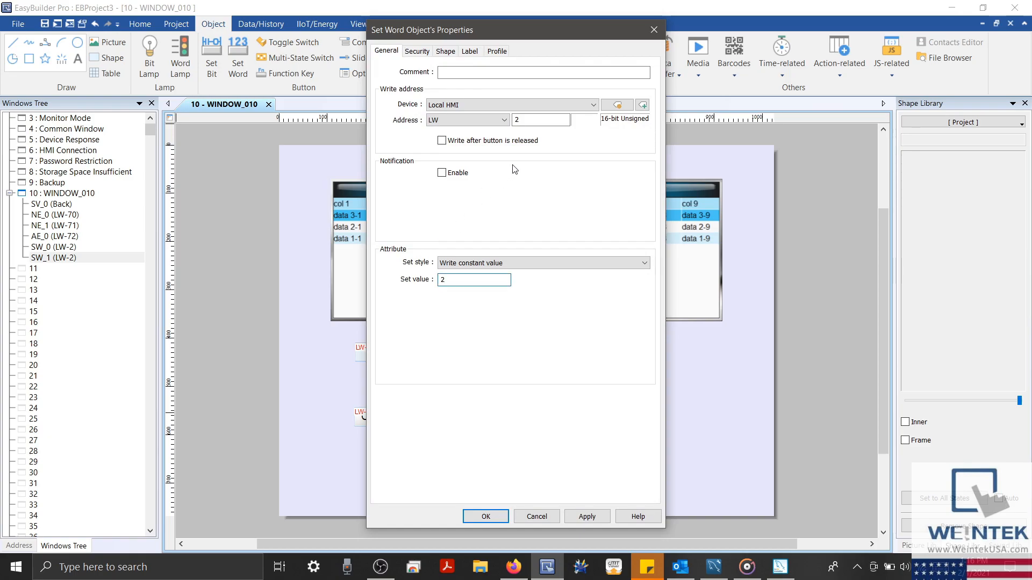
click(470, 51)
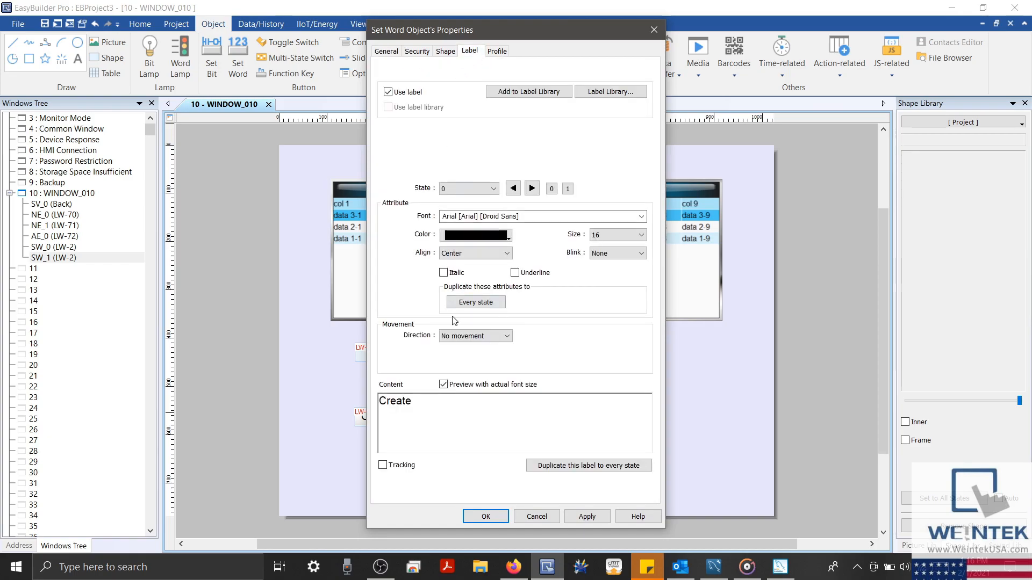
double_click(442, 413)
text(Read)
click(495, 516)
click(489, 403)
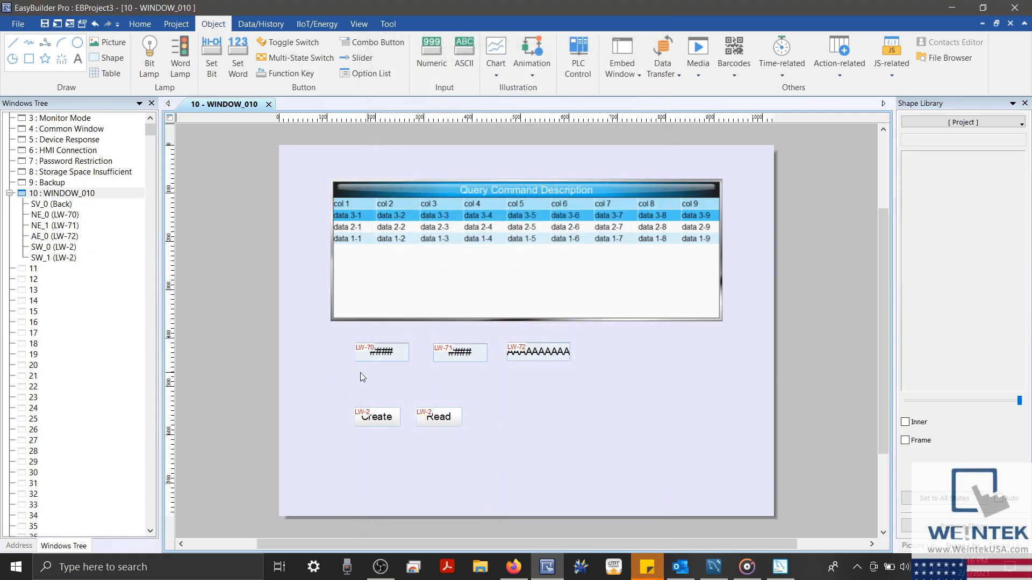
click(178, 24)
Save and launch the offline simulation, read mytable showing 1 Weintek and 2 Hello, then return
click(222, 78)
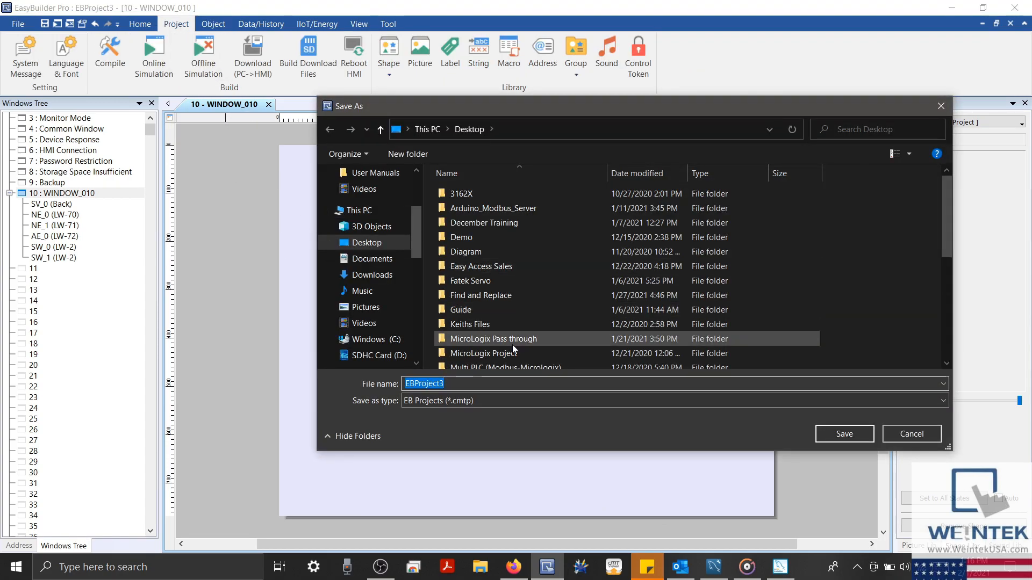
click(842, 433)
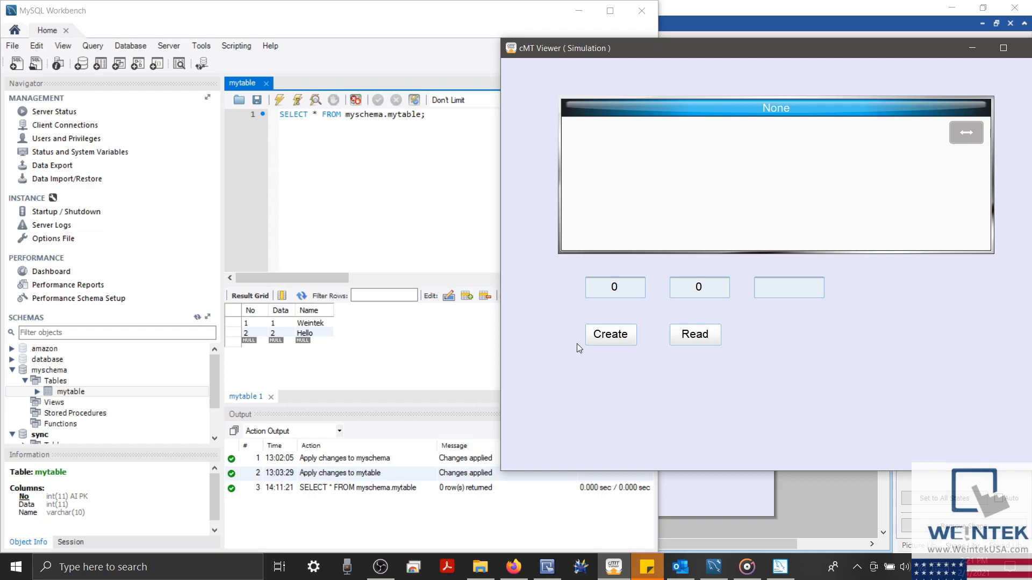
click(706, 344)
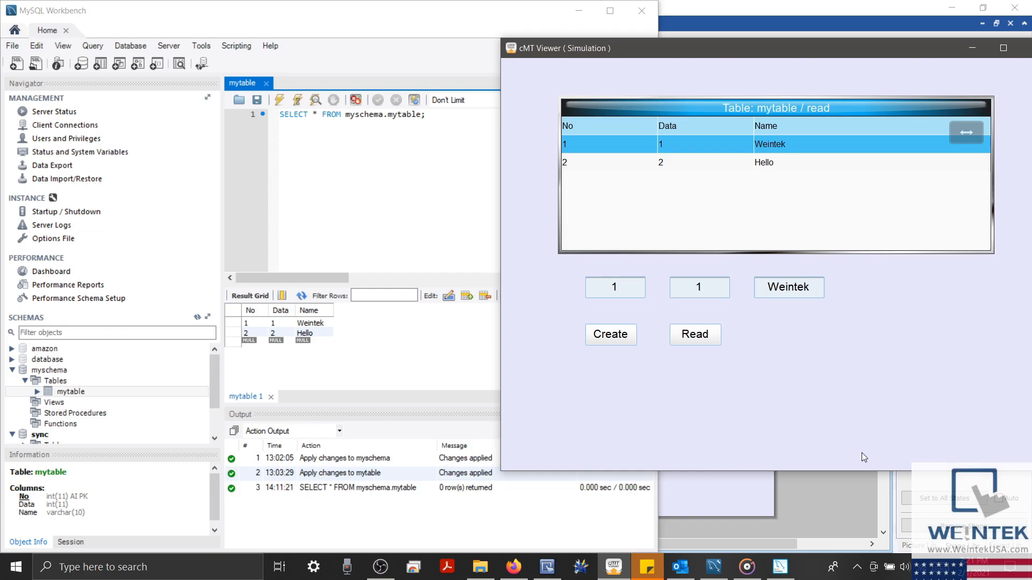
click(715, 514)
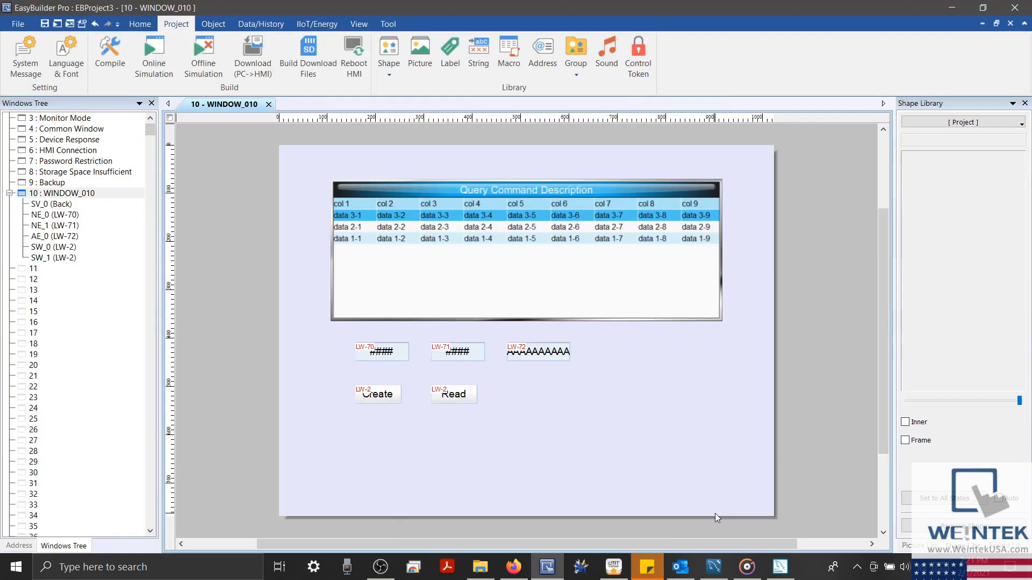
Open the query table's properties, toggle its Caption off and back on, then cancel the dialog
double_click(618, 260)
click(395, 225)
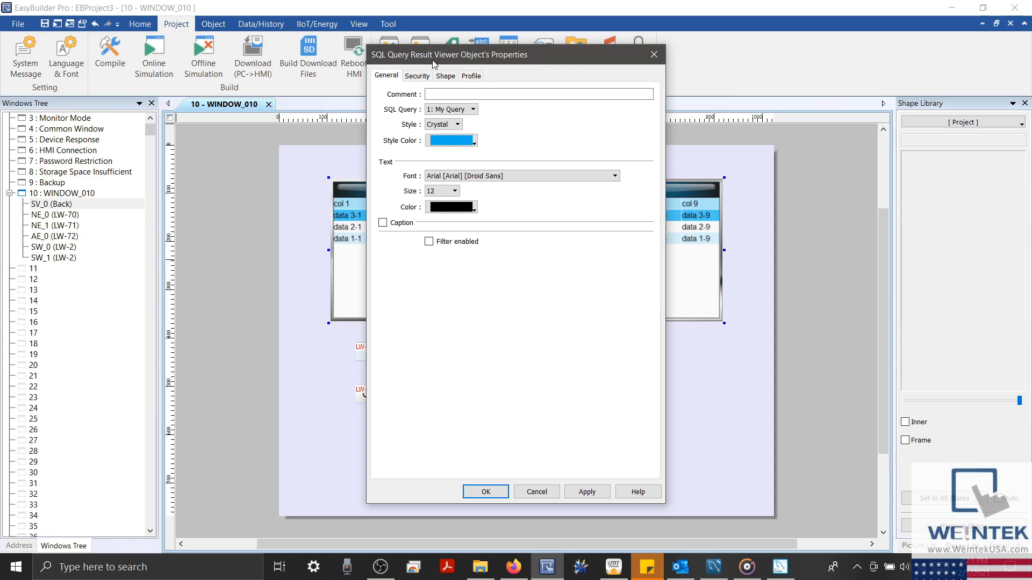
click(383, 224)
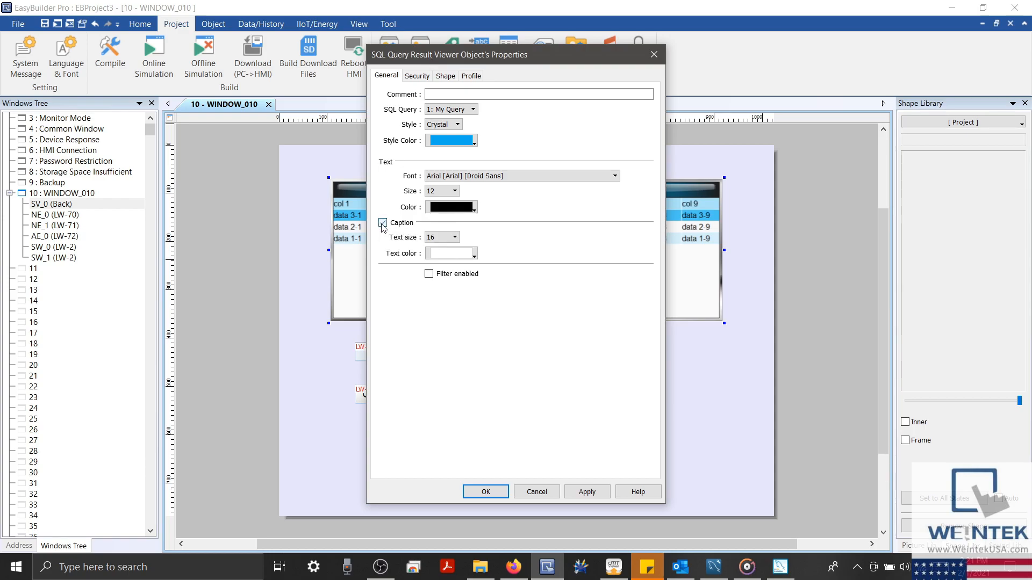
click(537, 492)
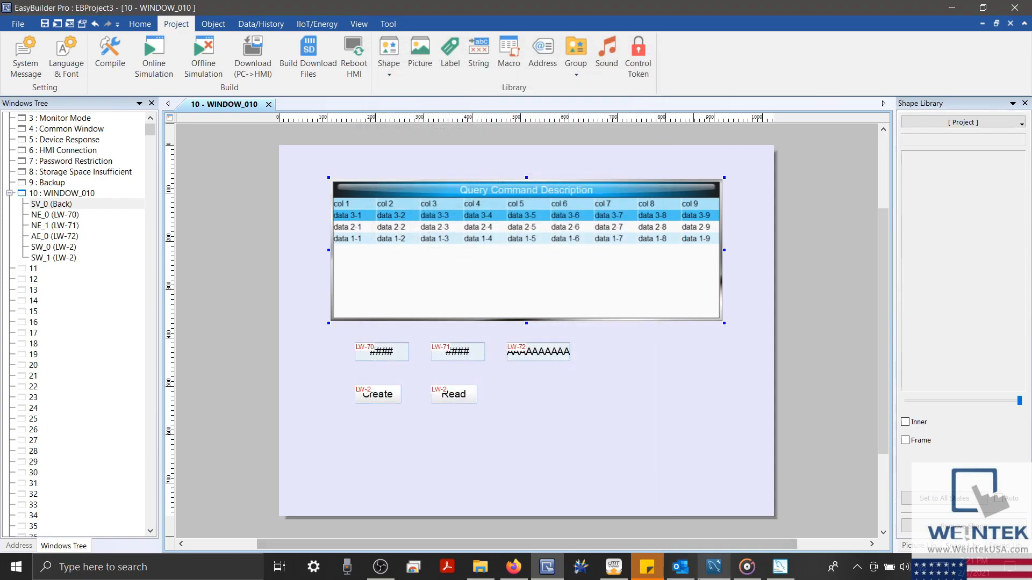
click(713, 567)
In the simulation, select a record and enter Data 5 and Name Test
click(613, 567)
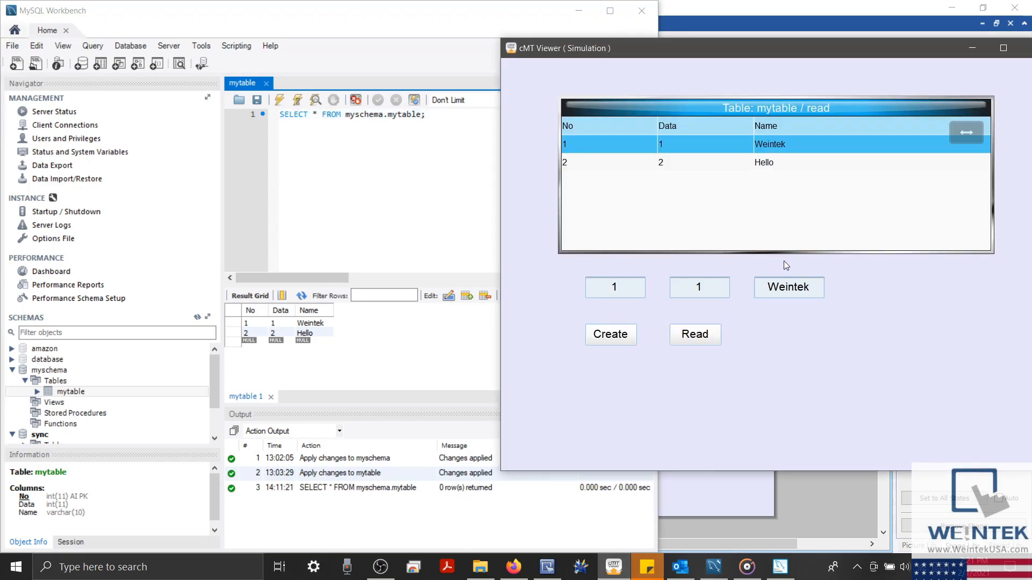
click(767, 164)
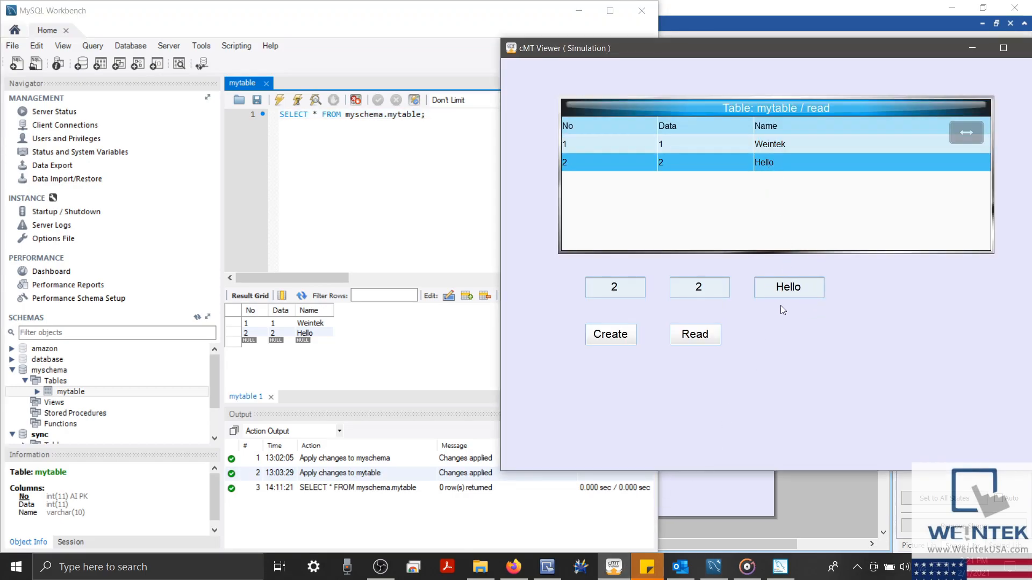
click(777, 142)
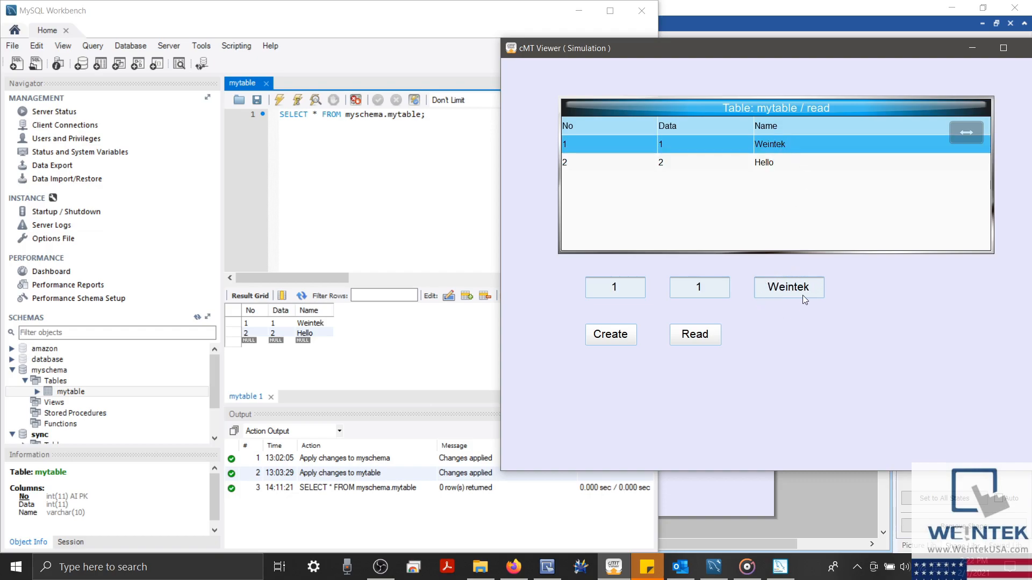
click(710, 289)
text(5)
click(793, 287)
text(Test)
Confirm the new Test row in Workbench and the simulator's table, then close the simulation
click(301, 298)
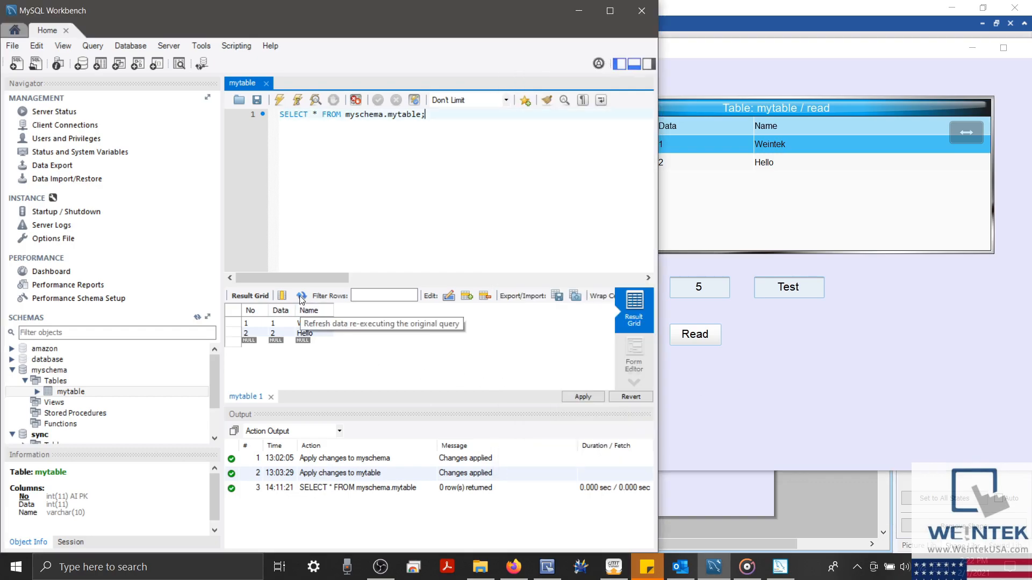
click(303, 300)
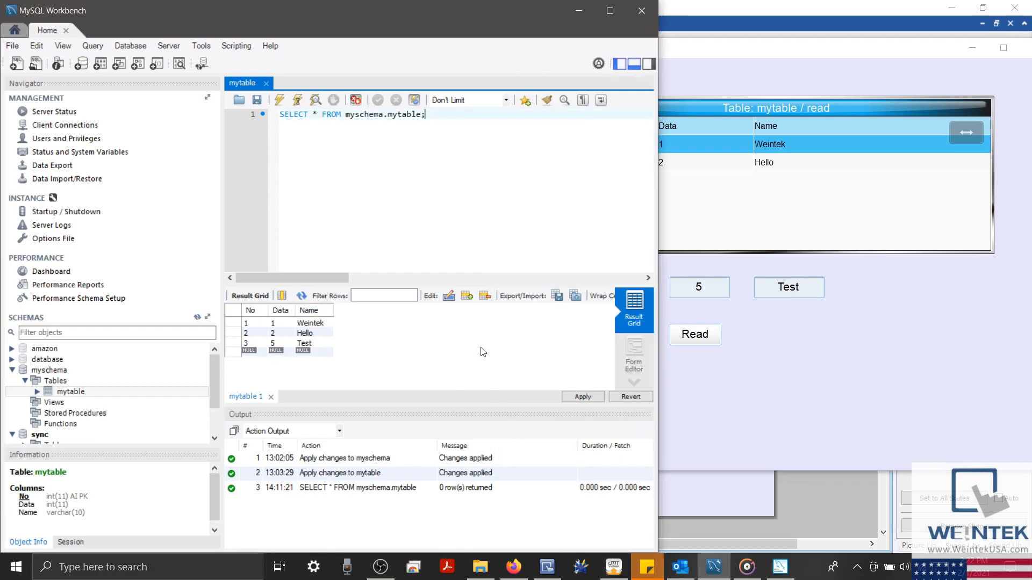
click(718, 403)
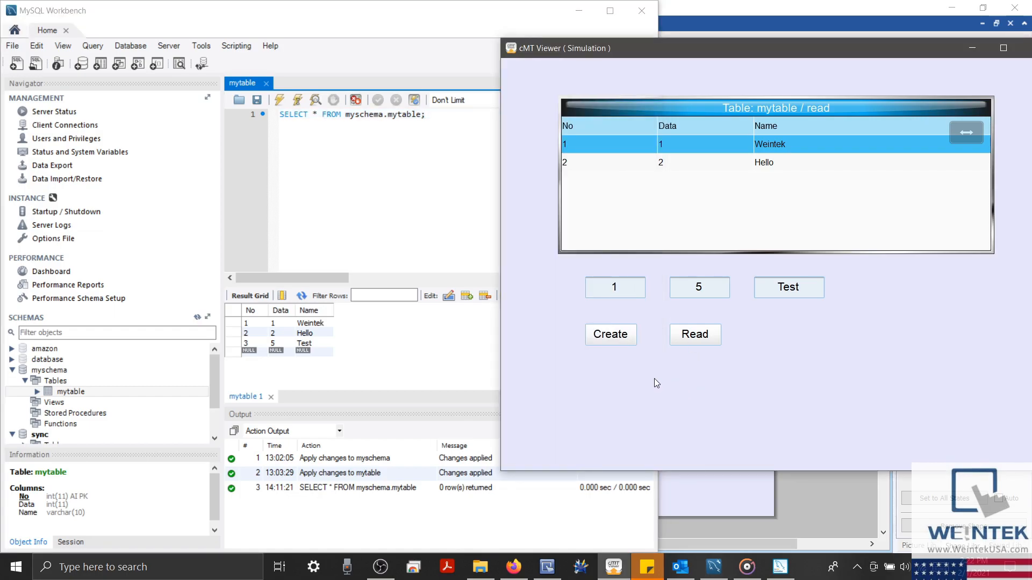
click(694, 334)
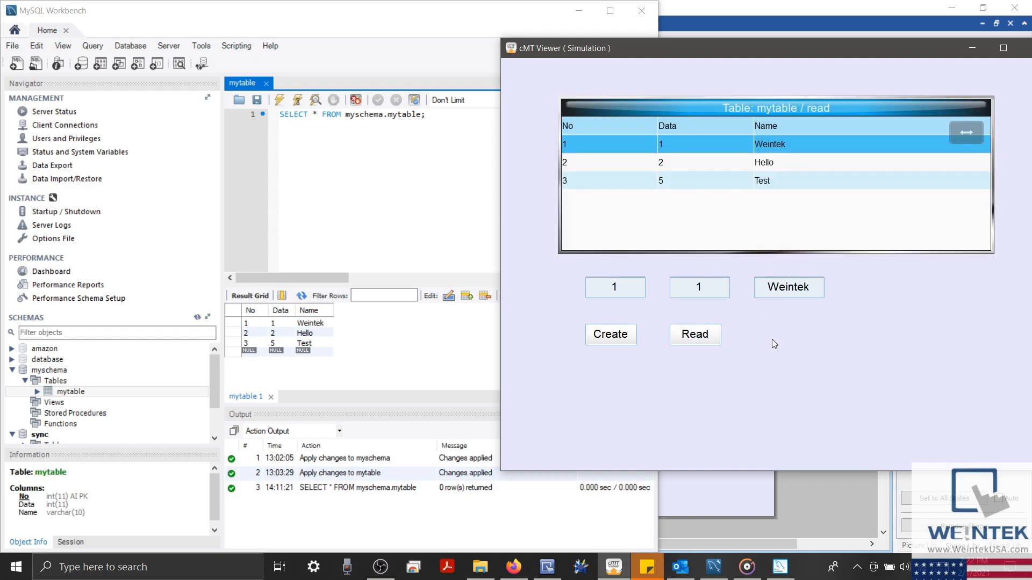
click(745, 184)
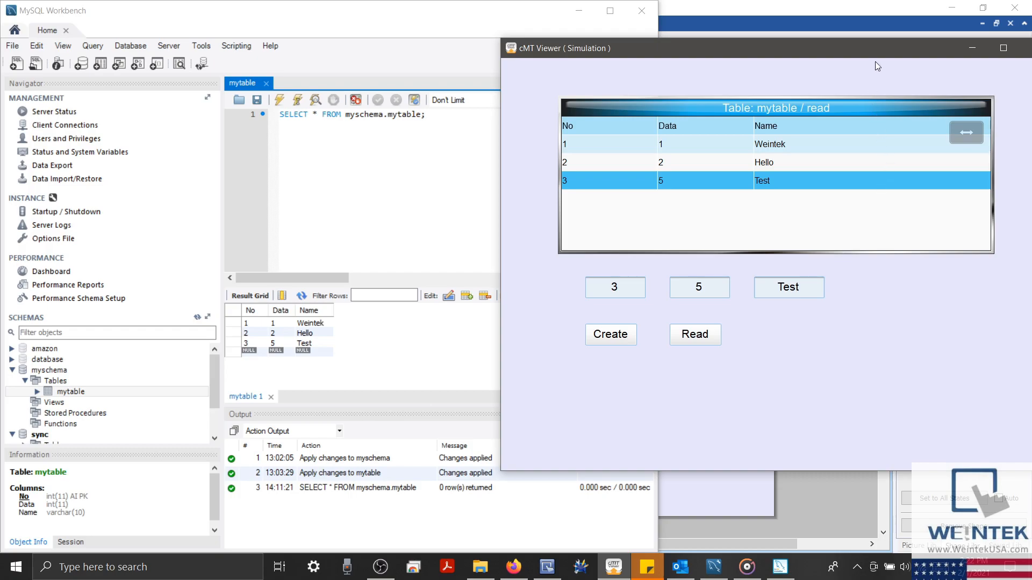
drag(884, 56, 754, 125)
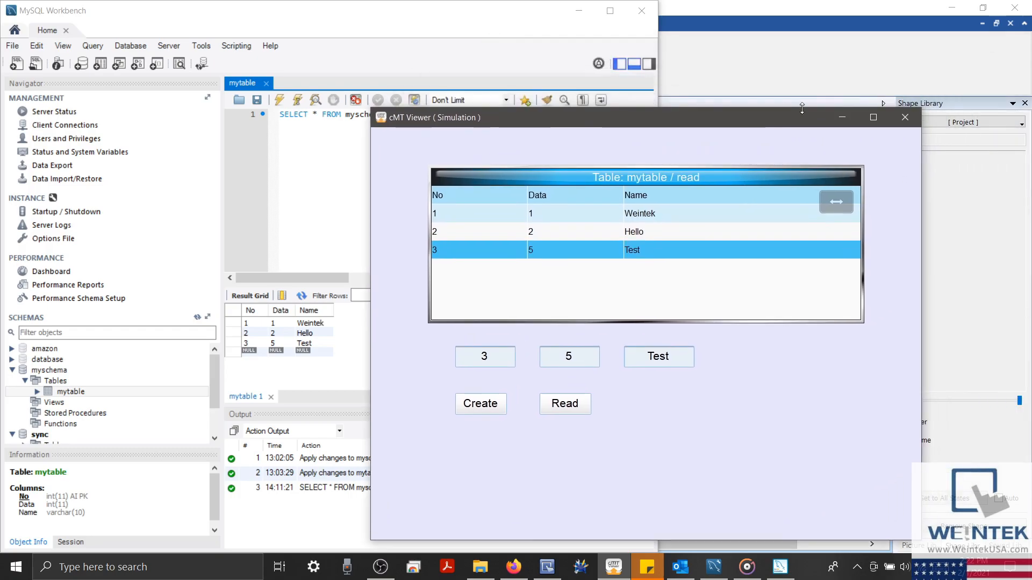
click(905, 118)
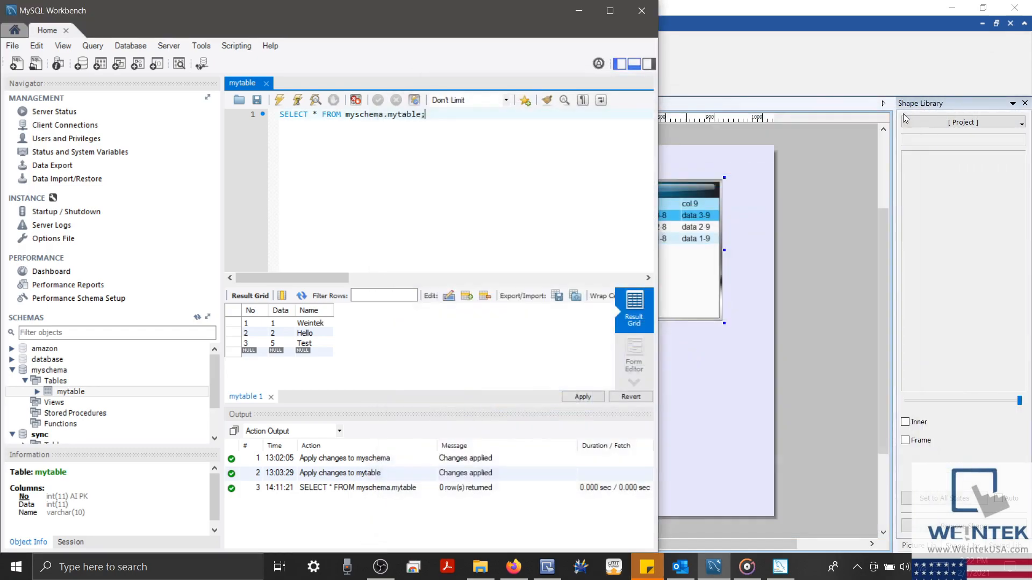
Open My Query from Data/History SQL Query and add a new command
click(609, 11)
click(952, 9)
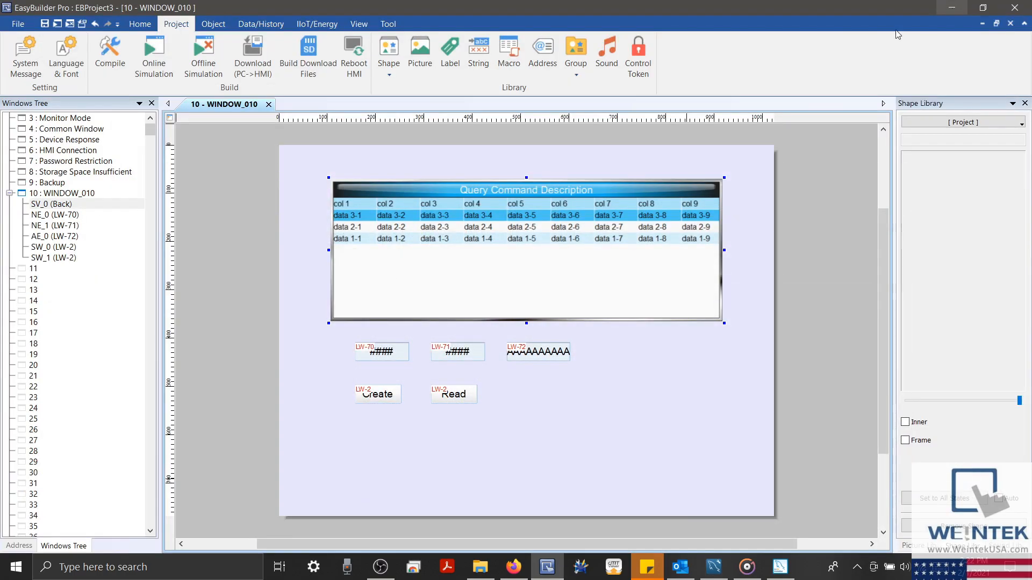
click(268, 24)
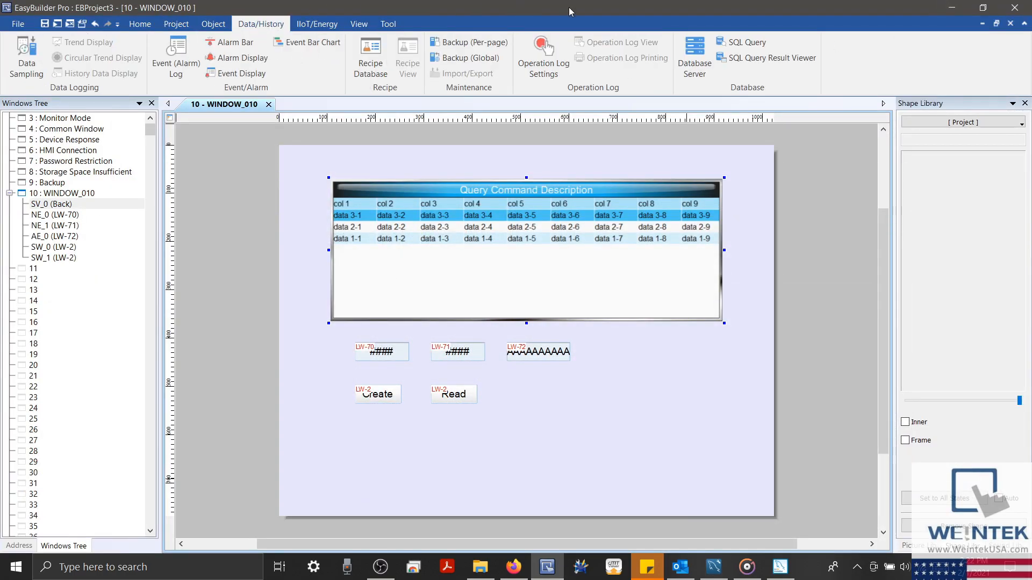
click(736, 42)
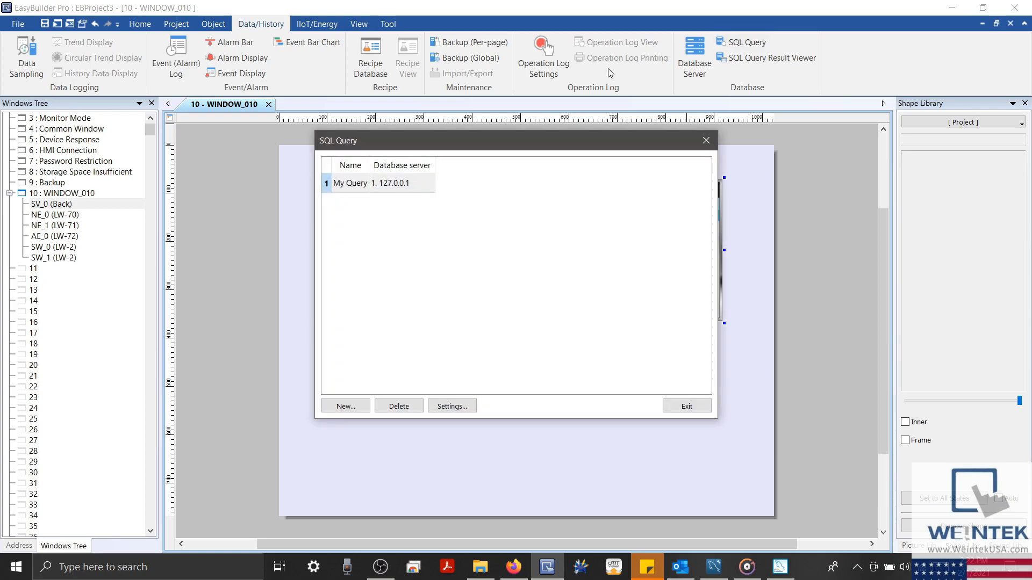
double_click(378, 185)
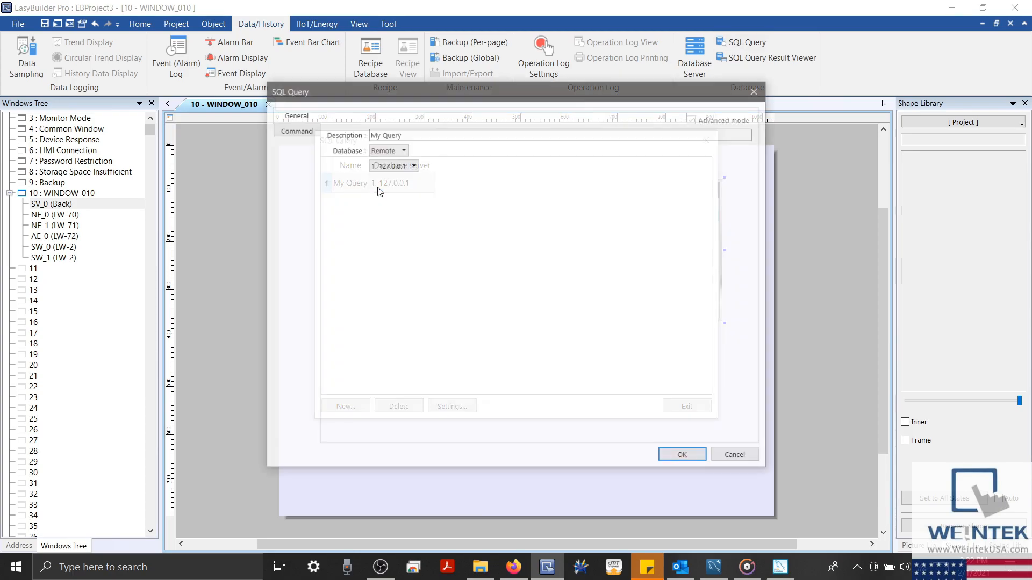
click(305, 131)
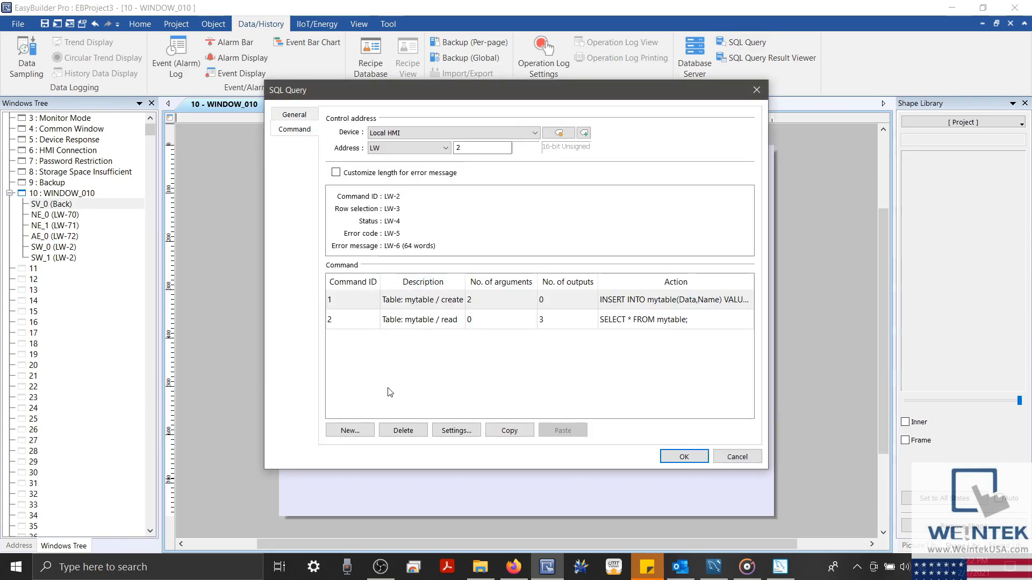
click(350, 430)
Describe the command 'Table: mytable / search' and enter the query SELECT * FROM mytable WHERE
click(496, 135)
text(Table: myt)
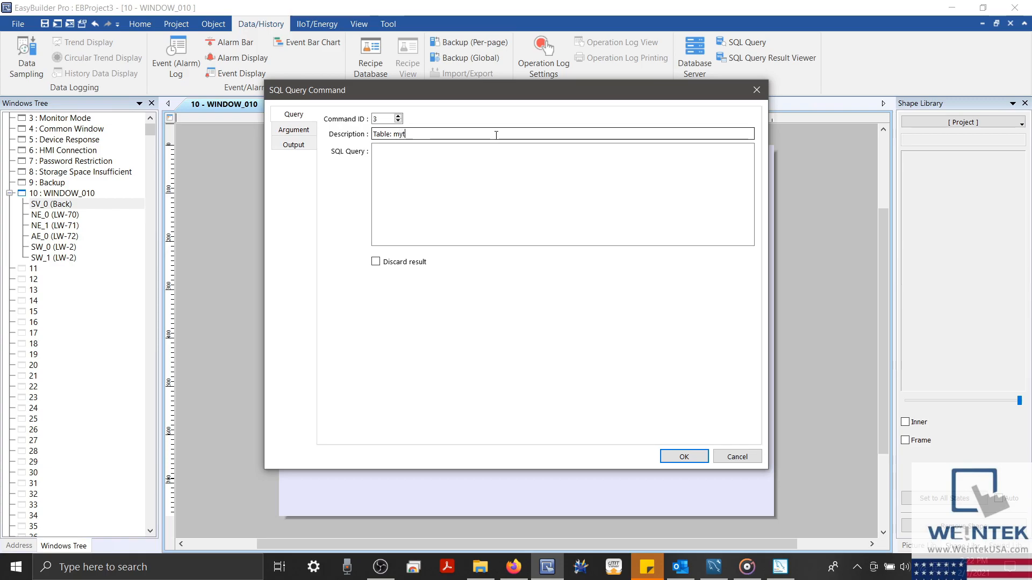
text(able /)
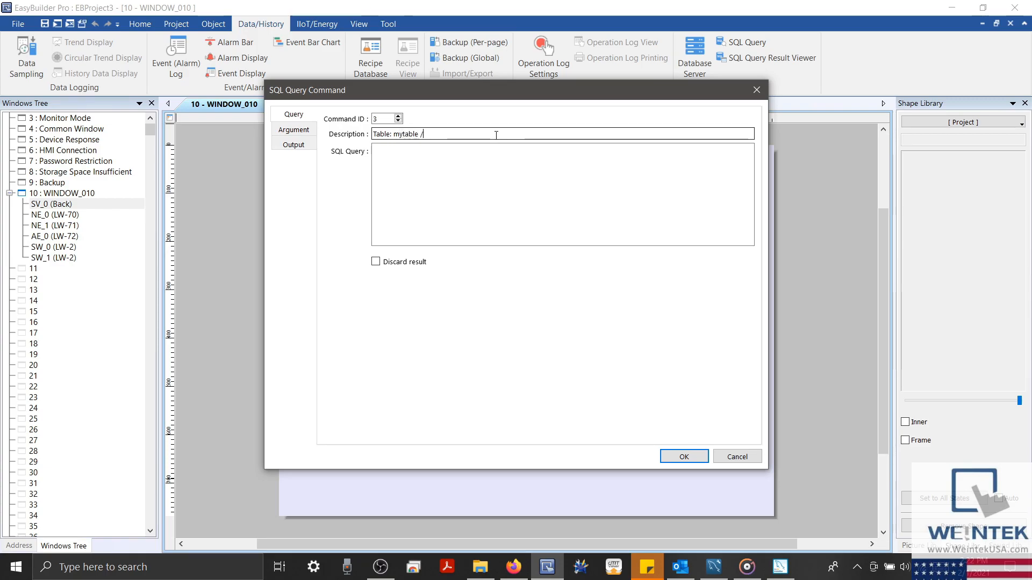
text(search)
click(419, 135)
key(BackSpace)
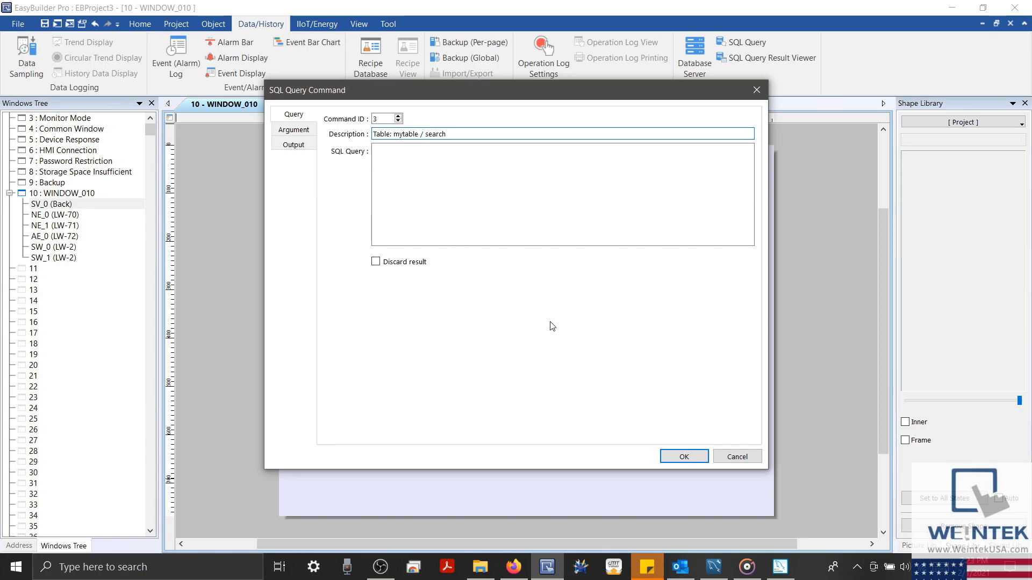
click(713, 567)
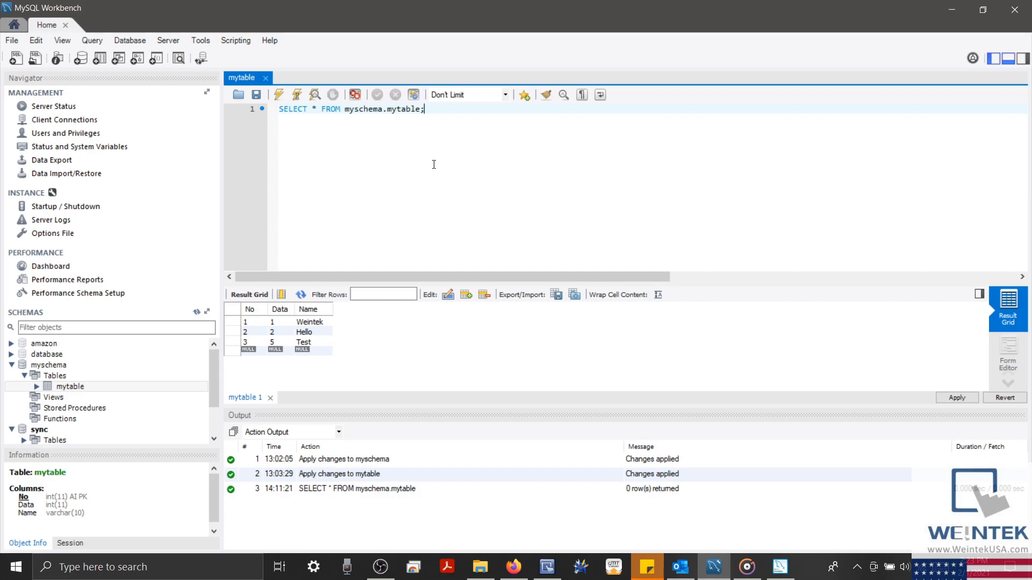
click(947, 6)
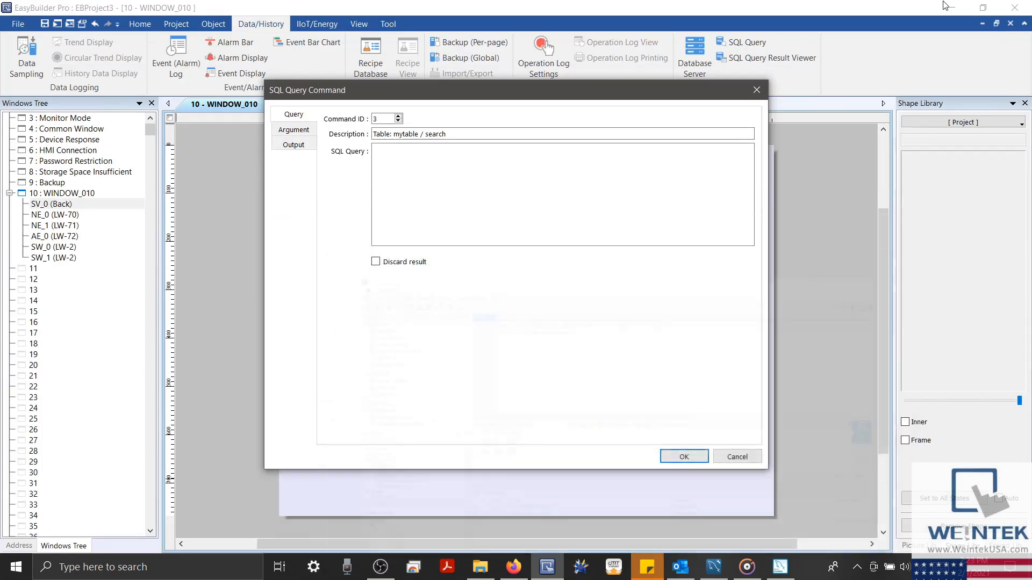
click(433, 168)
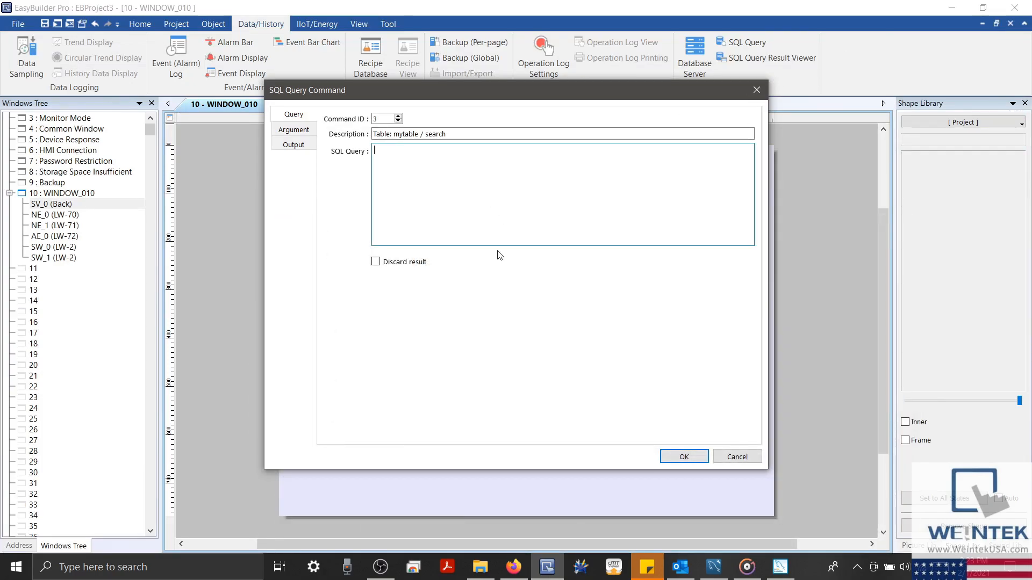
text(SELECT)
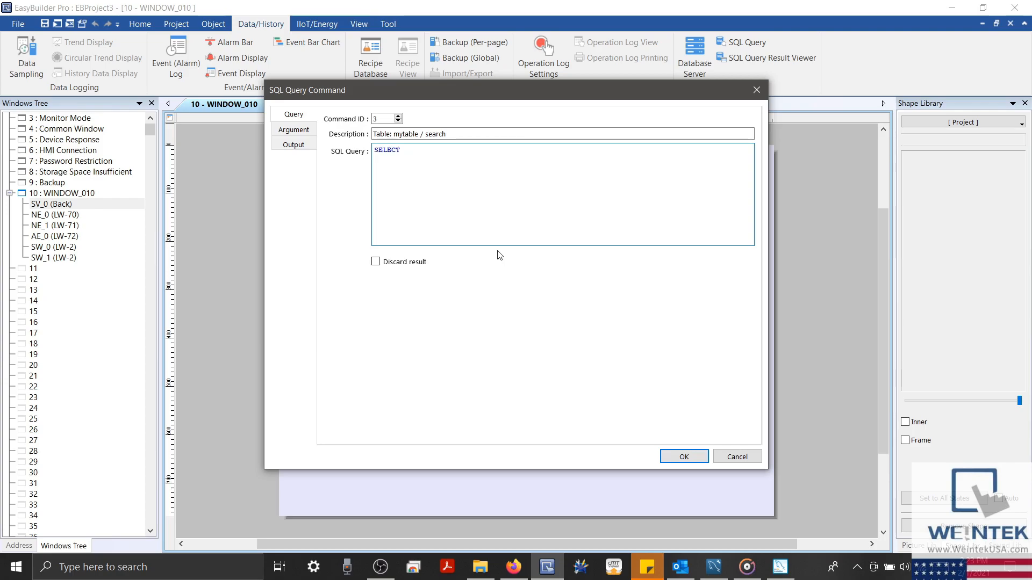
text( * FROM mytable WHERE)
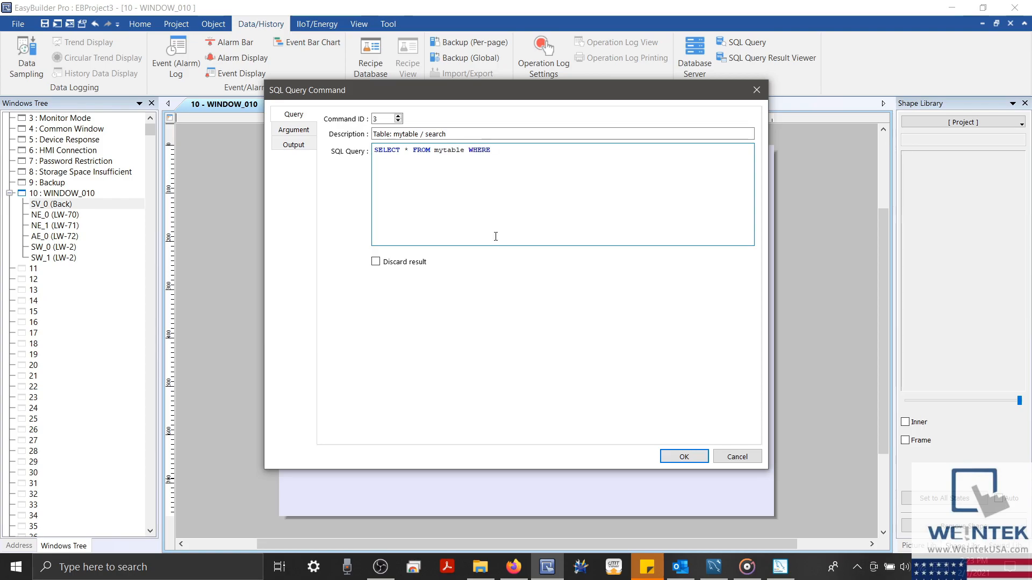
click(299, 130)
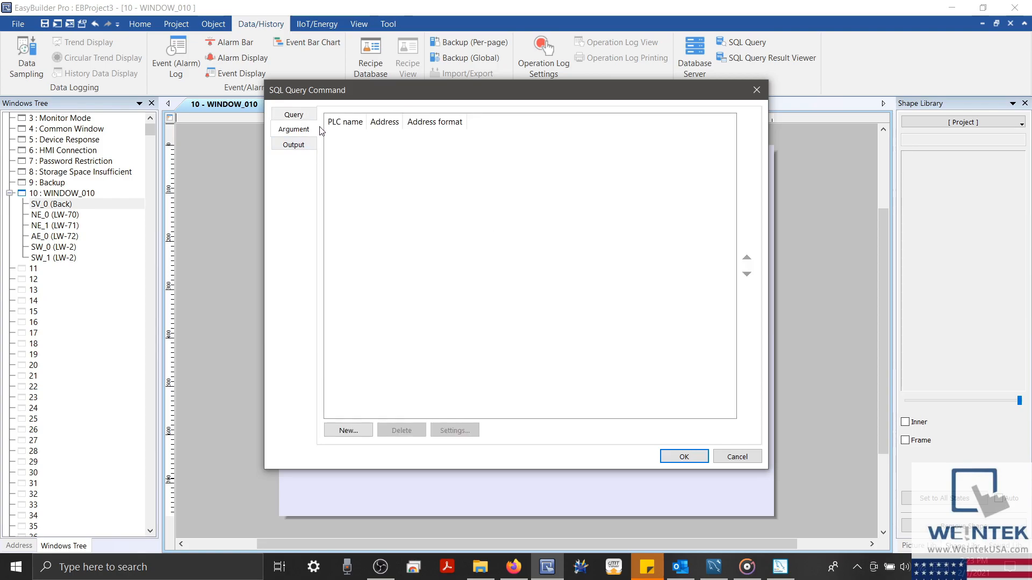
Add an LW-77 String argument, finish the query with Name = '${1}', and save command 3
click(349, 430)
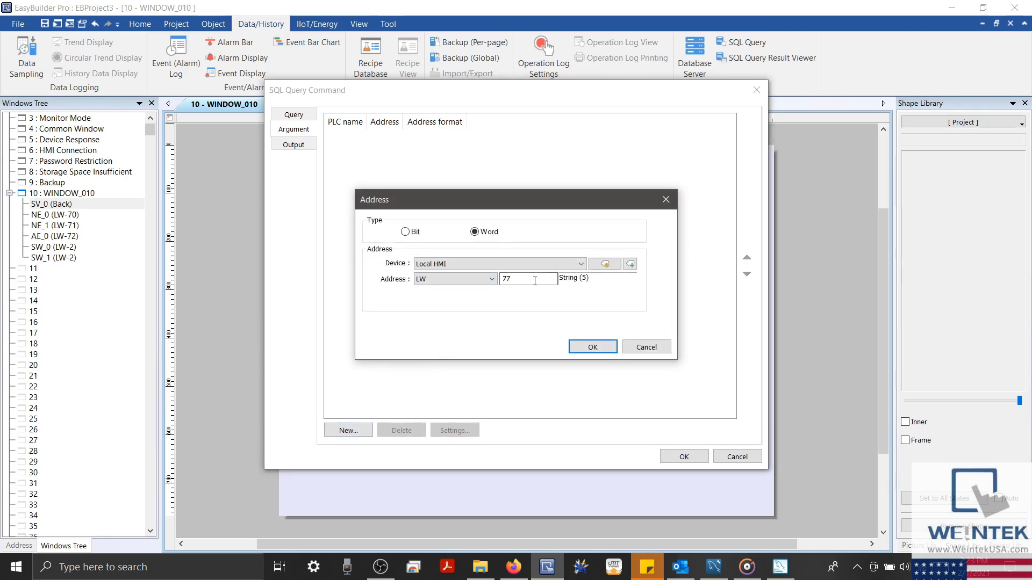
drag(534, 281, 501, 279)
click(594, 348)
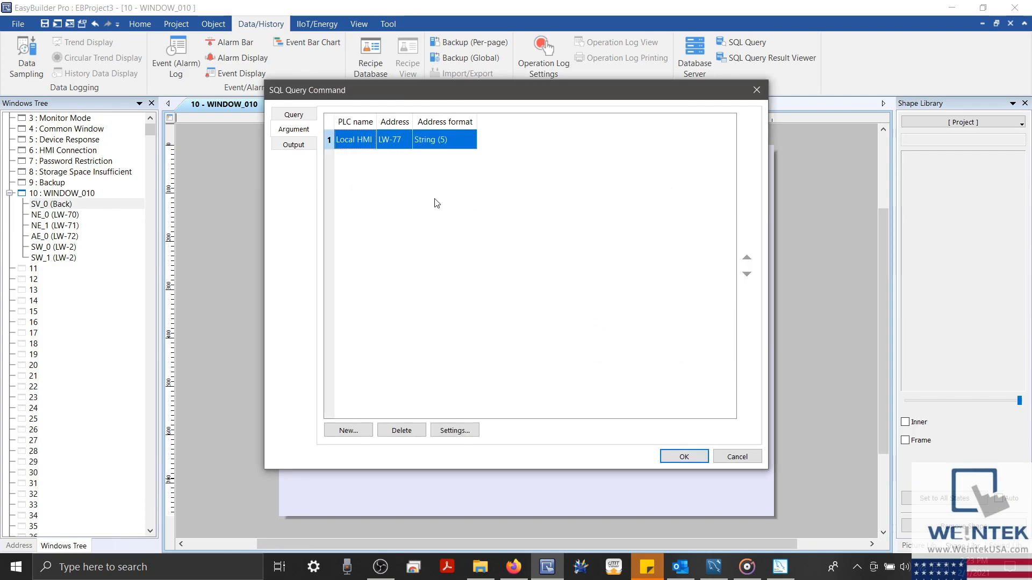
click(314, 119)
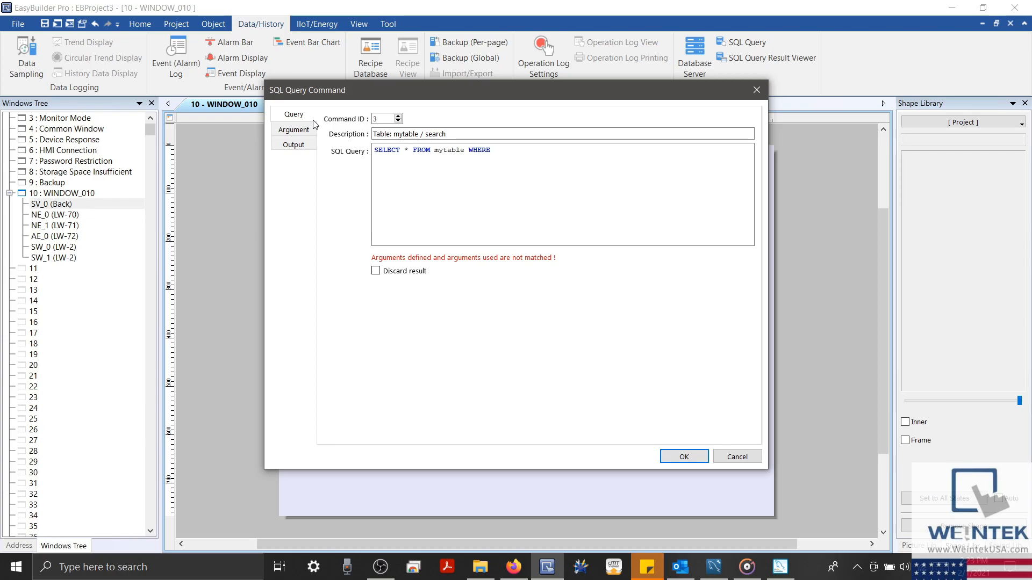
click(521, 156)
text(Name =)
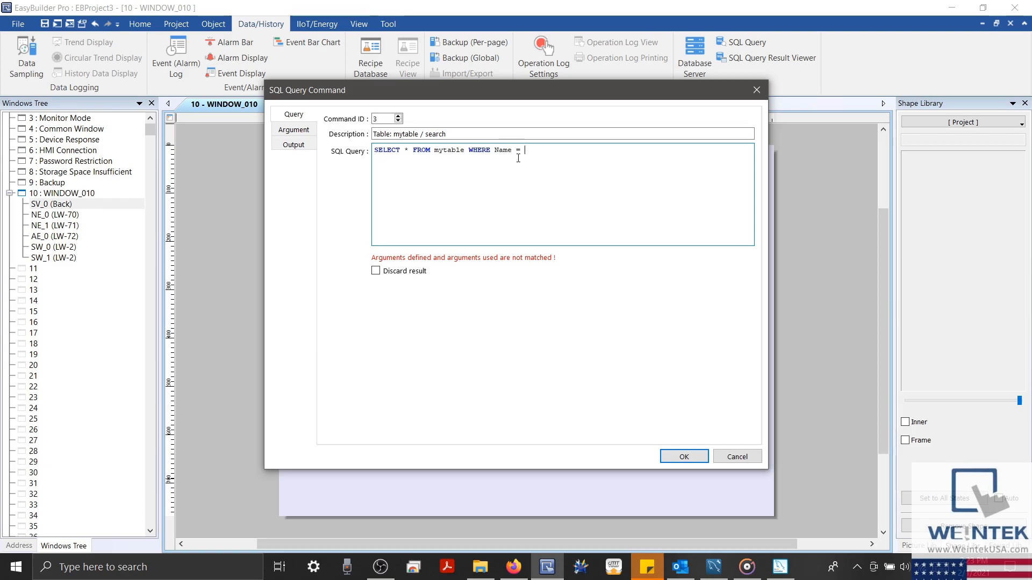
text( '${1}';)
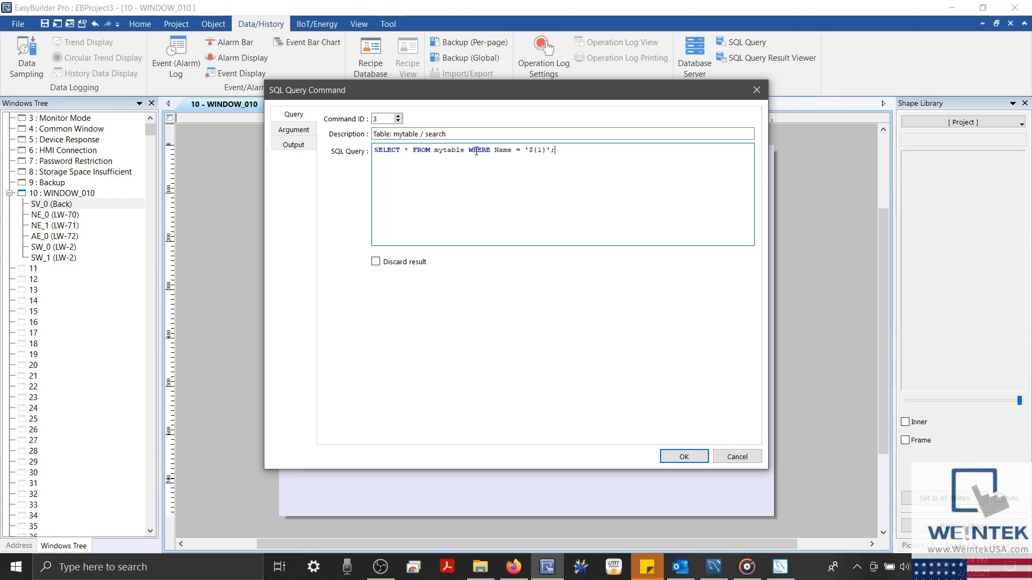
drag(466, 150, 566, 159)
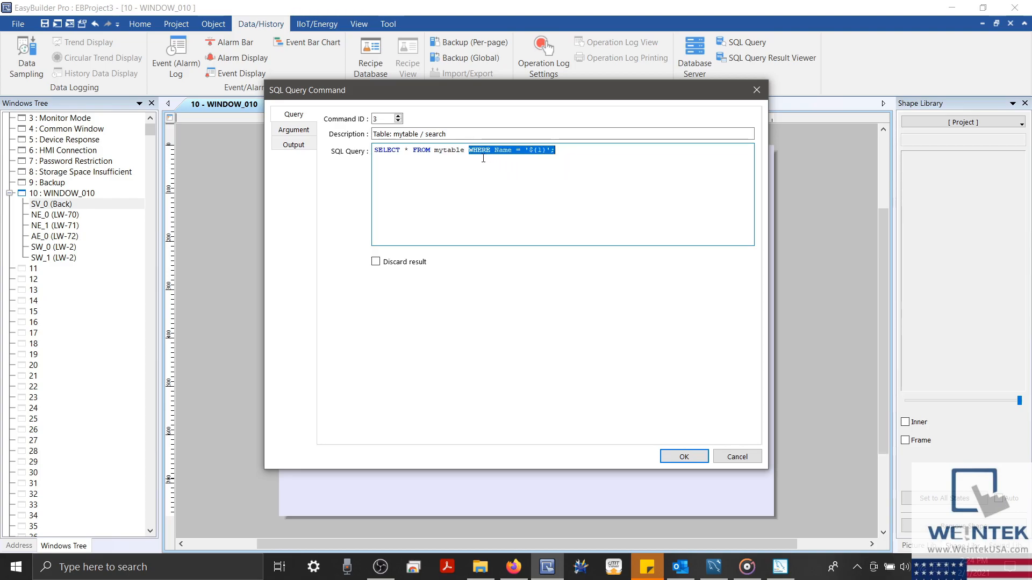
click(522, 181)
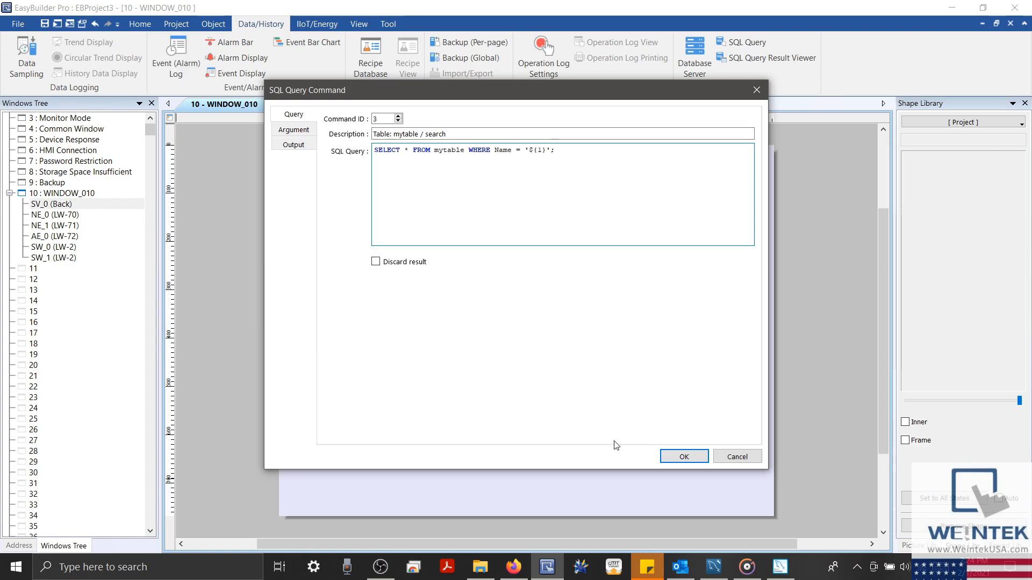
click(667, 455)
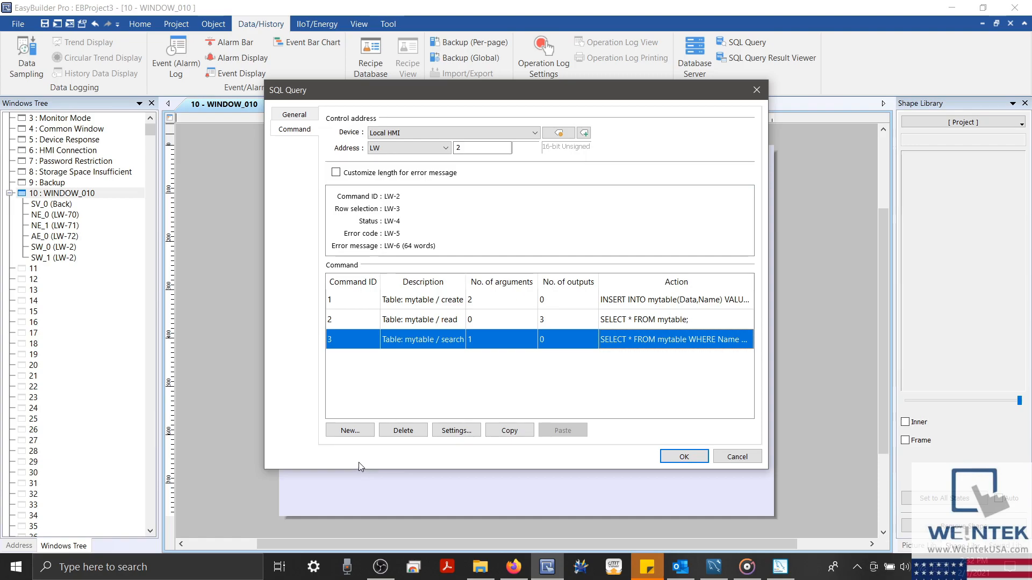
Add a new SQL command described 'Table: mytable / copy'
click(356, 430)
click(409, 135)
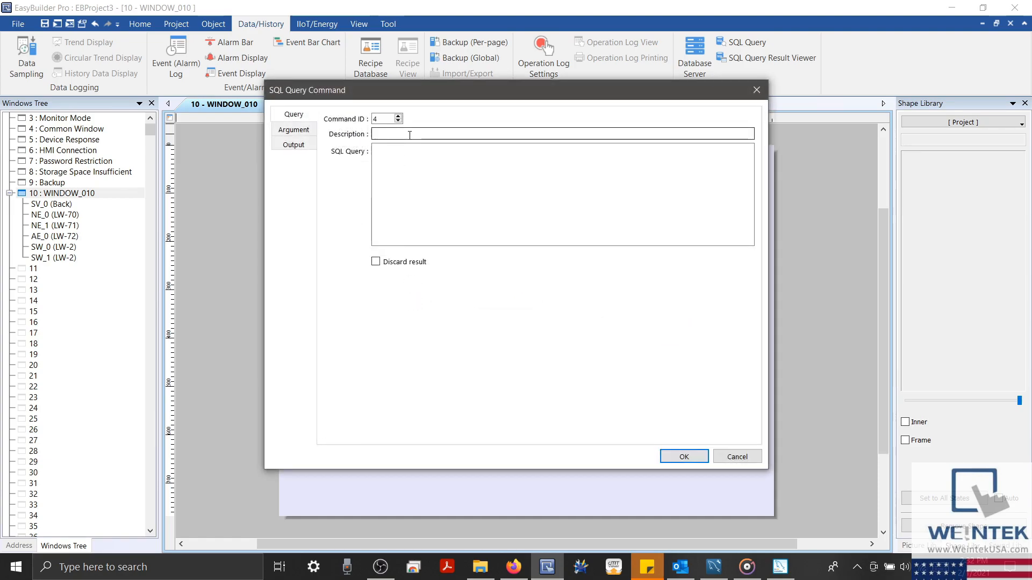
text(Table: mytable /copy)
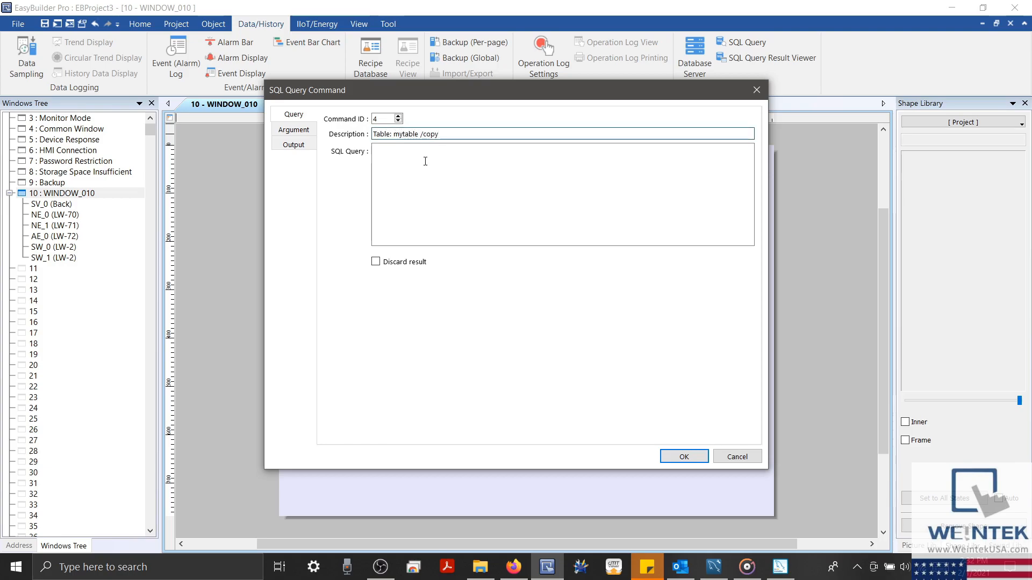
click(415, 152)
click(422, 135)
key(BackSpace)
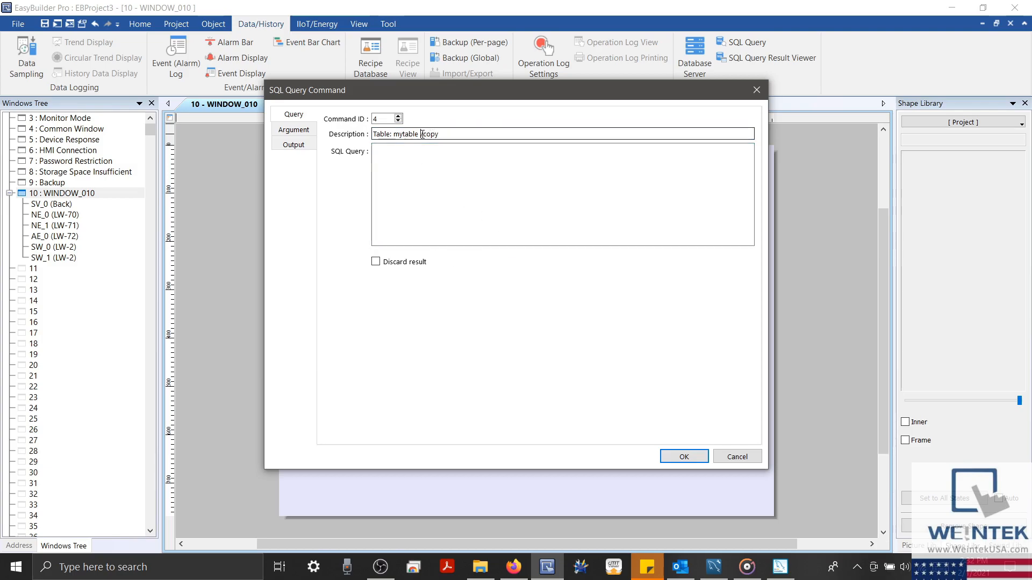
text(/)
Enter Call copy as the command's SQL query
click(456, 184)
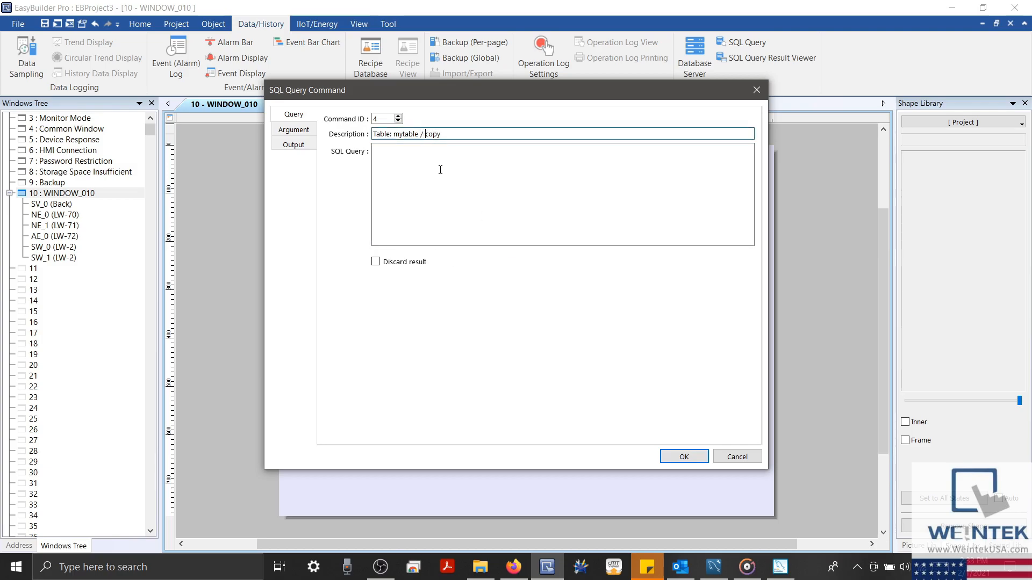
text(Call)
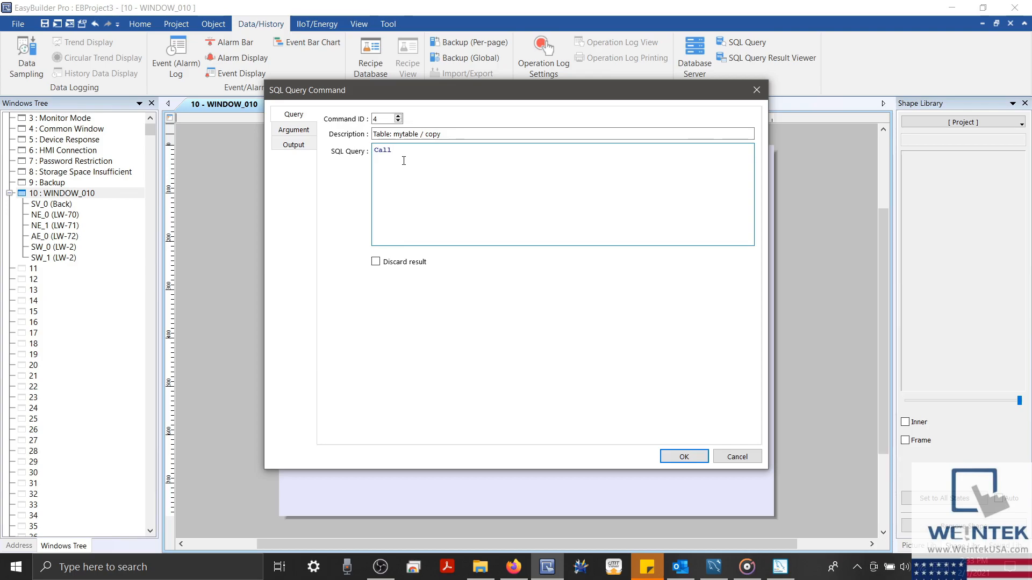
text( copy)
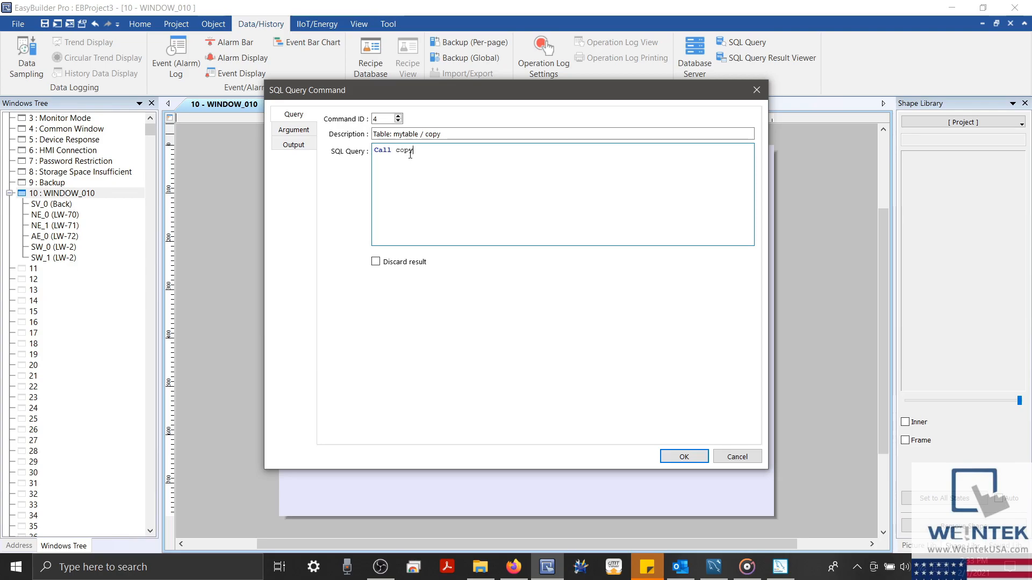
double_click(398, 151)
click(424, 153)
click(311, 130)
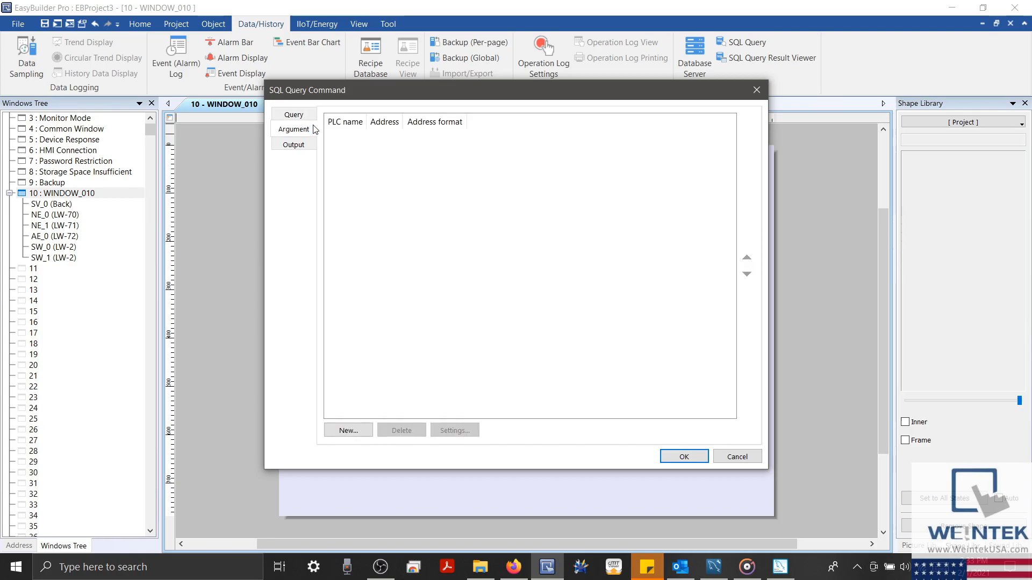
Add argument LW-71 with 16-bit Unsigned format
click(368, 431)
click(529, 278)
text(71)
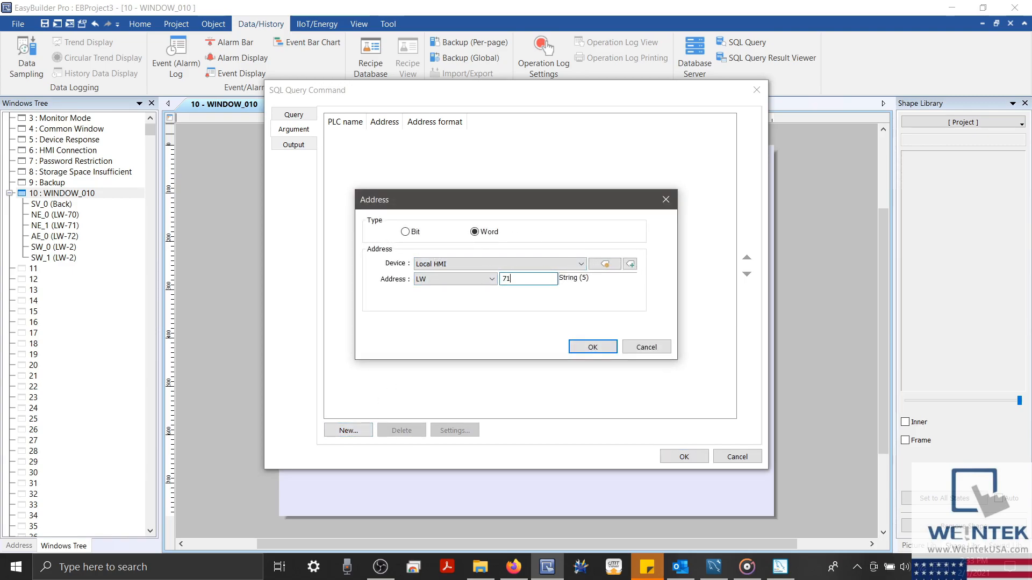
click(605, 264)
click(506, 300)
click(500, 328)
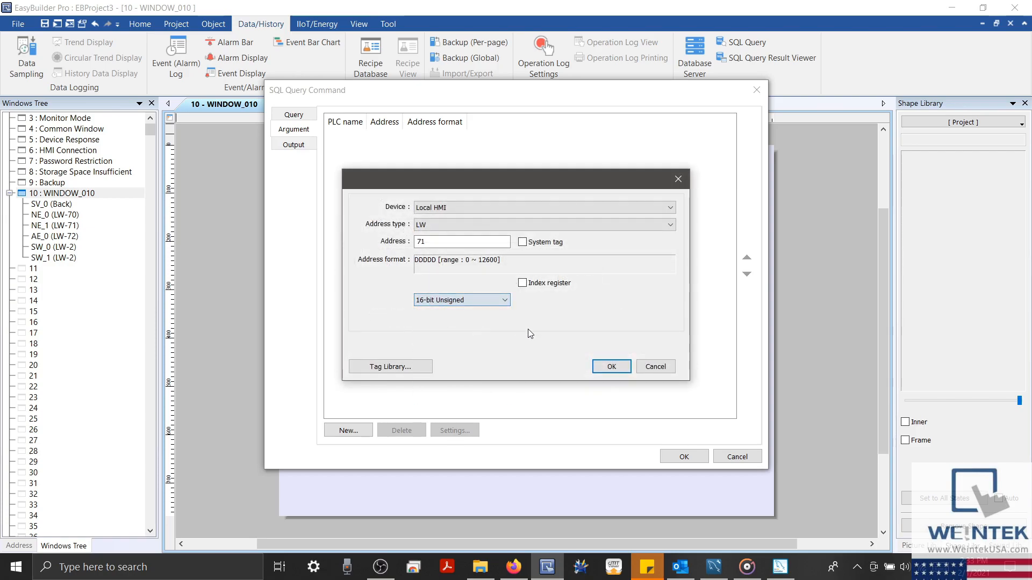
click(612, 368)
click(592, 346)
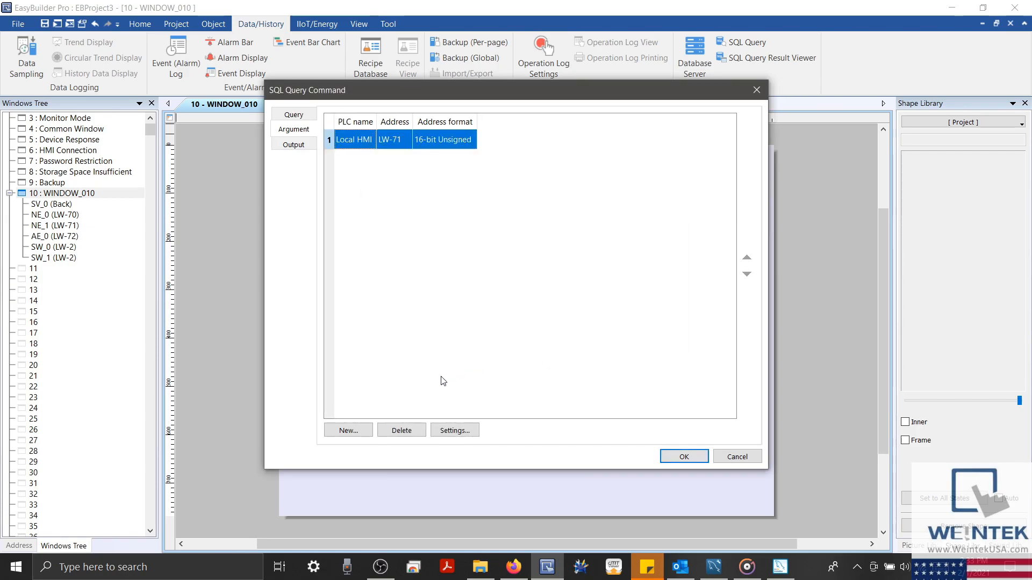
Add argument LW-72 as a String of 5 words
click(364, 430)
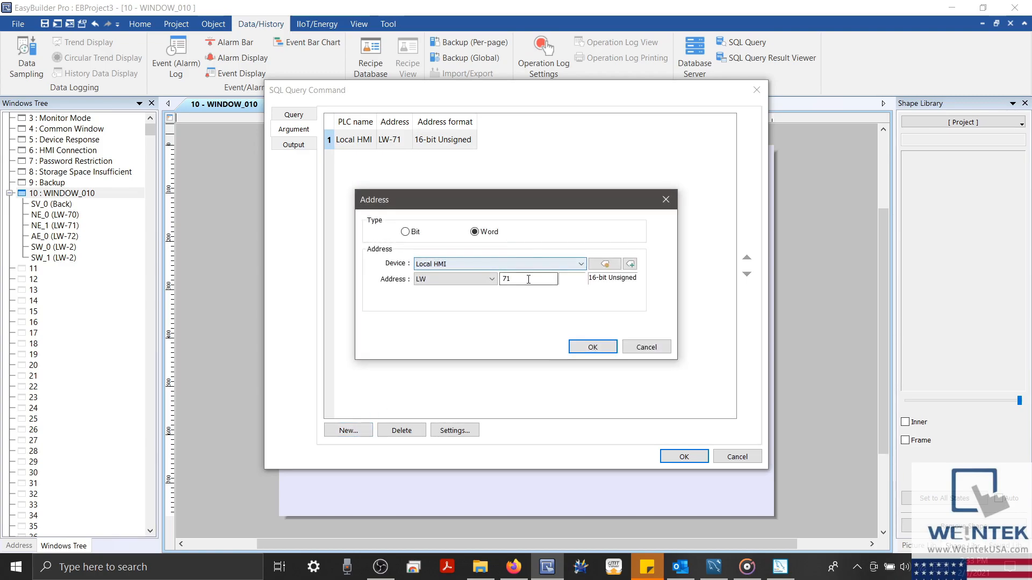
double_click(526, 279)
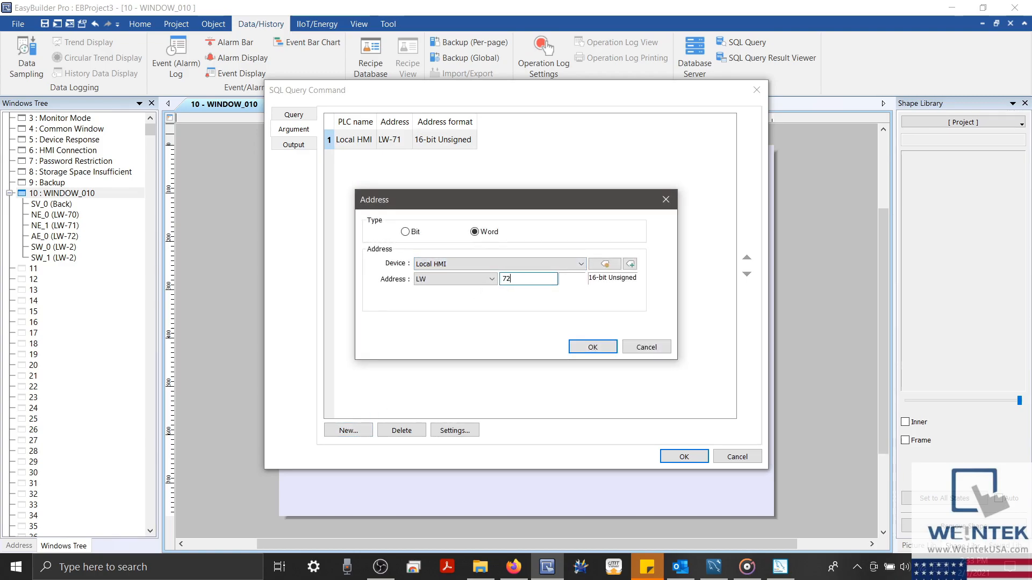
click(605, 264)
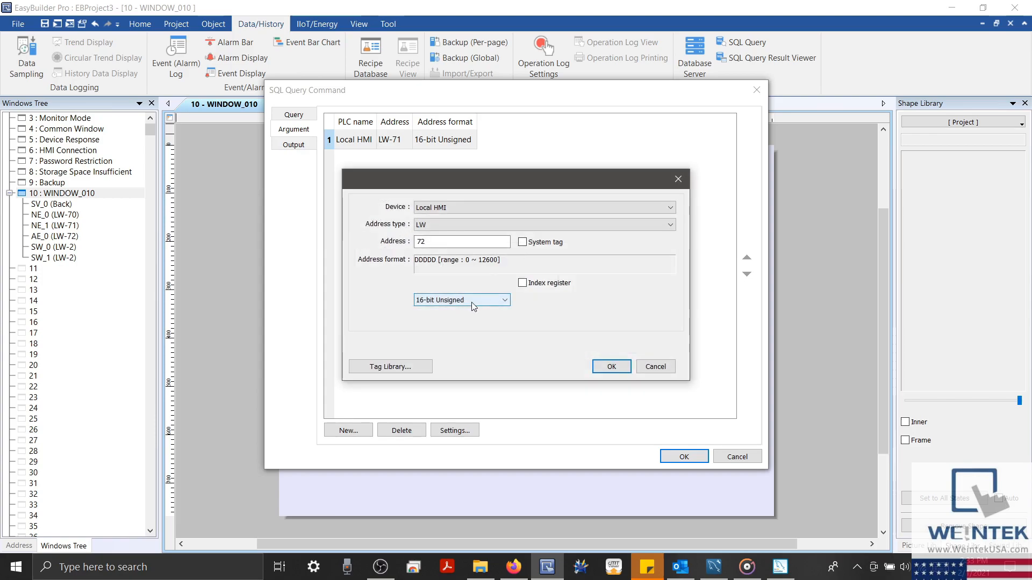
click(472, 306)
click(462, 398)
click(433, 318)
double_click(434, 317)
text(5)
key(Return)
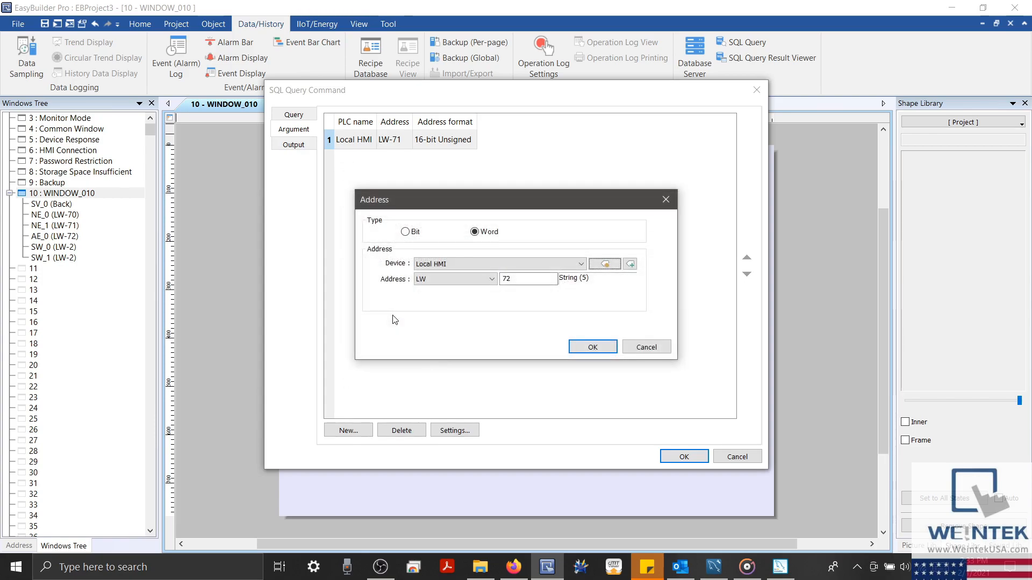
click(593, 347)
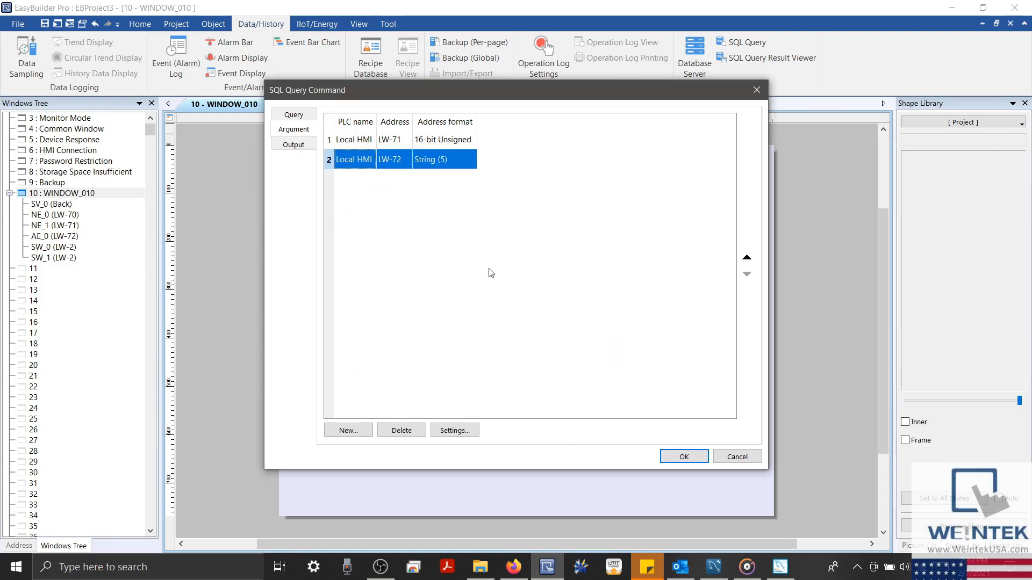
Edit the query to Call copy('${1}','${2}'); and save command 4
click(309, 115)
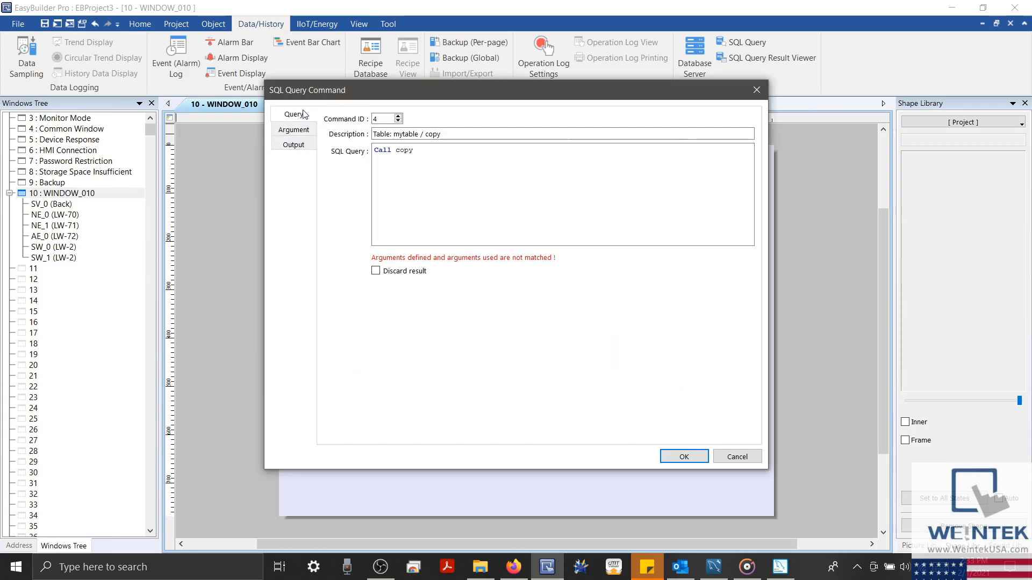
click(452, 157)
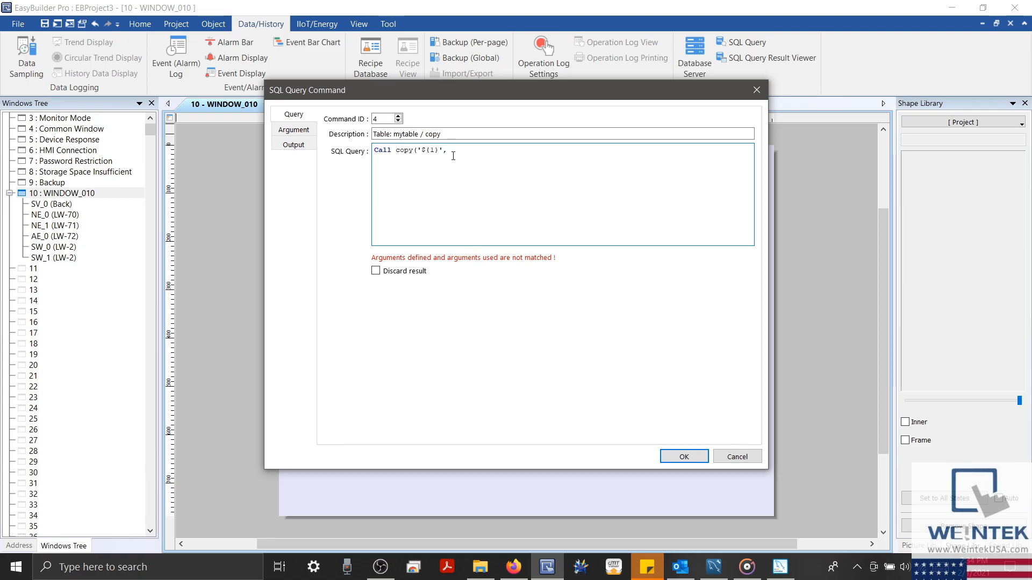
text({2}');)
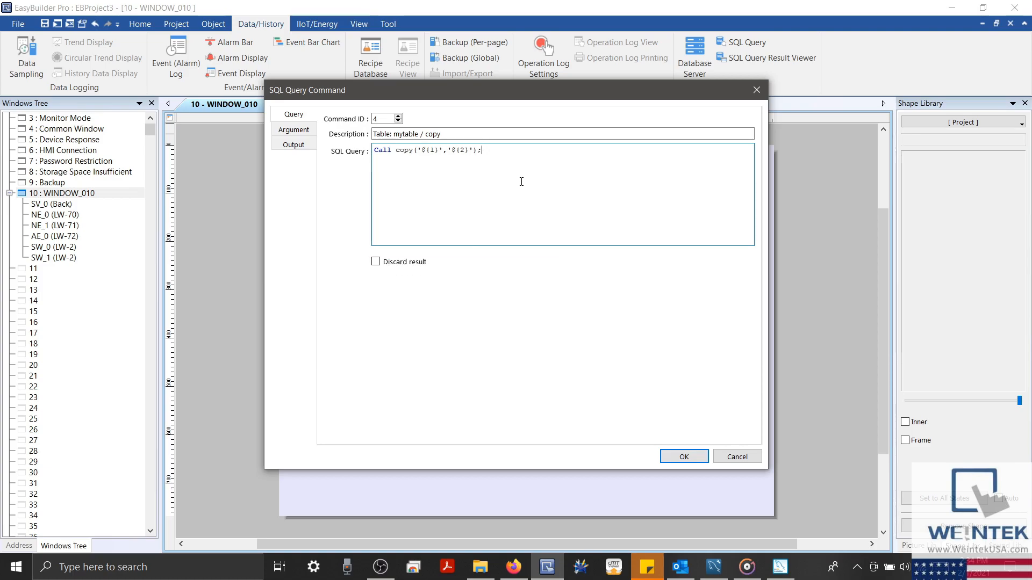
click(683, 457)
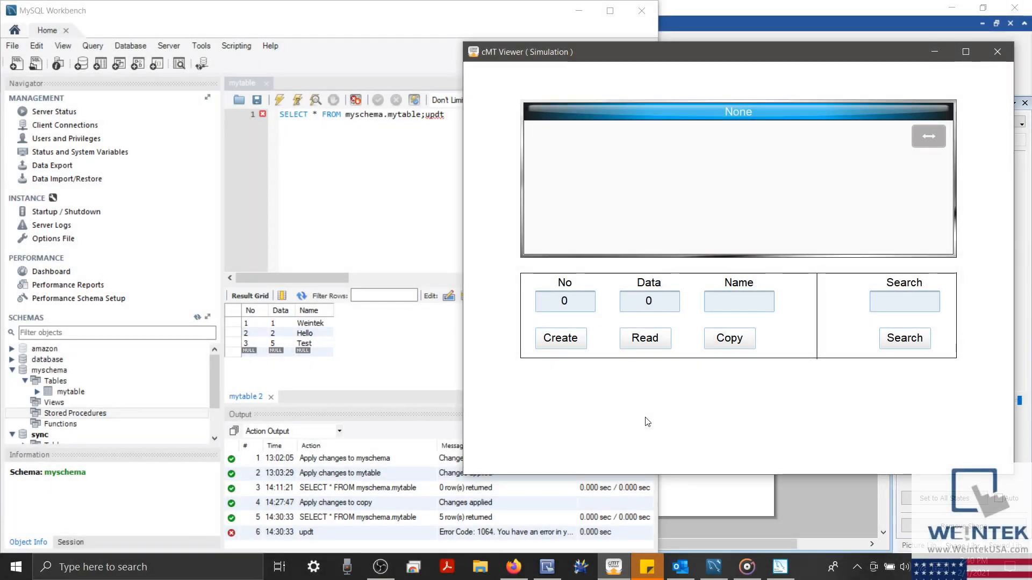
Copy the Hello, fourth and Test rows, re-reading each time until mytable shows six rows
click(668, 343)
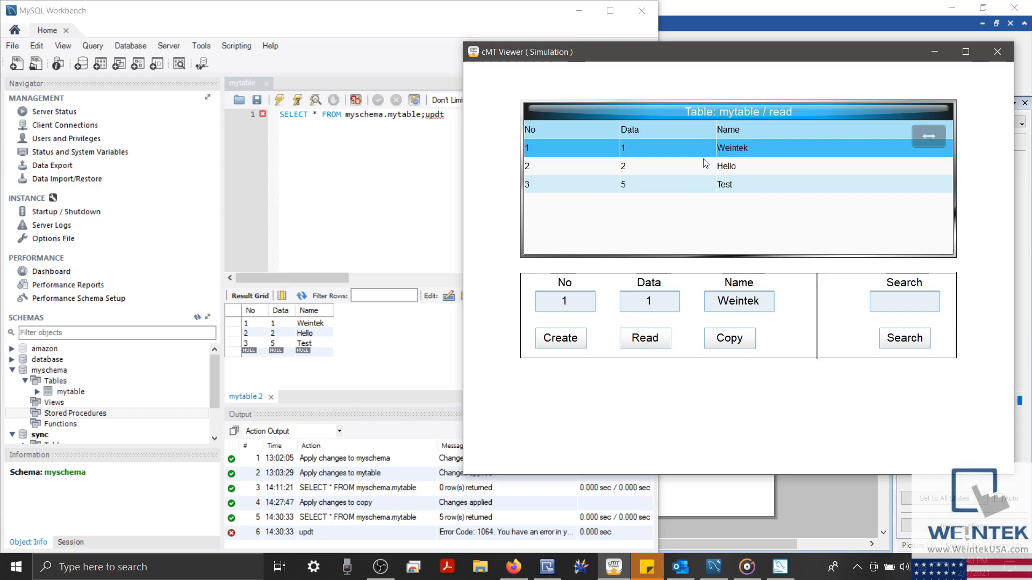
click(705, 164)
click(714, 344)
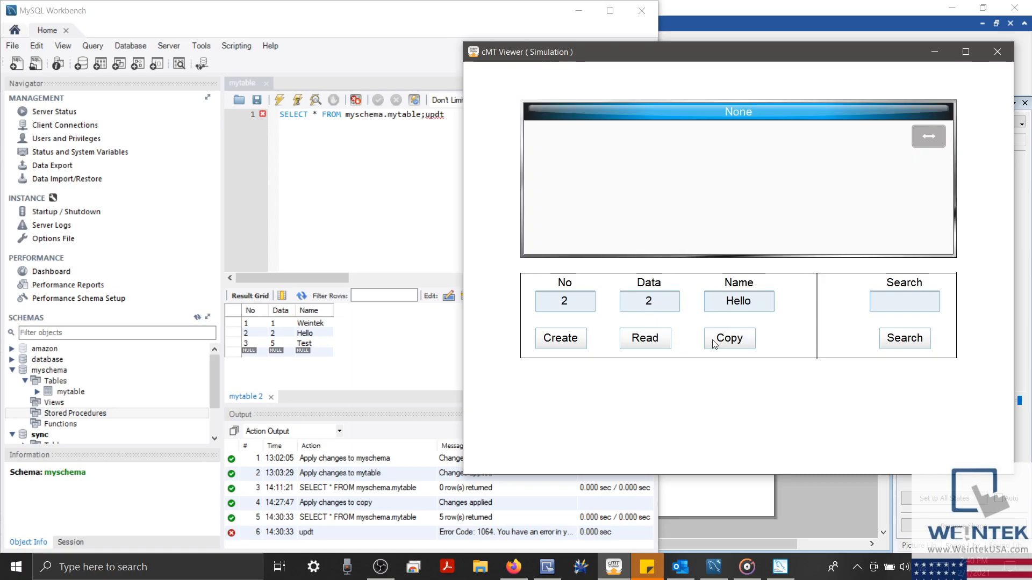
click(665, 340)
click(709, 210)
click(734, 332)
click(660, 342)
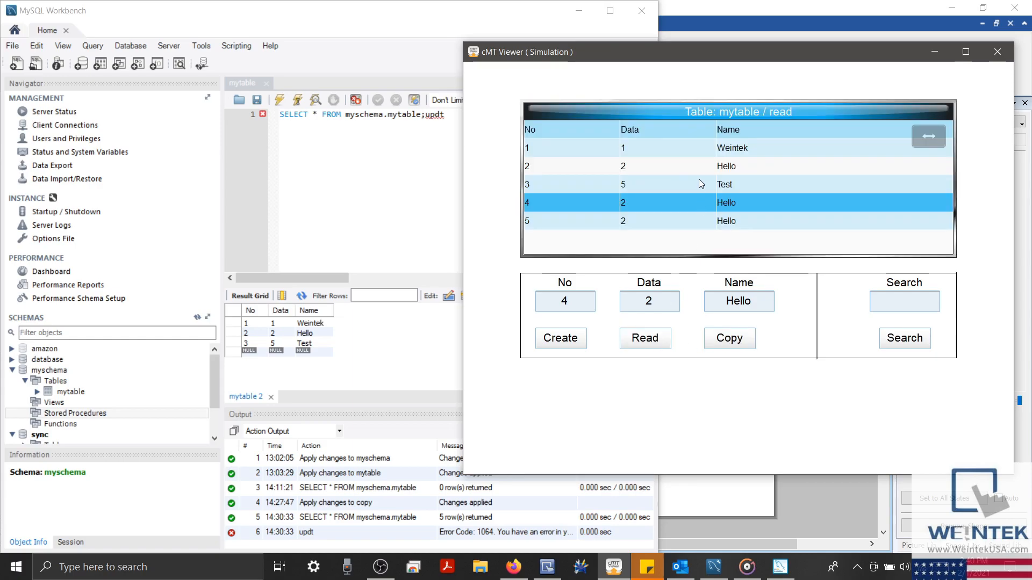
click(700, 183)
click(719, 337)
click(670, 344)
Search mytable for Weintek and select the result, then move to the web browser
click(731, 150)
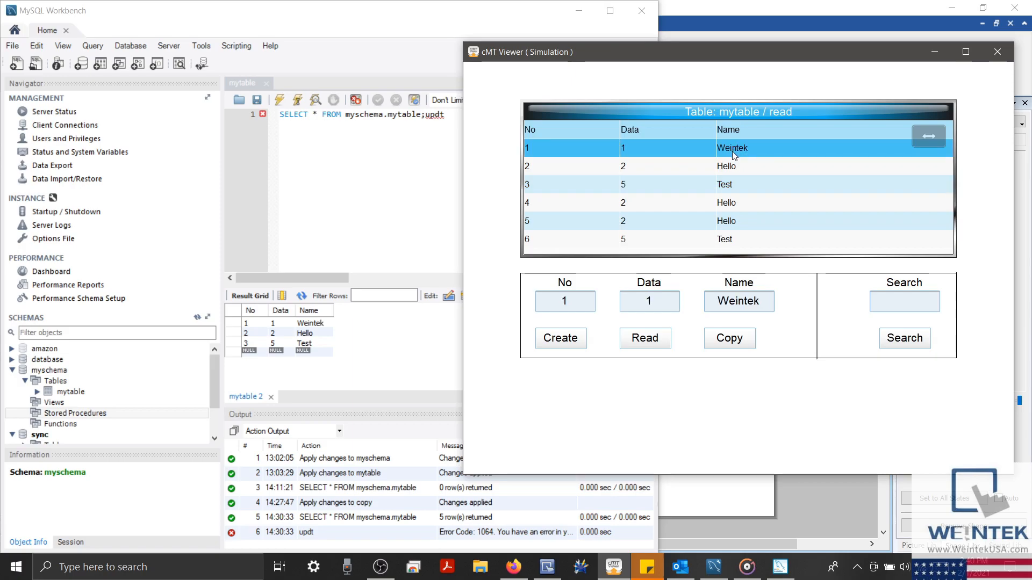
click(741, 168)
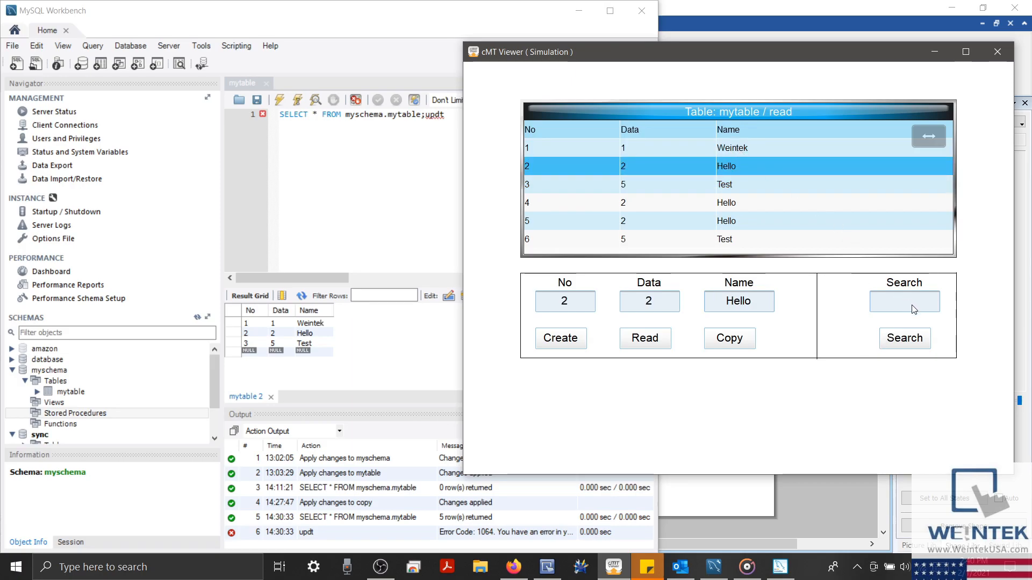
text(Weintek)
click(906, 338)
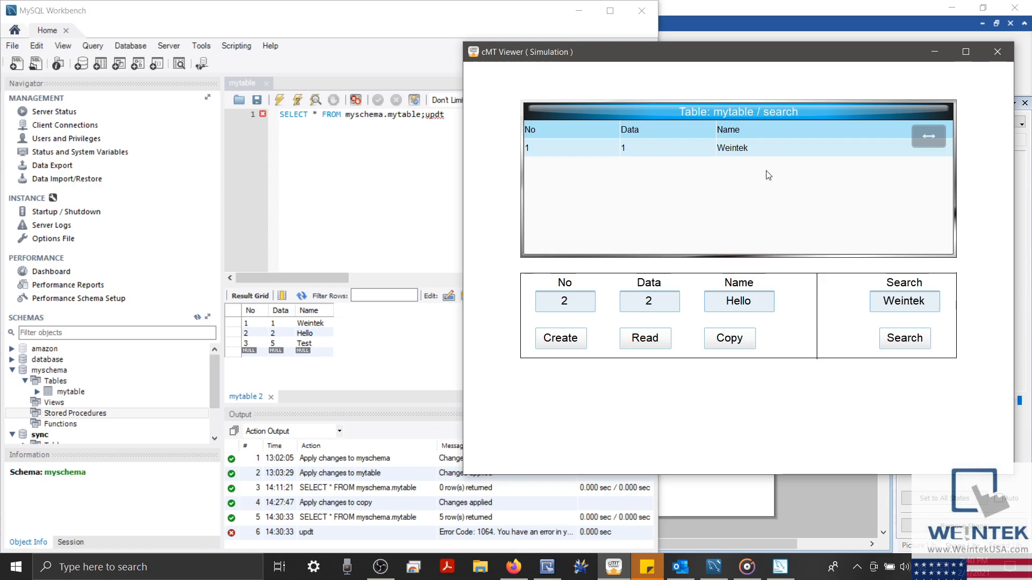
click(761, 154)
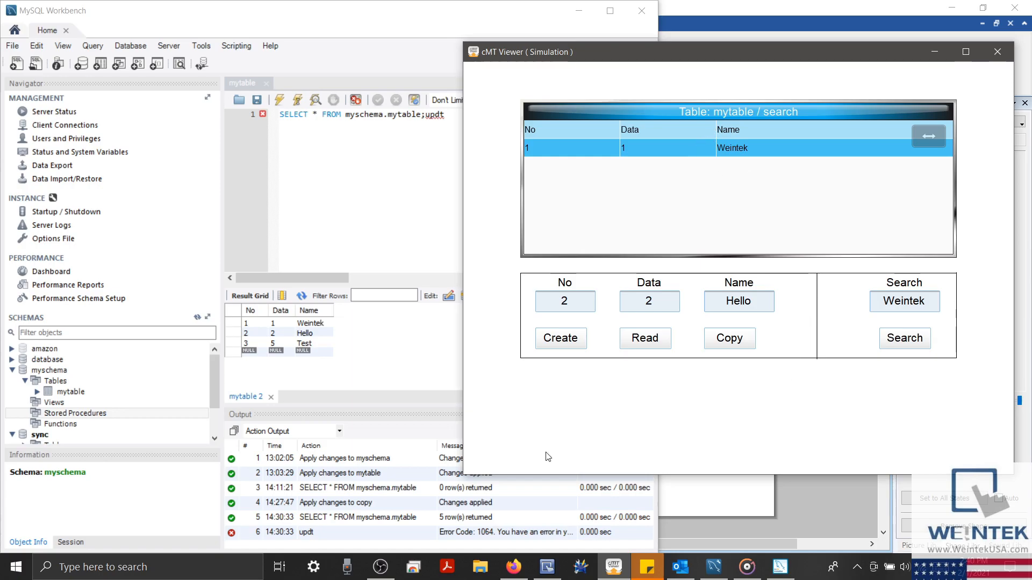
click(514, 565)
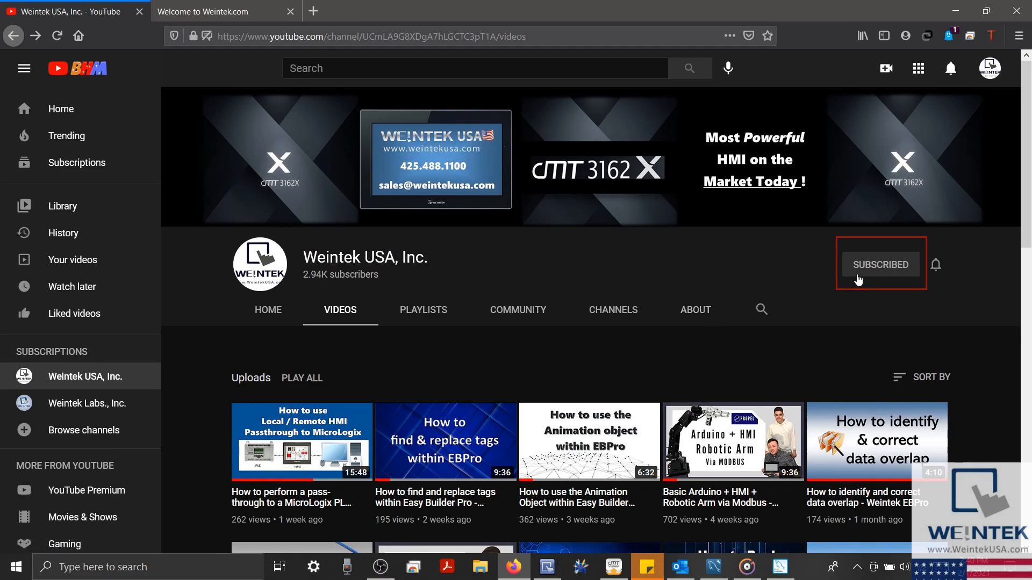
Switch to the Weintek website tab and scroll through the Download page's software list
click(272, 14)
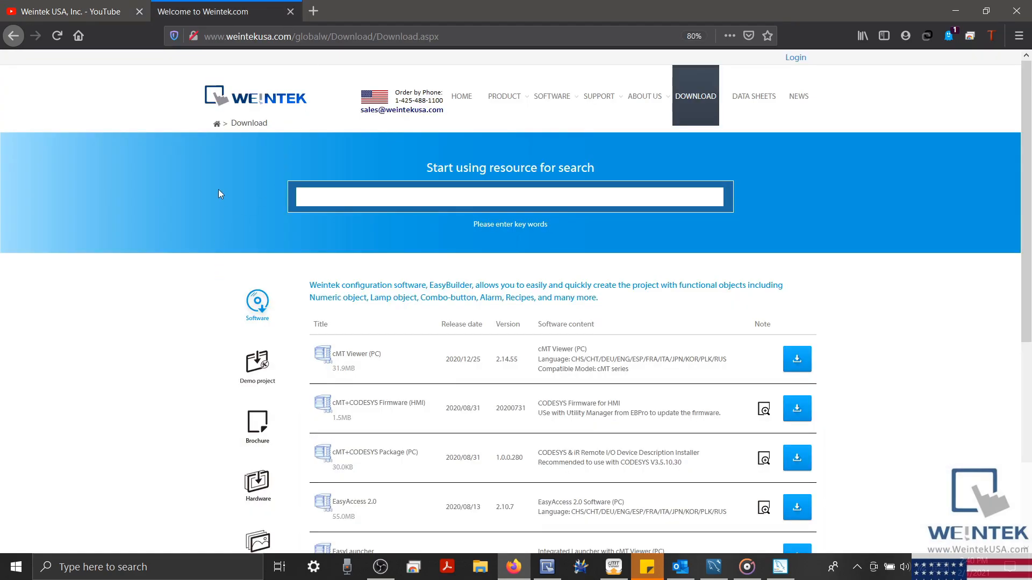
scroll(218, 189, down, 2)
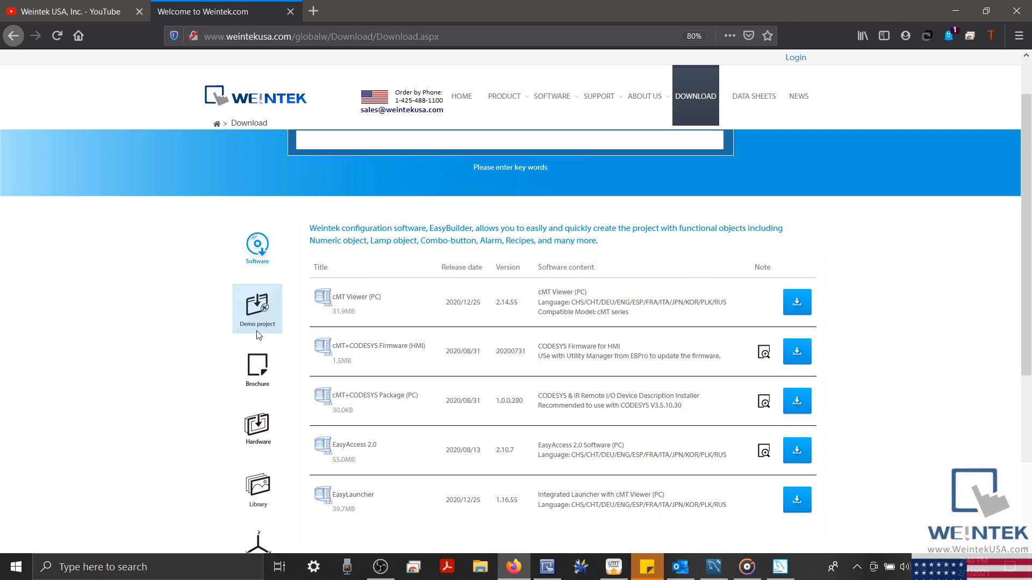